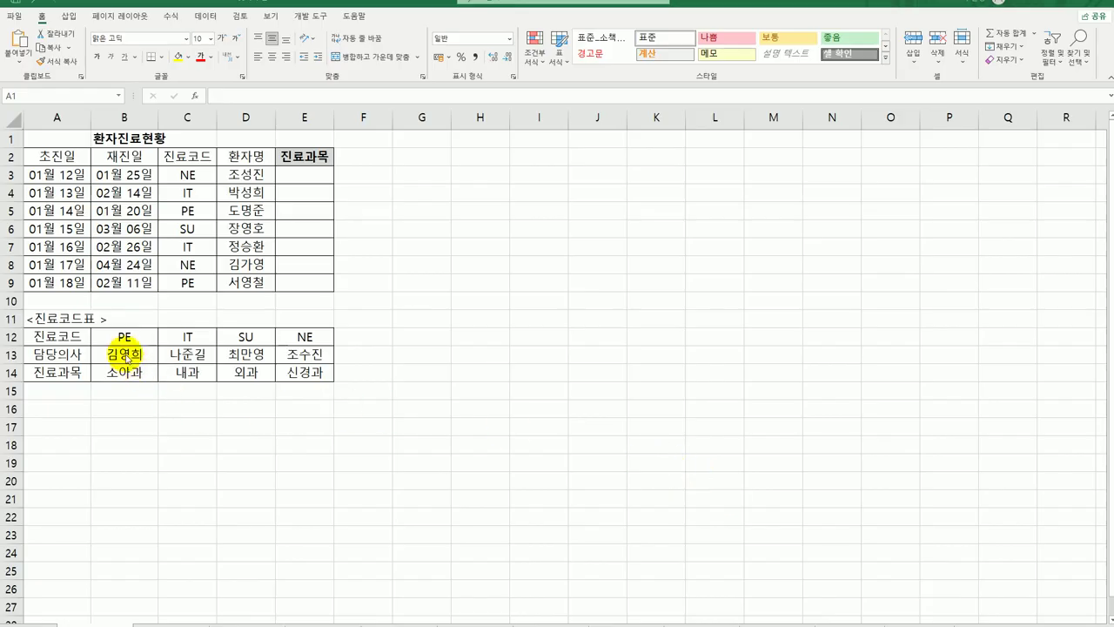
- Examine the 진료코드 column in C3:C9 and the 진료코드표 lookup table, comparing its code row with its 진료과목 row
{"action": "left_click_drag", "start_coordinate": [75, 338], "coordinate": [290, 373]}
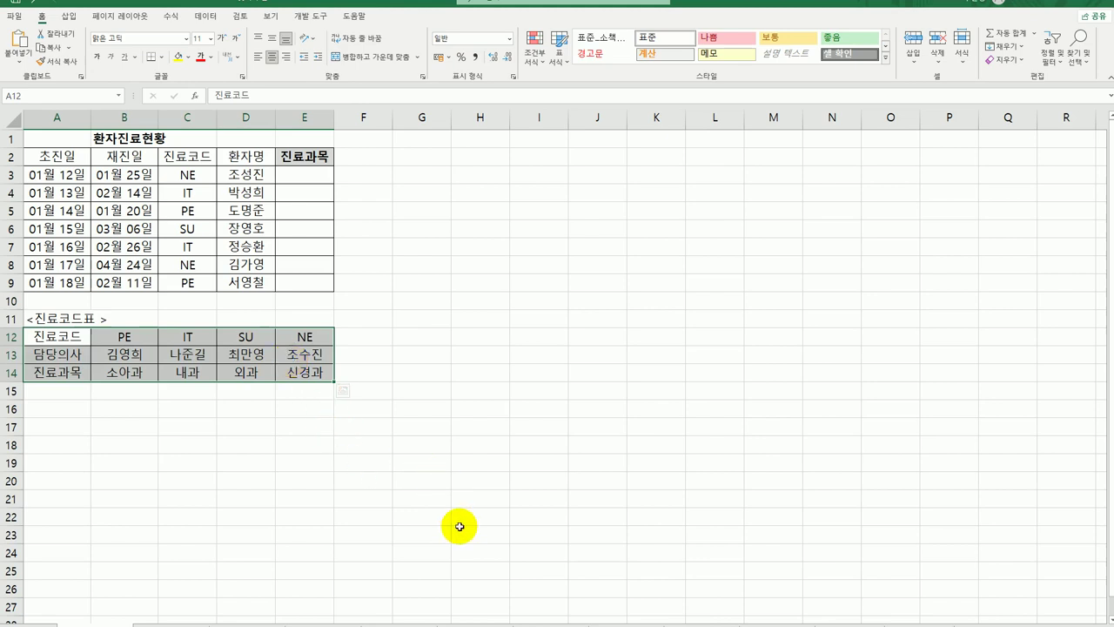
{"action": "left_click", "coordinate": [408, 390]}
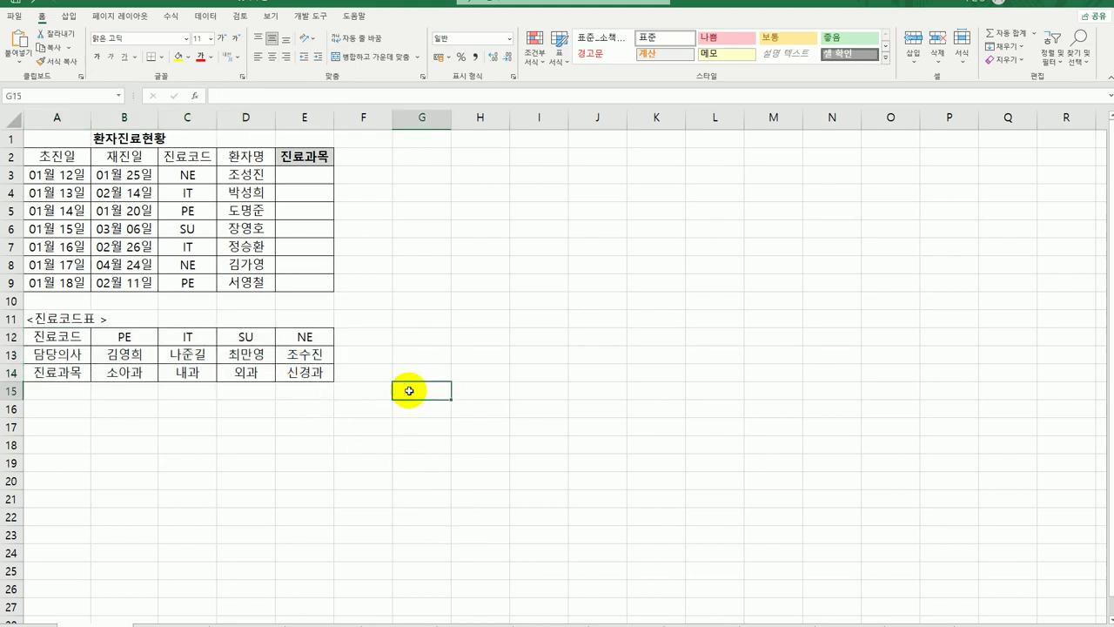
{"action": "left_click", "coordinate": [188, 171]}
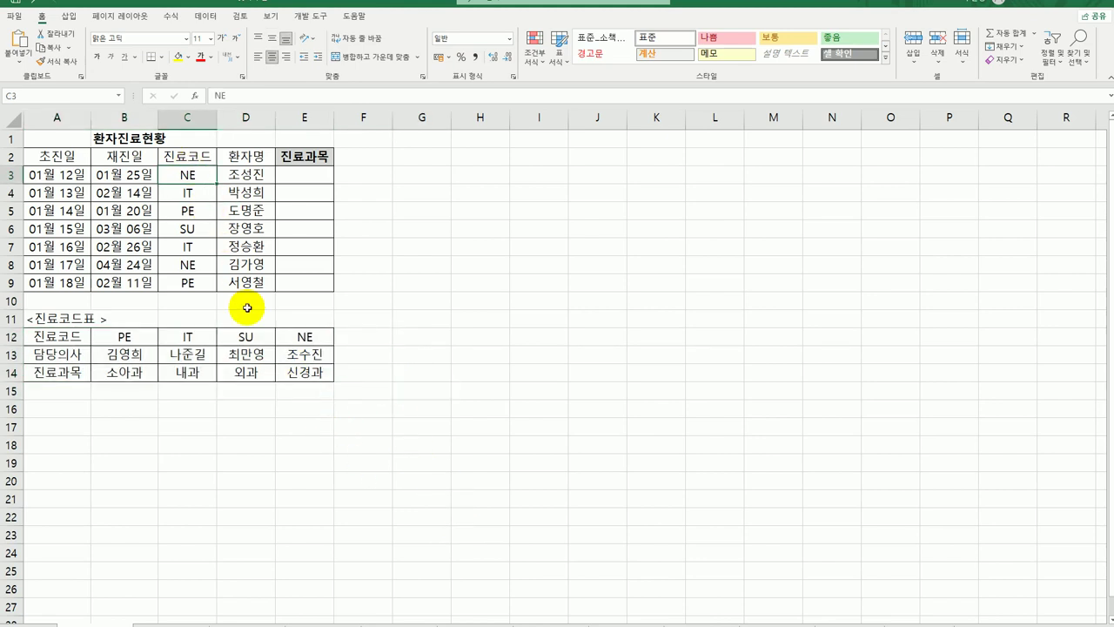
{"action": "left_click_drag", "start_coordinate": [186, 173], "coordinate": [187, 282]}
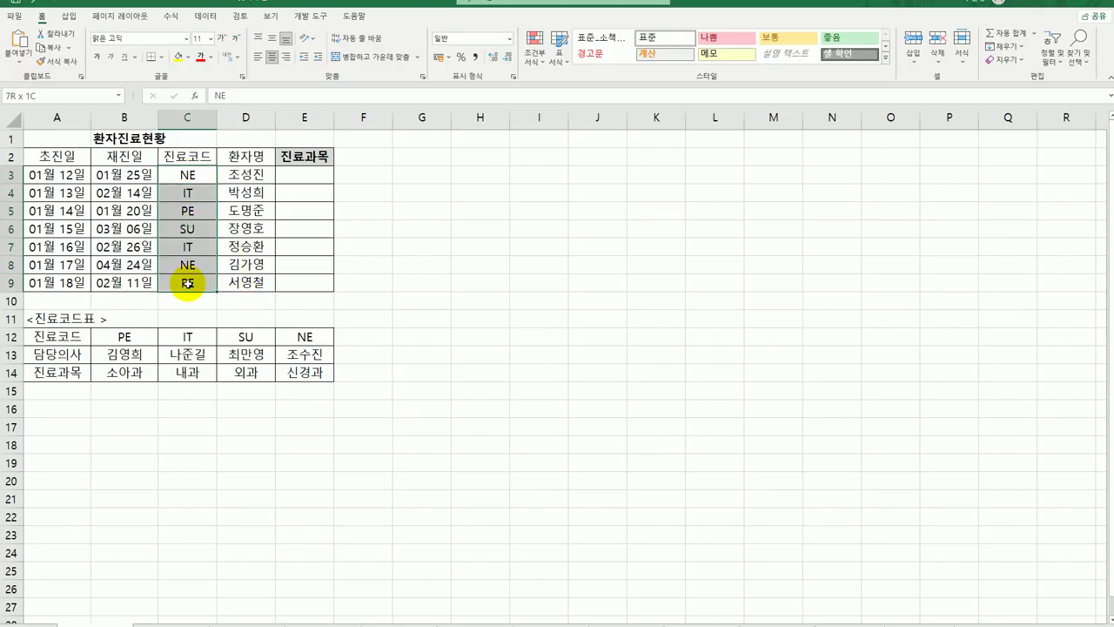
{"action": "left_click_drag", "start_coordinate": [82, 338], "coordinate": [323, 379]}
{"action": "left_click", "coordinate": [439, 409]}
{"action": "left_click_drag", "start_coordinate": [130, 340], "coordinate": [291, 333]}
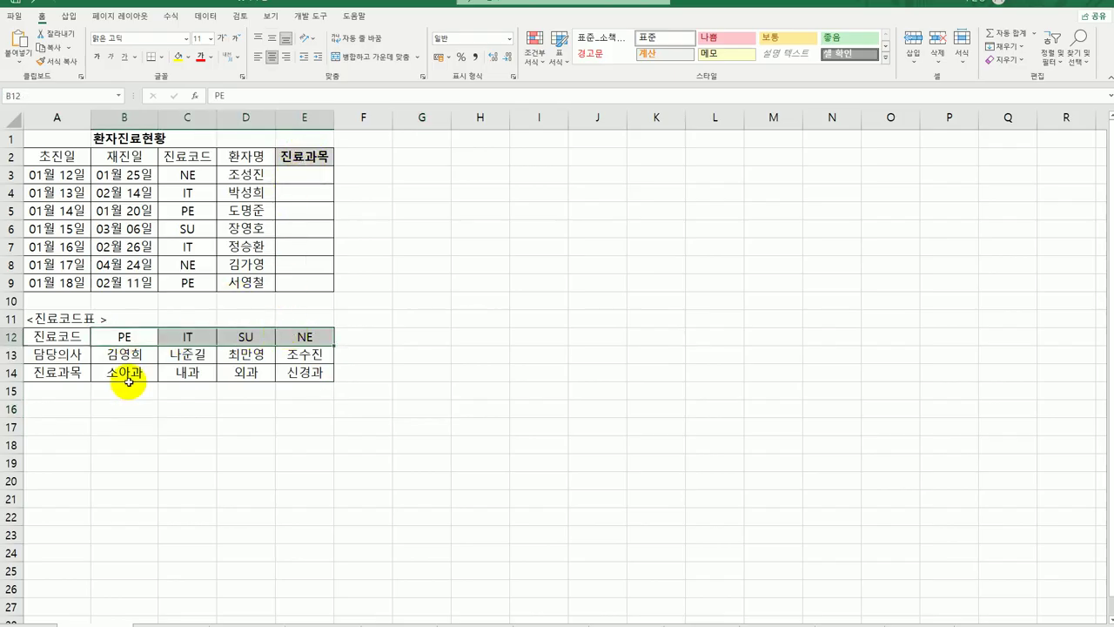
{"action": "left_click_drag", "start_coordinate": [129, 376], "coordinate": [311, 373]}
- Start an HLOOKUP function in cell E3 with C3 as the lookup value
{"action": "left_click", "coordinate": [311, 177]}
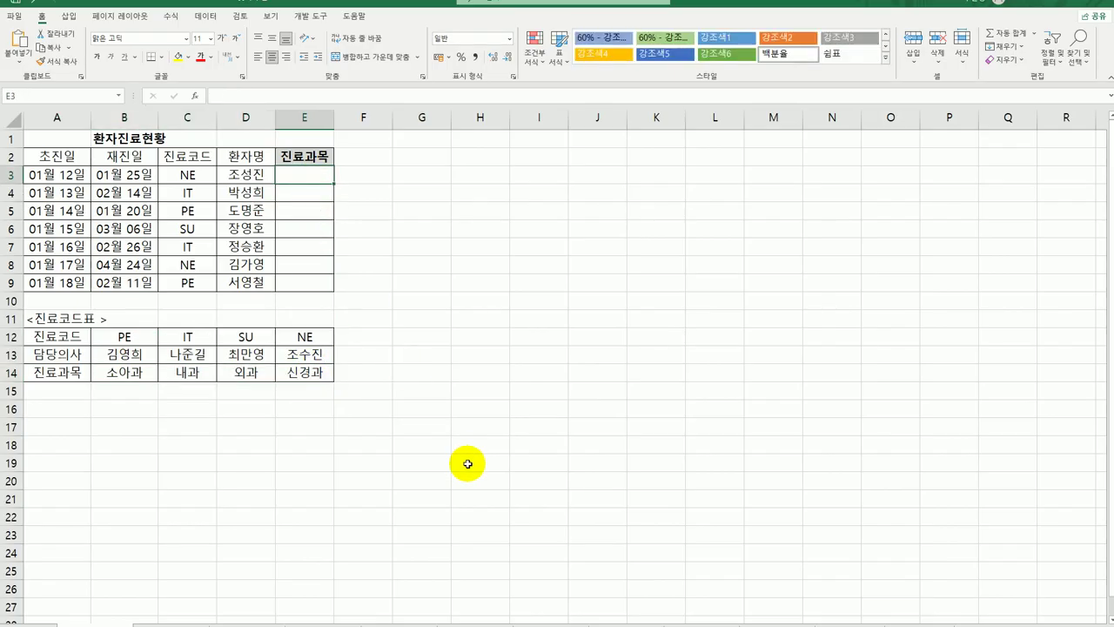
{"action": "type", "text": "="}
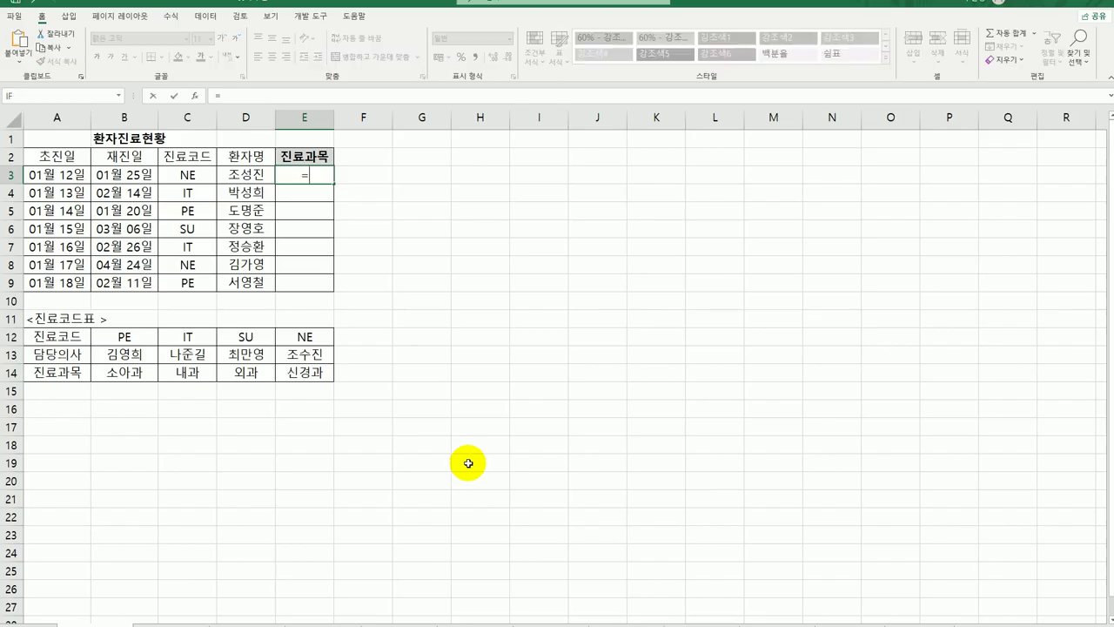
{"action": "type", "text": "hl"}
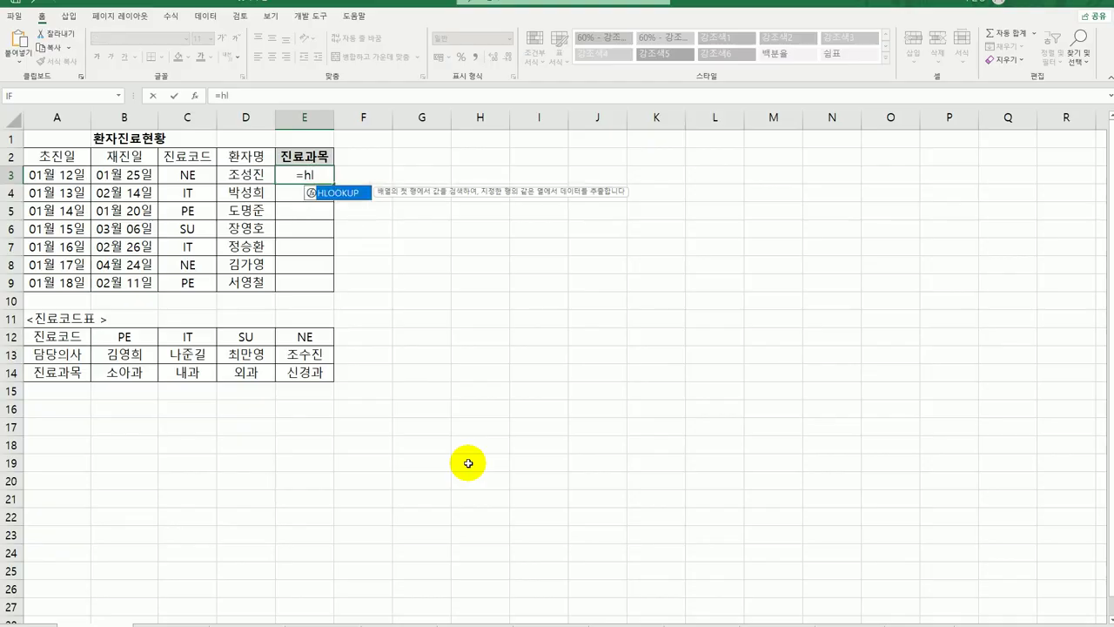
{"action": "double_click", "coordinate": [324, 193]}
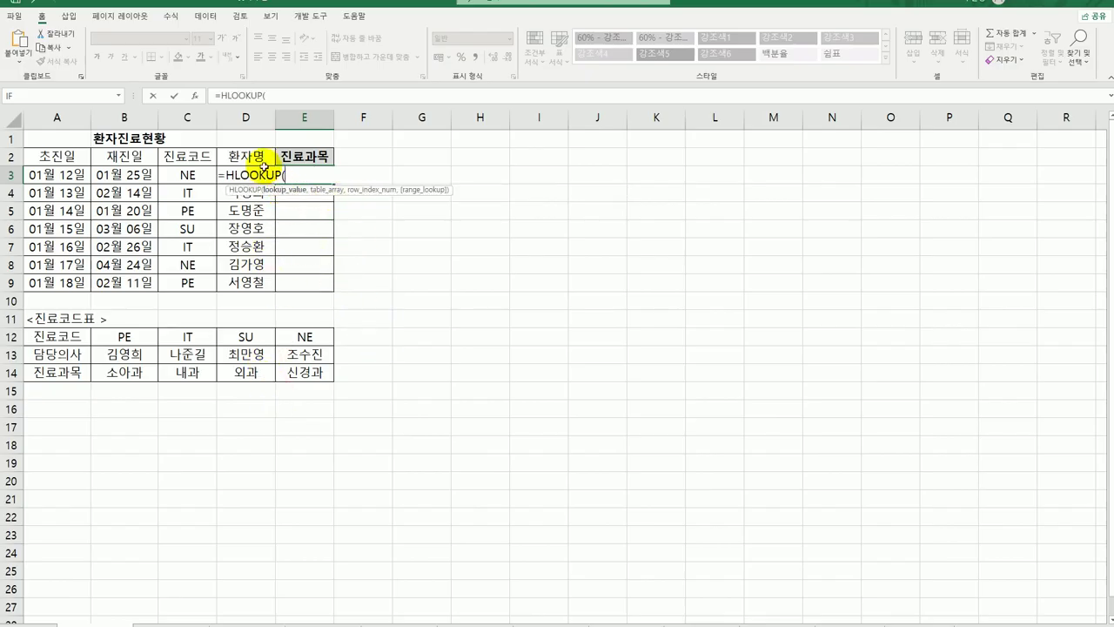
{"action": "left_click", "coordinate": [192, 96]}
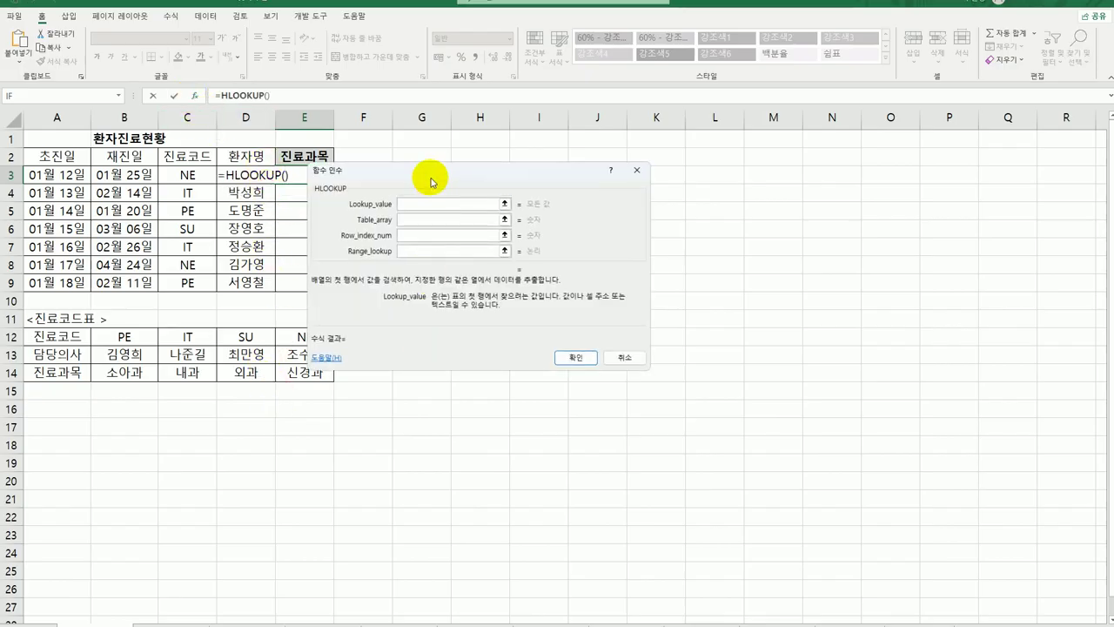
{"action": "left_click_drag", "start_coordinate": [431, 171], "coordinate": [571, 237]}
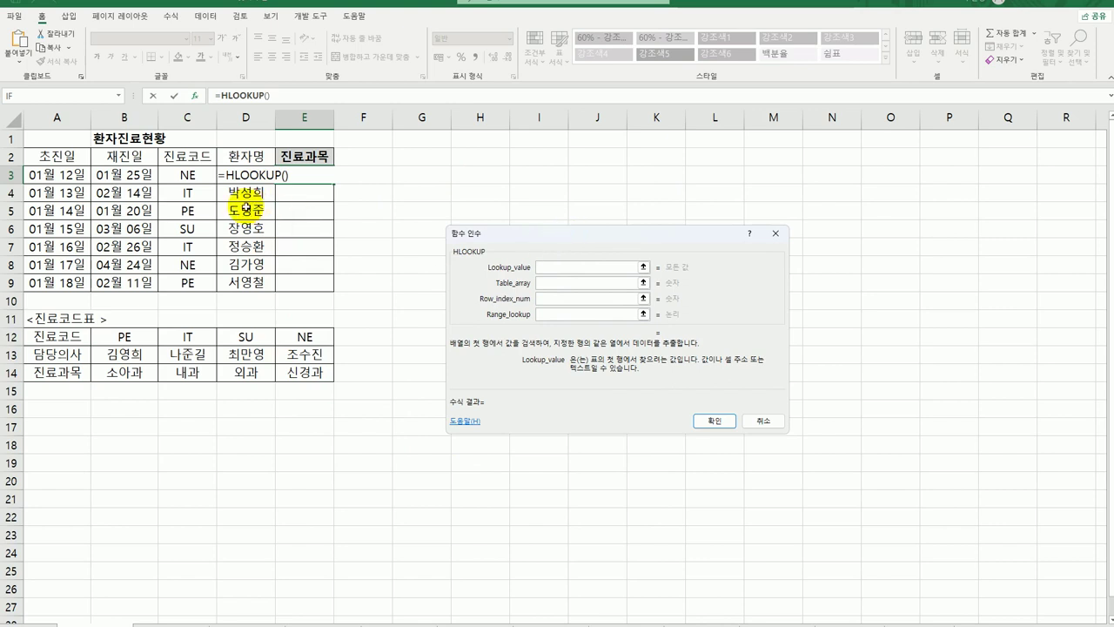
{"action": "left_click", "coordinate": [188, 174]}
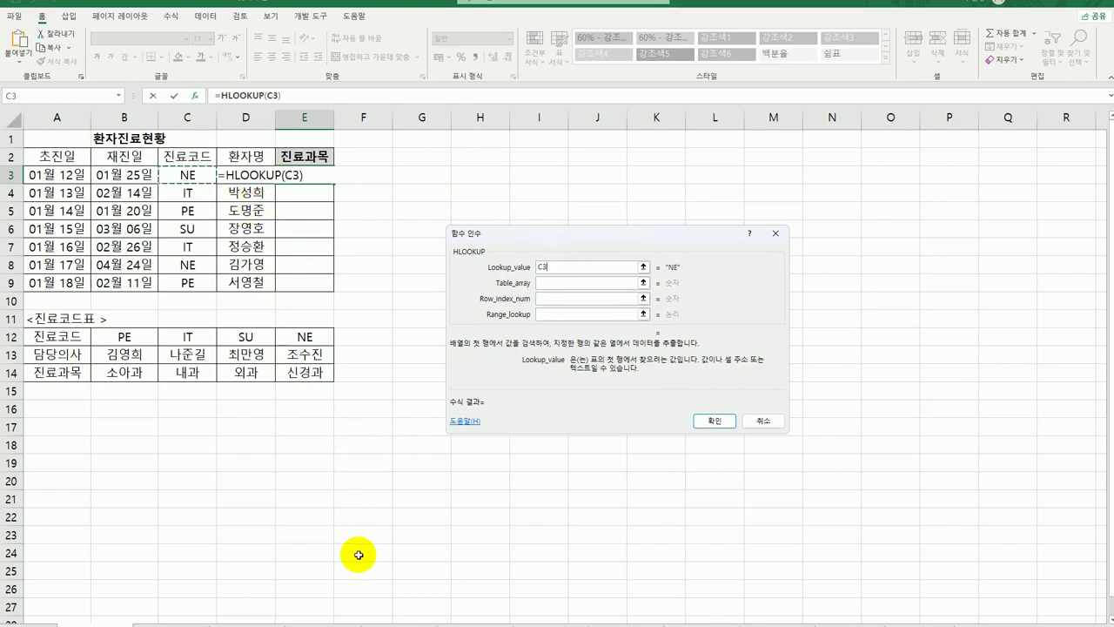
- Set the HLOOKUP table array to the absolute range $B$12:$E$14, covering the 진료코드표 data without its row labels
{"action": "left_click", "coordinate": [551, 283]}
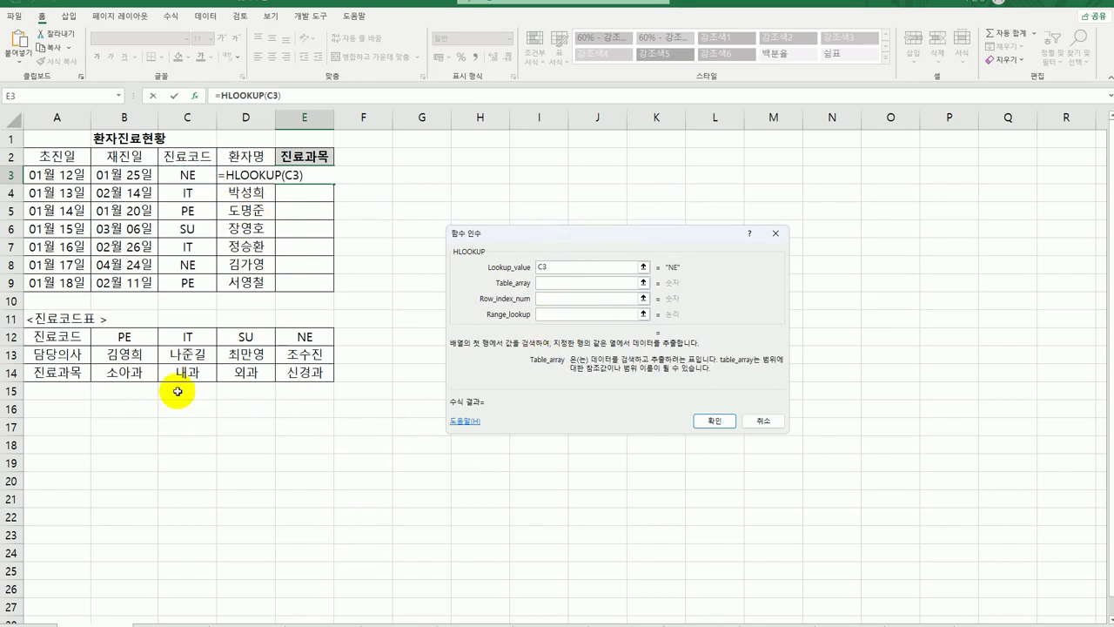
{"action": "left_click_drag", "start_coordinate": [126, 337], "coordinate": [300, 372]}
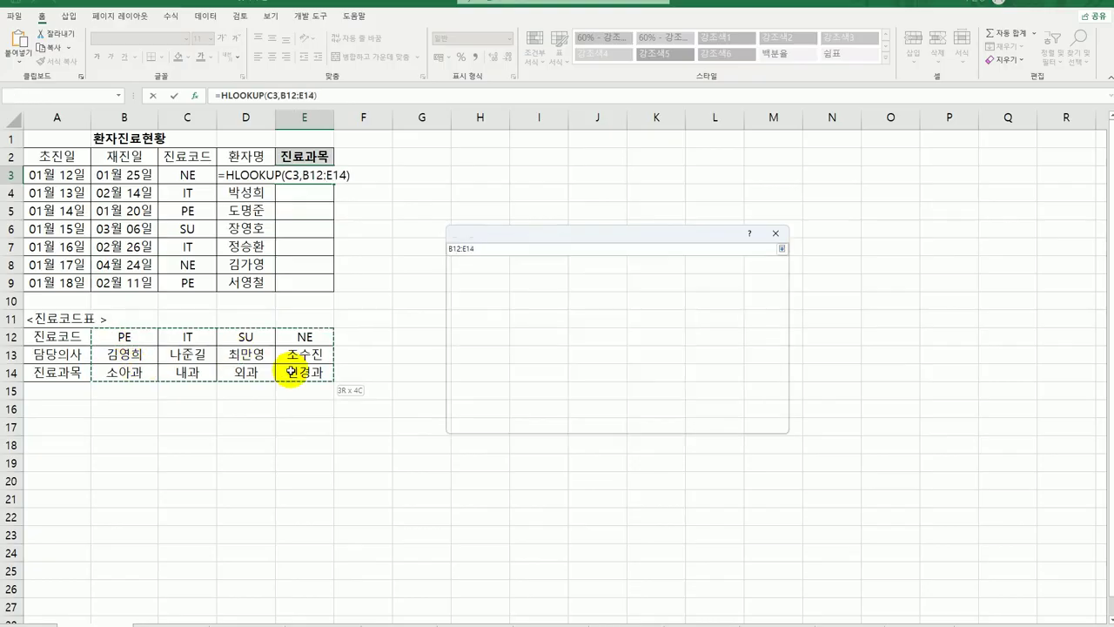
{"action": "left_click_drag", "start_coordinate": [525, 234], "coordinate": [454, 165]}
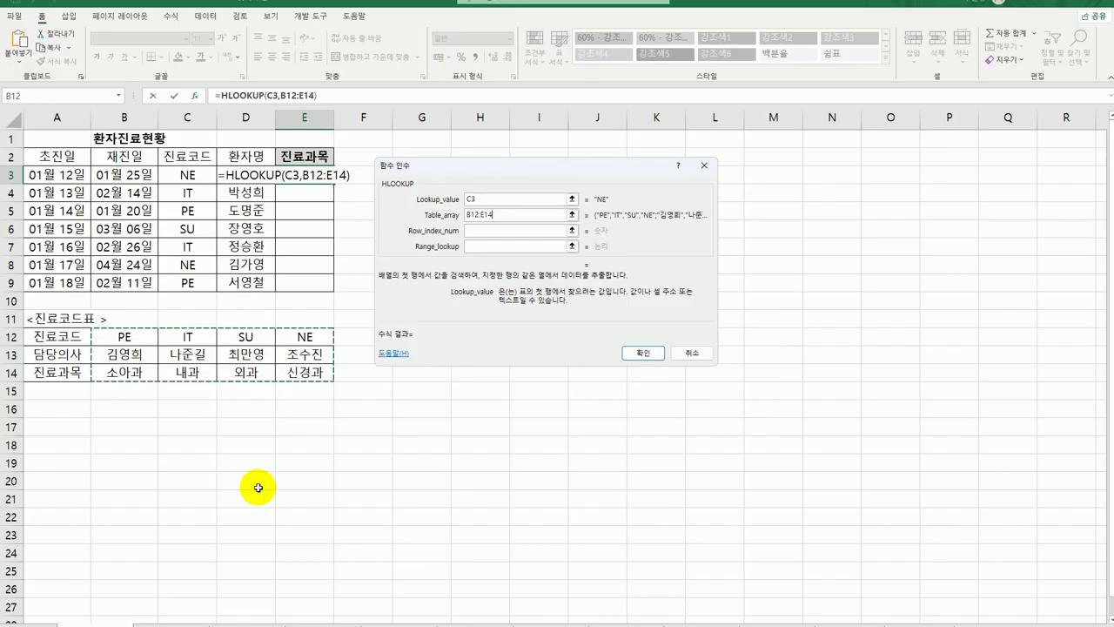
{"action": "key", "text": "F4"}
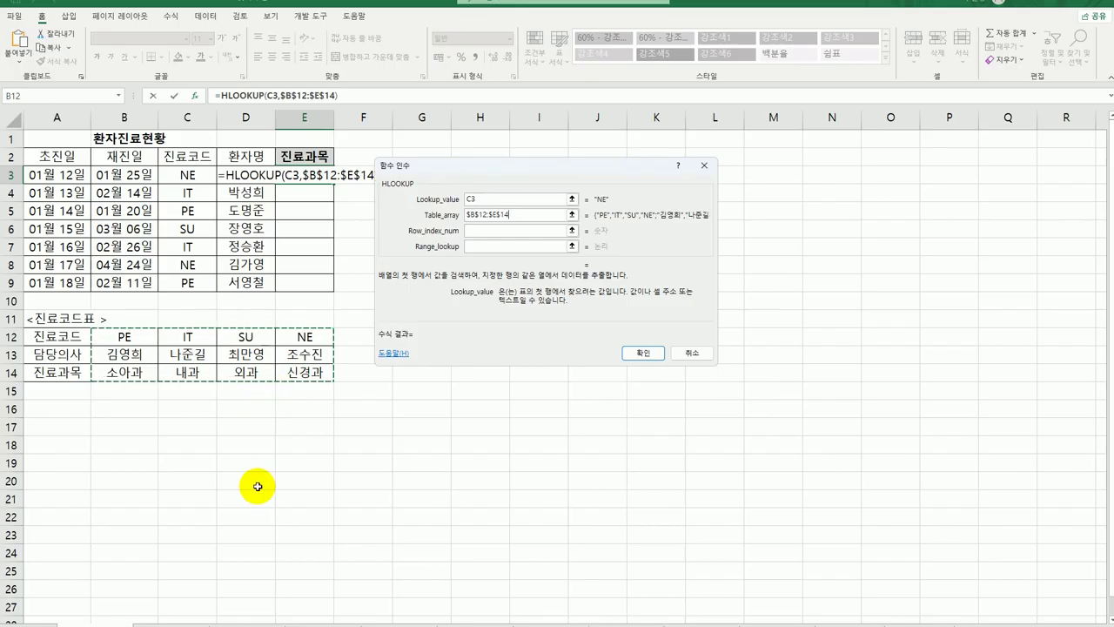
- Set the HLOOKUP row index number to 3 and the range lookup to 0 for an exact match
{"action": "left_click", "coordinate": [480, 229]}
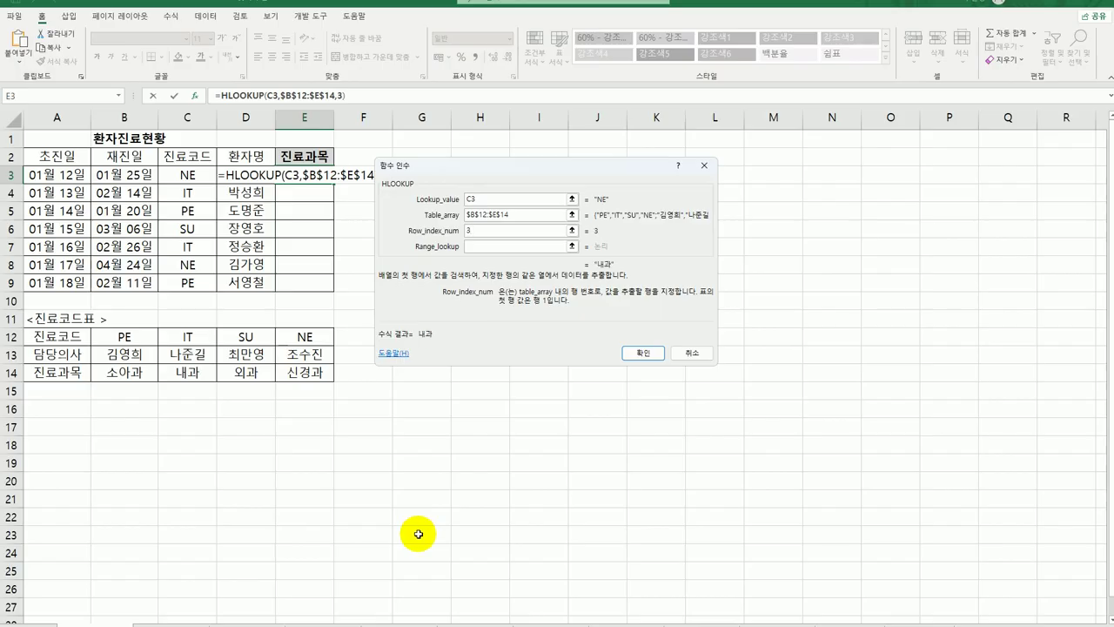
{"action": "left_click", "coordinate": [478, 248]}
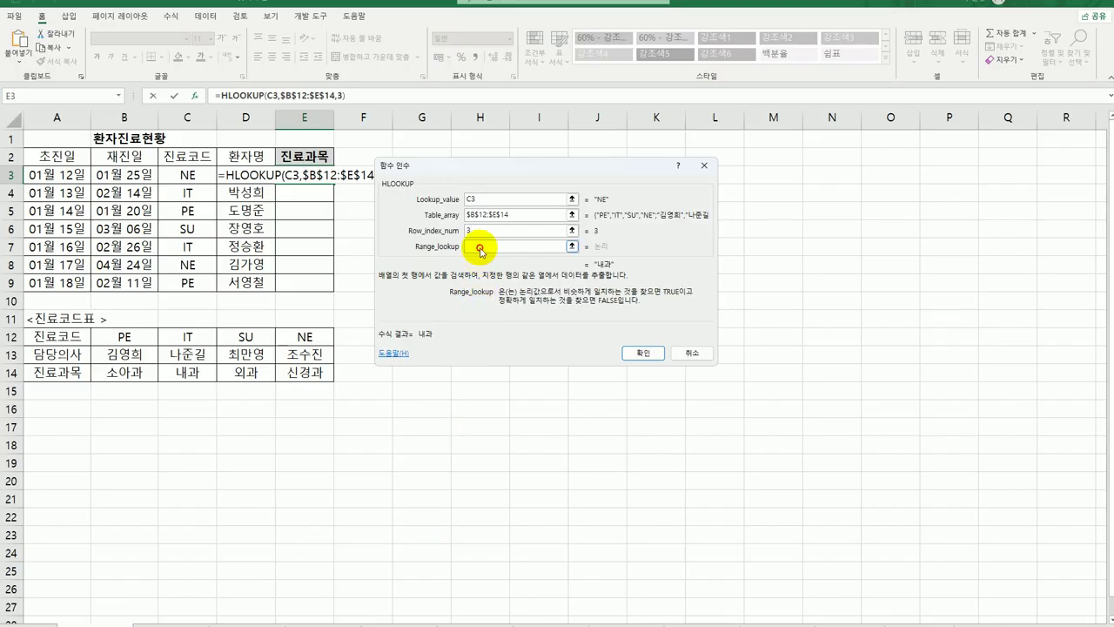
{"action": "type", "text": "0"}
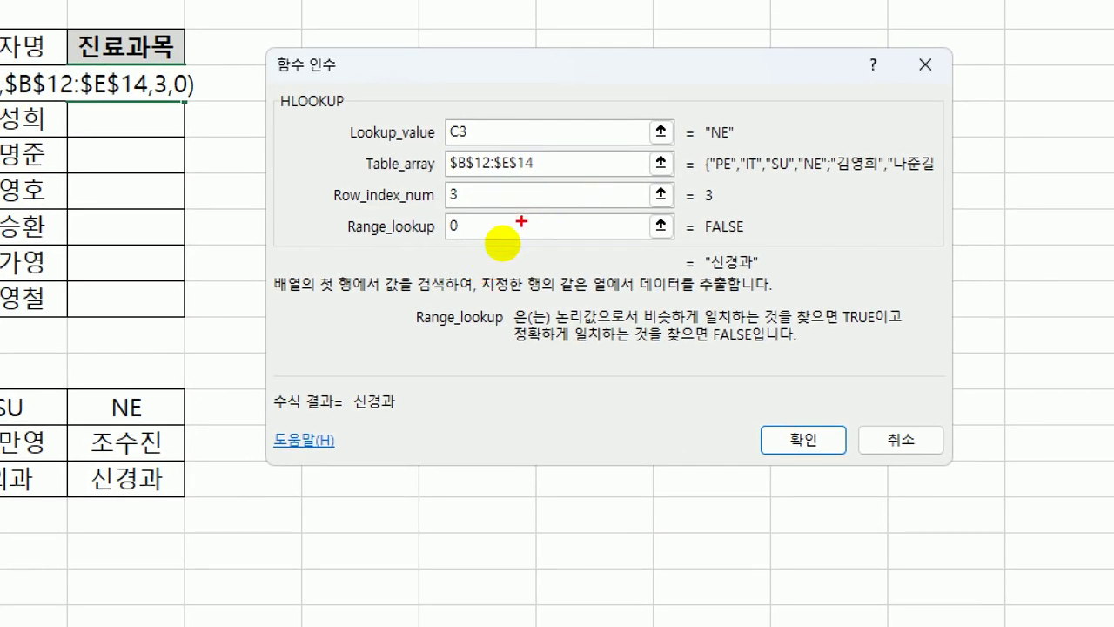
{"action": "mouse_move", "coordinate": [486, 131]}
{"action": "left_mouse_down"}
{"action": "mouse_move", "coordinate": [477, 139]}
{"action": "mouse_move", "coordinate": [440, 102]}
{"action": "left_mouse_up"}
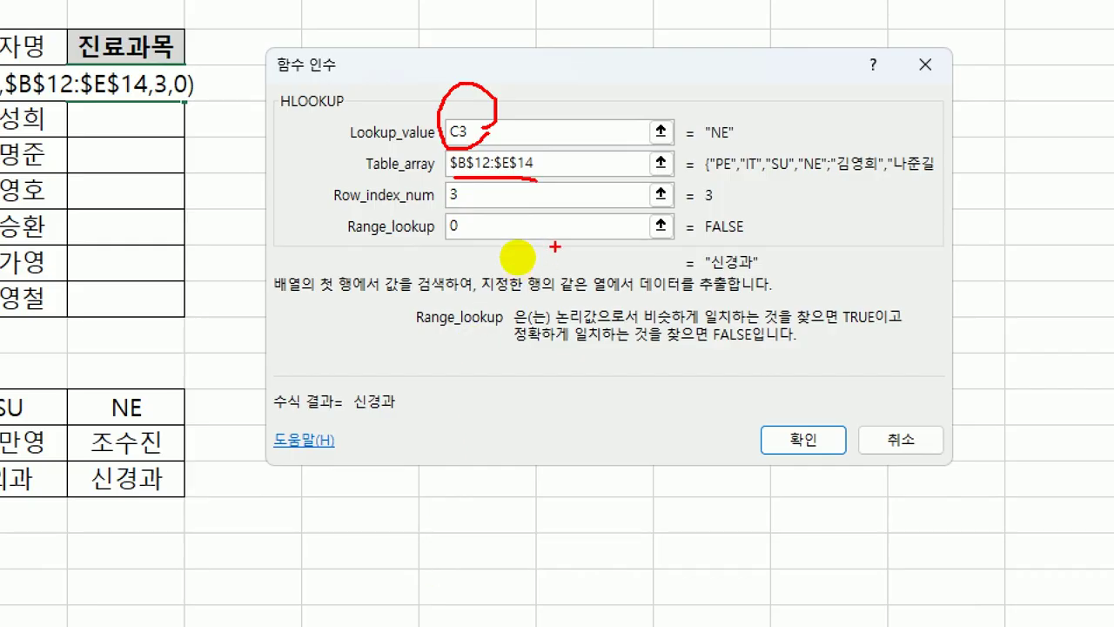
{"action": "mouse_move", "coordinate": [556, 146]}
{"action": "left_mouse_down"}
{"action": "mouse_move", "coordinate": [562, 164]}
{"action": "mouse_move", "coordinate": [580, 132]}
{"action": "left_mouse_up"}
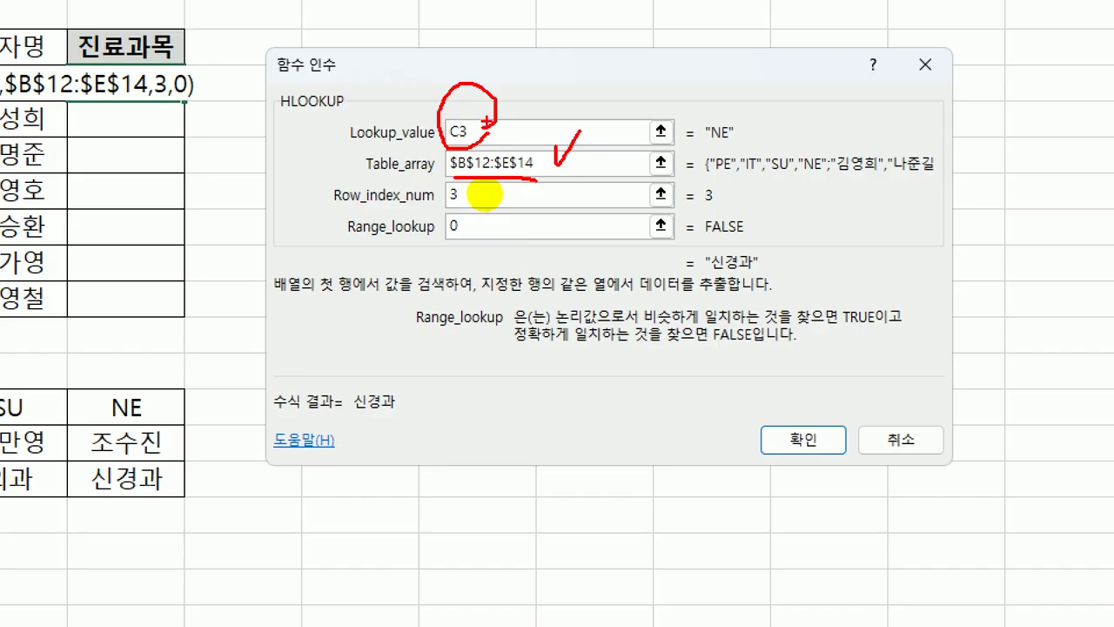
{"action": "left_click_drag", "start_coordinate": [442, 207], "coordinate": [468, 210]}
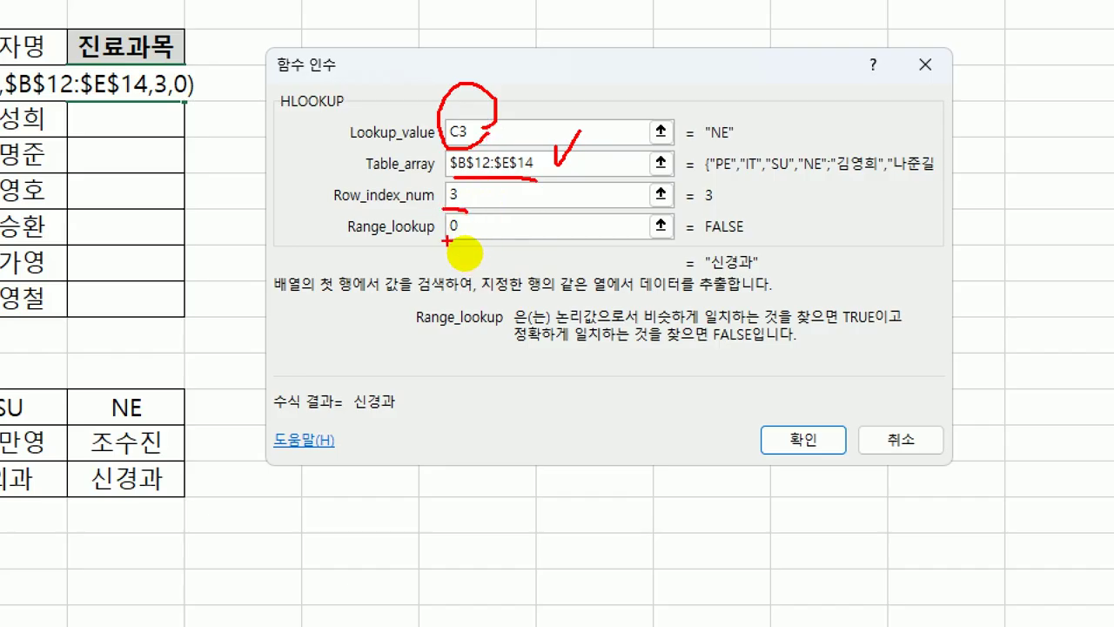
{"action": "left_click_drag", "start_coordinate": [460, 244], "coordinate": [475, 236]}
{"action": "mouse_move", "coordinate": [520, 343]}
{"action": "left_mouse_down"}
{"action": "mouse_move", "coordinate": [740, 332]}
{"action": "mouse_move", "coordinate": [601, 281]}
{"action": "mouse_move", "coordinate": [470, 257]}
{"action": "left_mouse_up"}
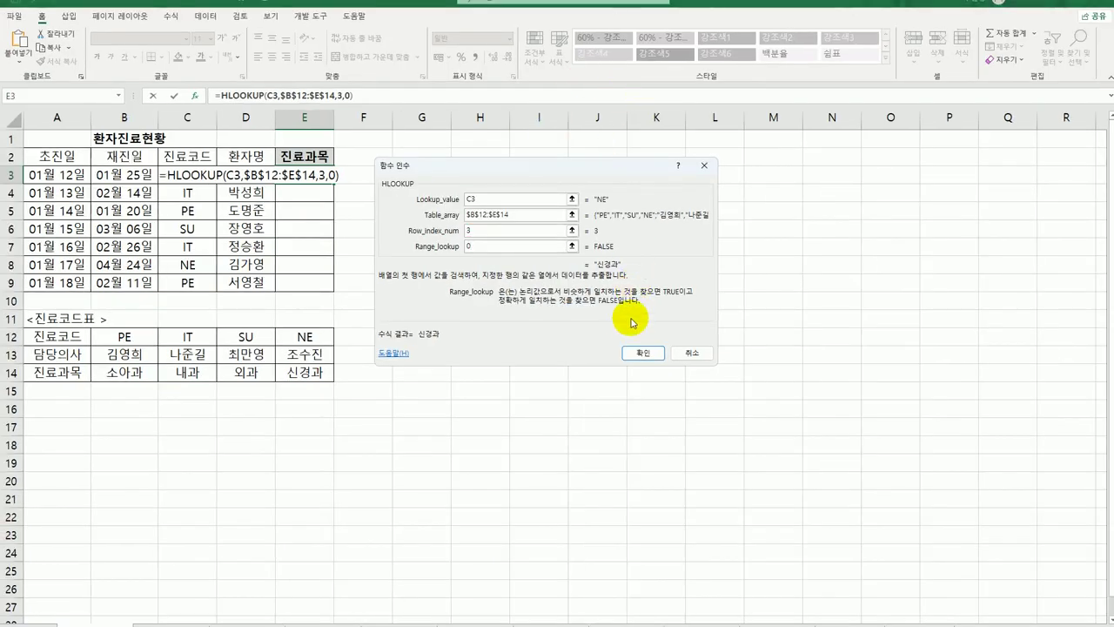
- Confirm the HLOOKUP formula in E3 and fill it down the 진료과목 column through E9
{"action": "left_click", "coordinate": [636, 353]}
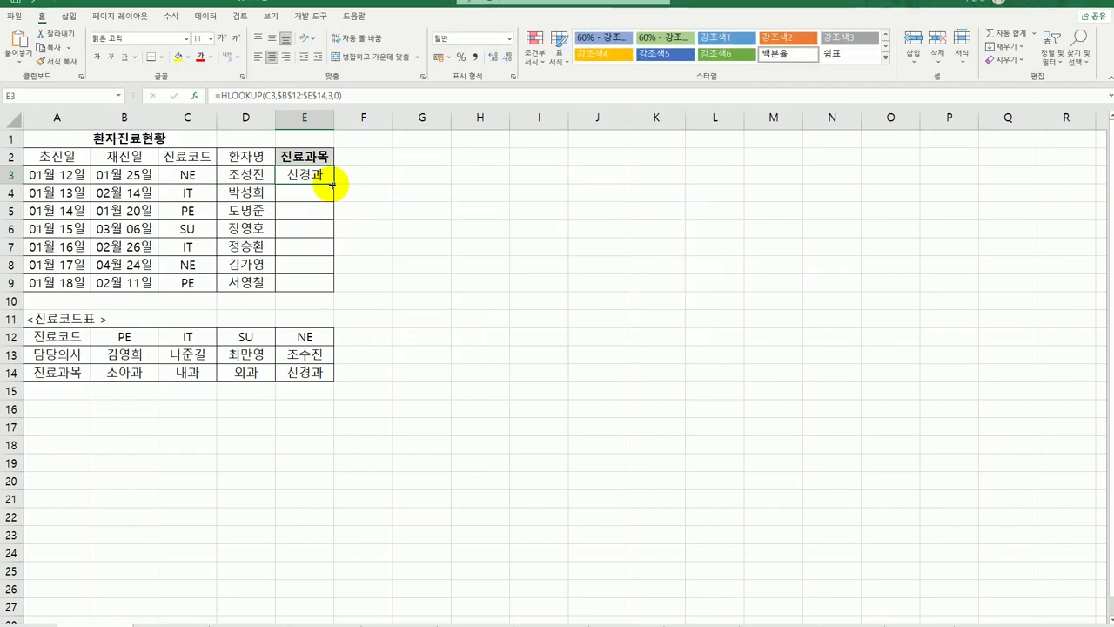
{"action": "left_click_drag", "start_coordinate": [334, 185], "coordinate": [319, 292]}
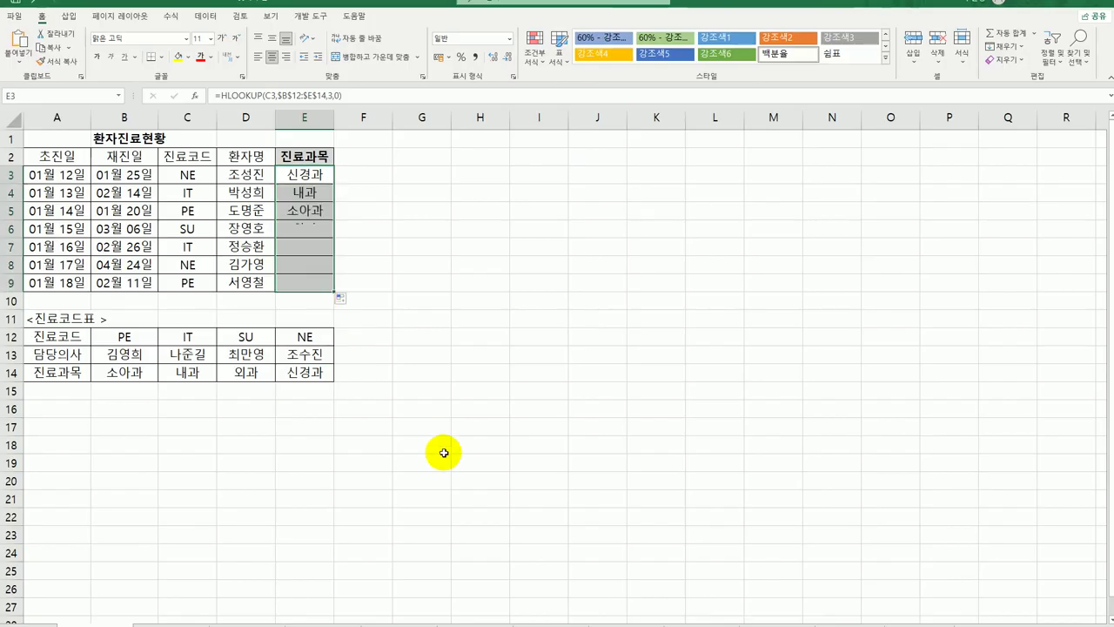
{"action": "left_click", "coordinate": [444, 452]}
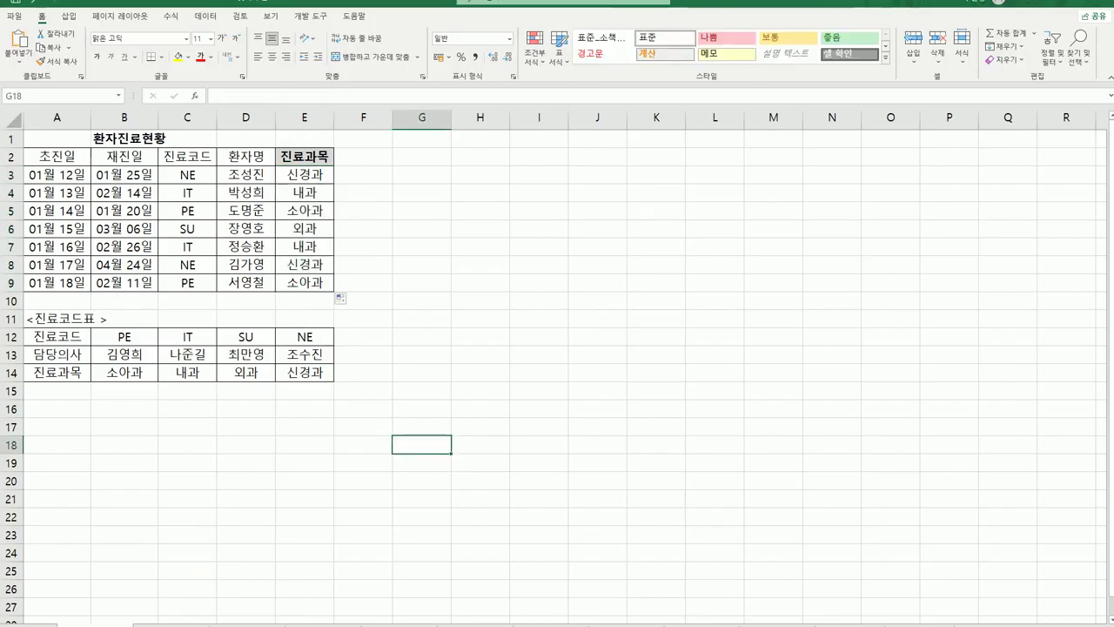
- Switch to the next worksheet with the 대출가능액 table and review the 연봉 and 대출가능액 rows of the 대출 기준표
{"action": "key", "text": "ctrl+Home"}
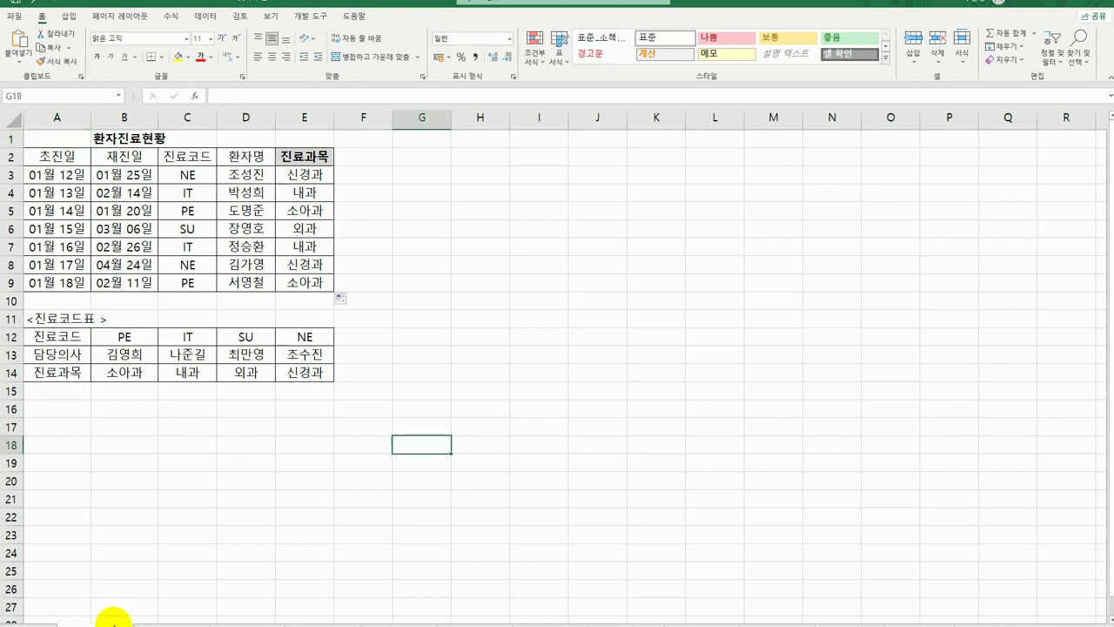
{"action": "key", "text": "ctrl+Home"}
{"action": "key", "text": "ctrl+Page_Down"}
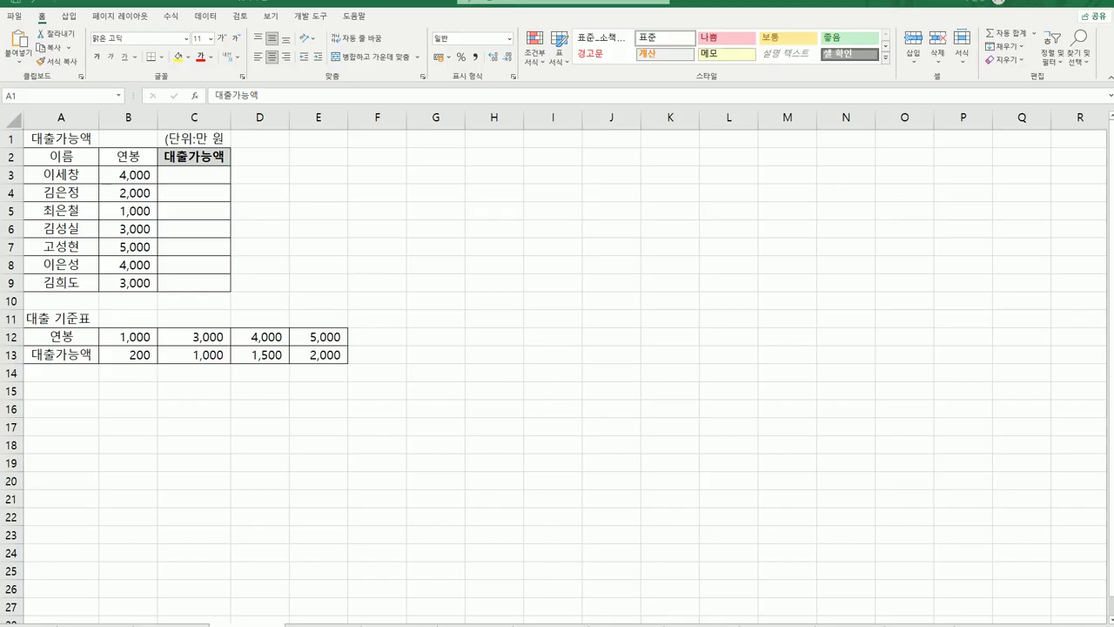
{"action": "left_click_drag", "start_coordinate": [142, 337], "coordinate": [325, 353]}
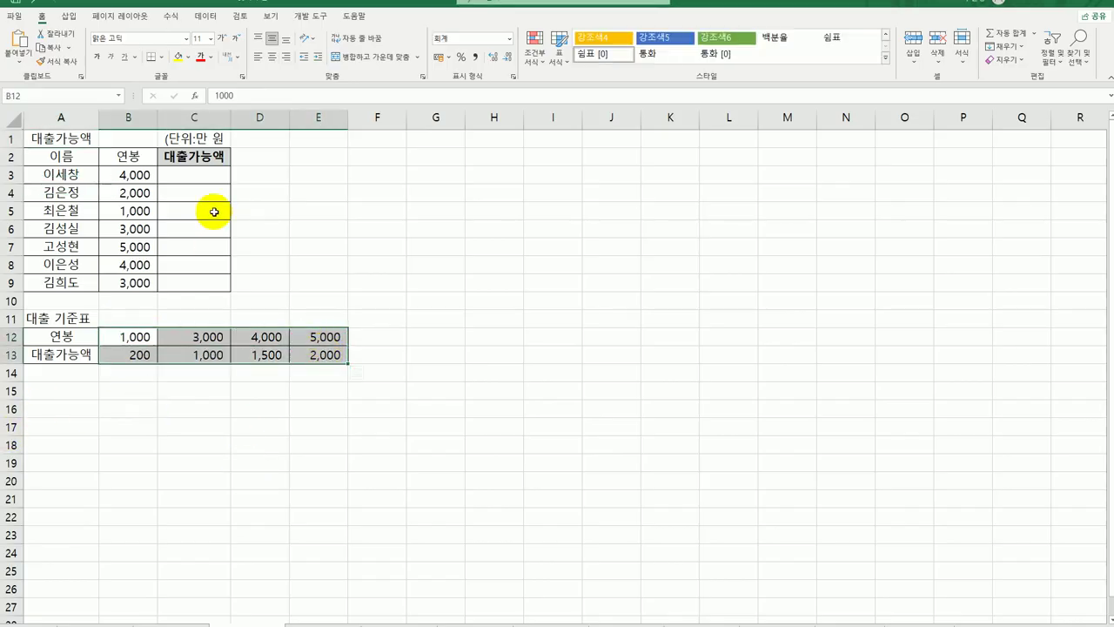
{"action": "left_click", "coordinate": [207, 176]}
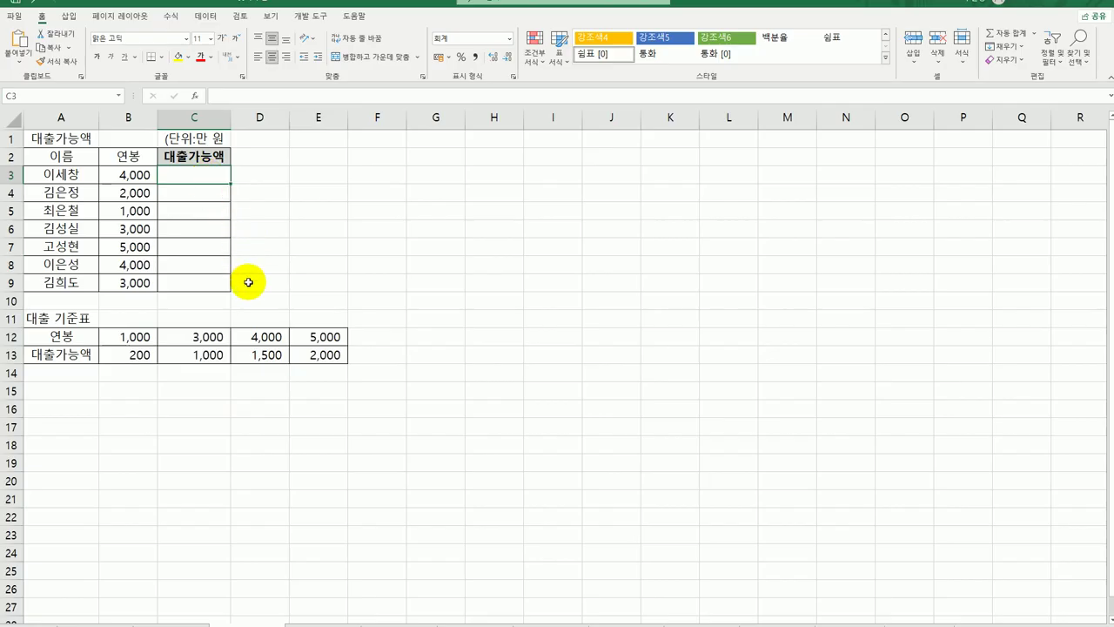
{"action": "left_click", "coordinate": [122, 174]}
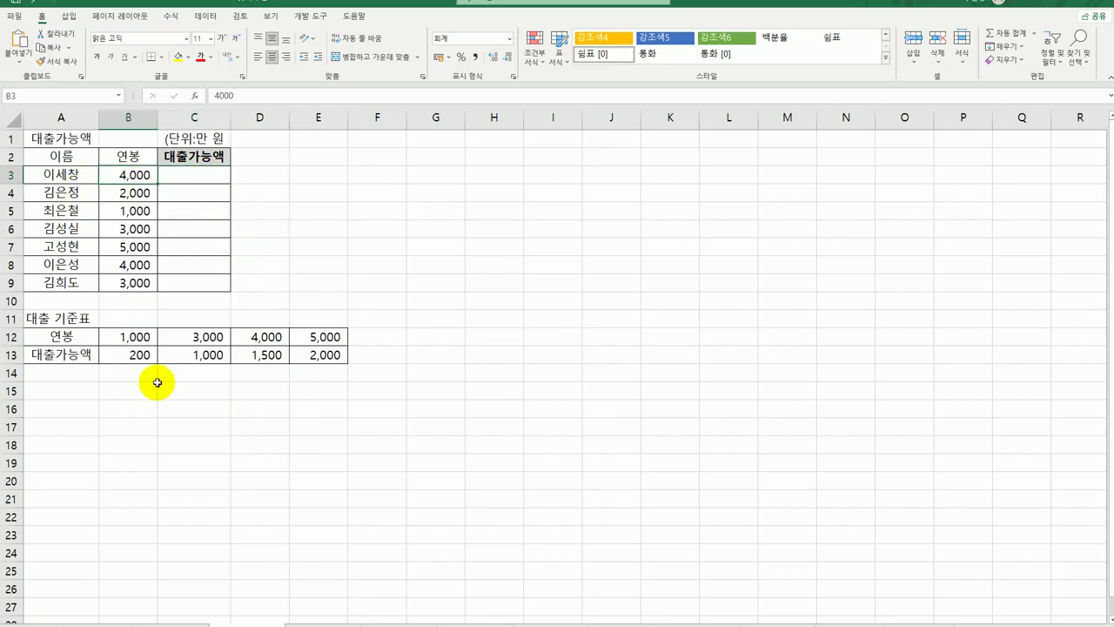
{"action": "left_click_drag", "start_coordinate": [141, 354], "coordinate": [312, 349]}
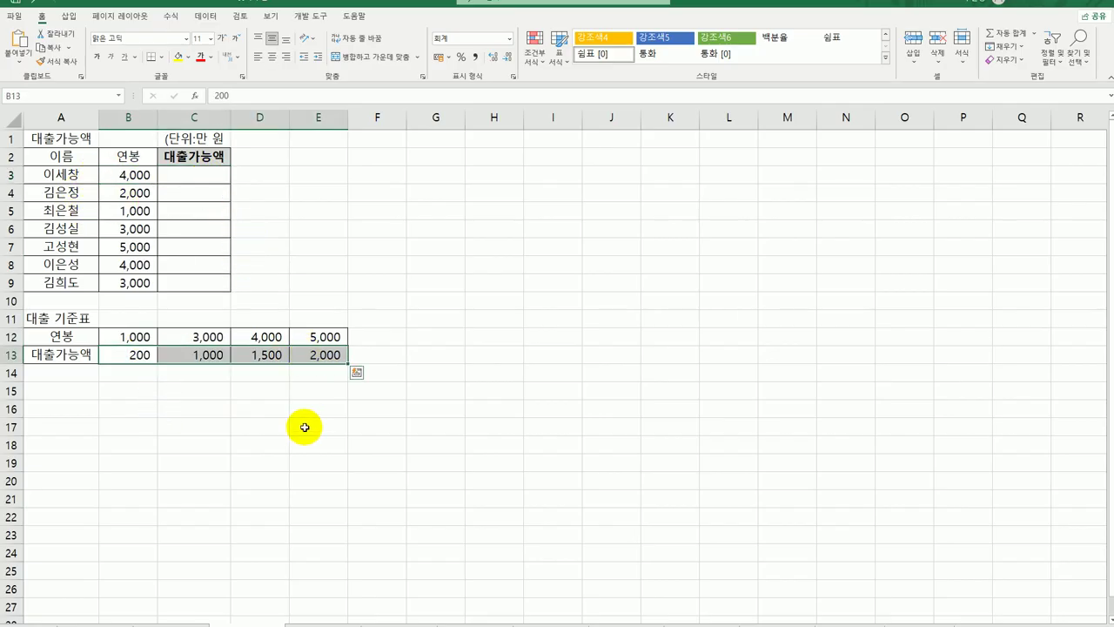
- Start an HLOOKUP formula in C3 of the 대출가능액 column with its function arguments open, using B3 as the lookup value
{"action": "left_click", "coordinate": [188, 176]}
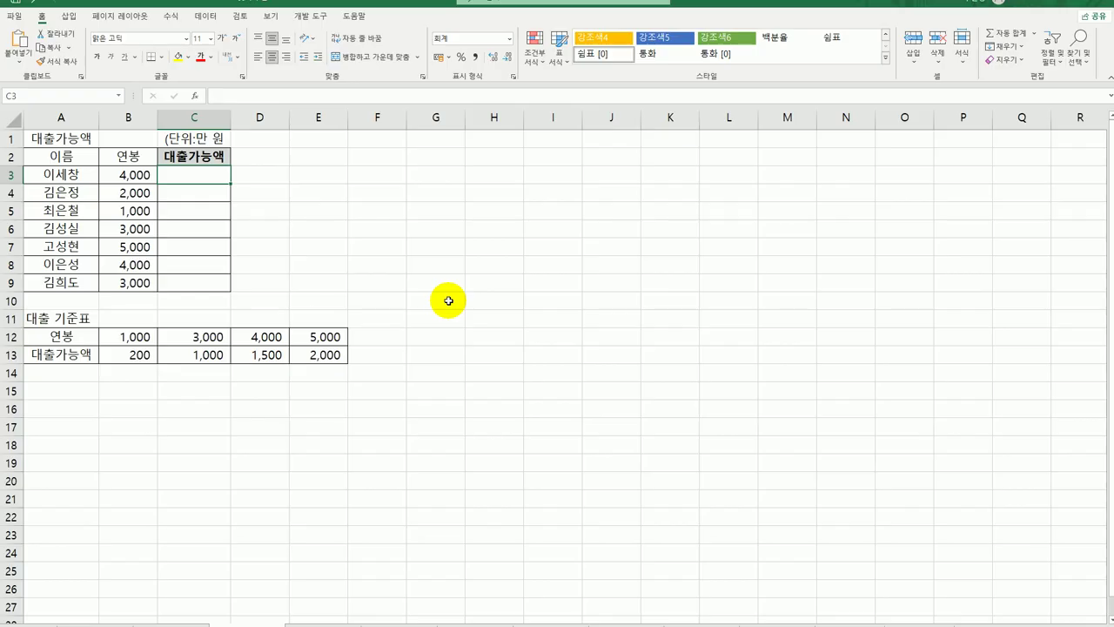
{"action": "type", "text": "=hl"}
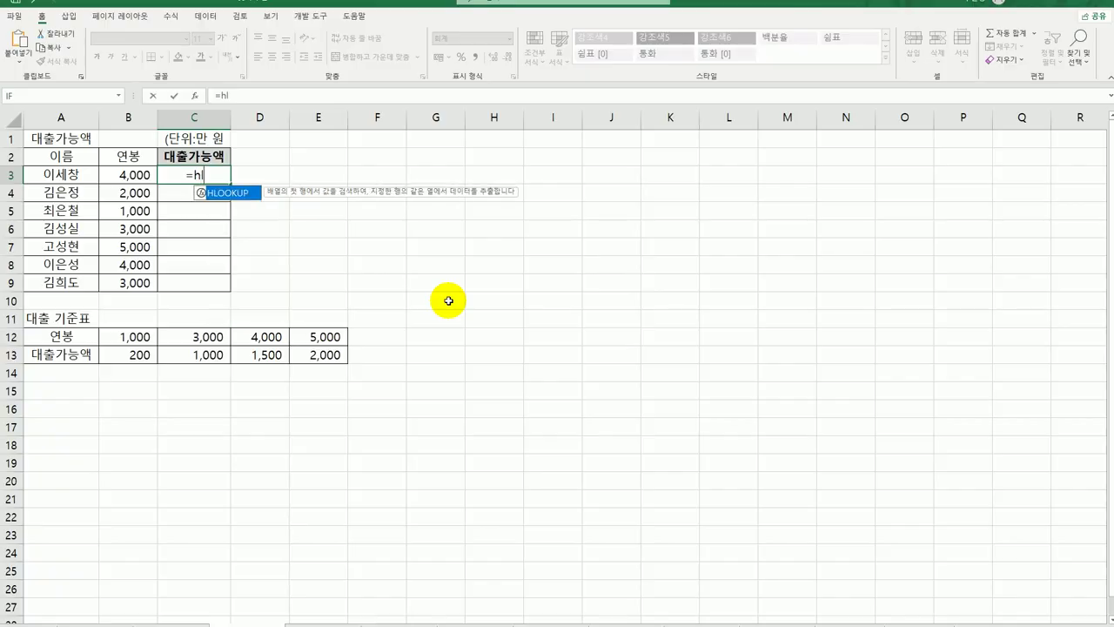
{"action": "key", "text": "Tab"}
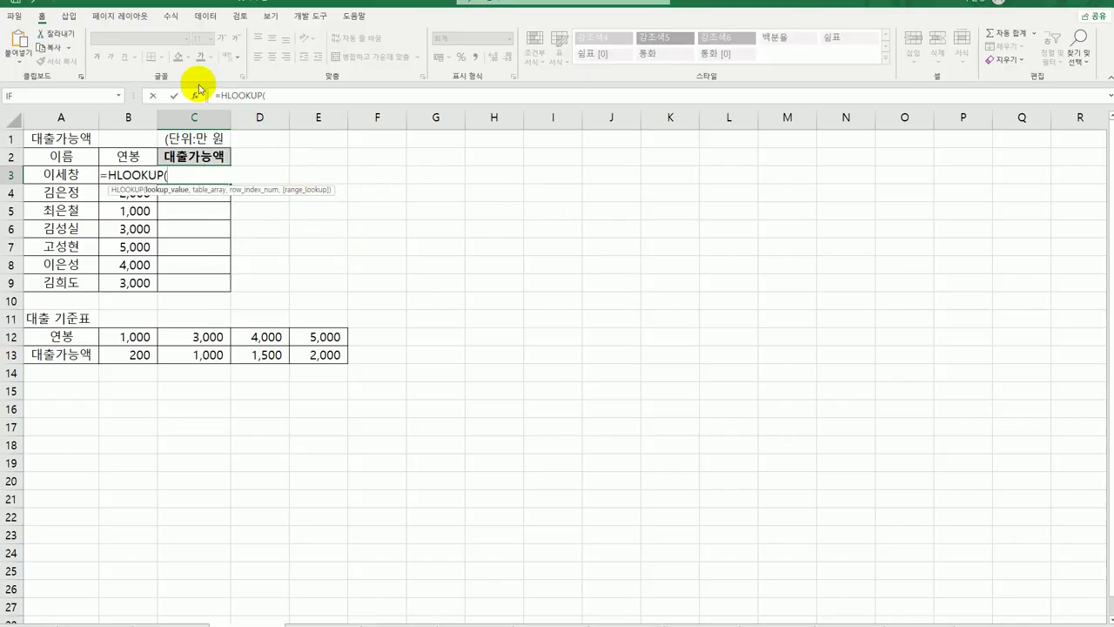
{"action": "left_click", "coordinate": [195, 96]}
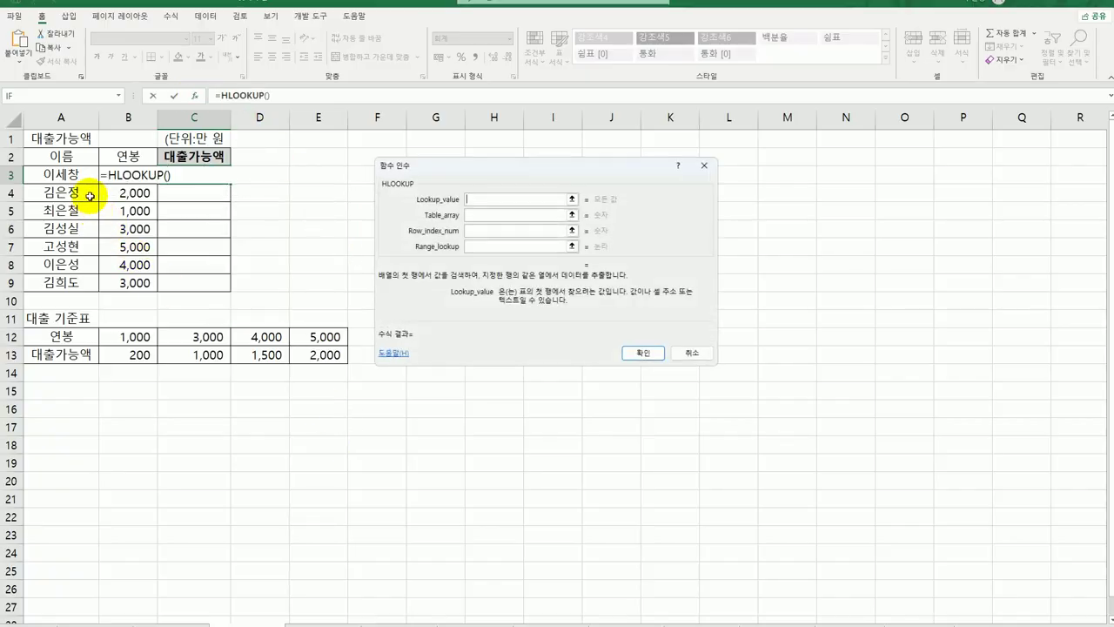
{"action": "left_click", "coordinate": [110, 176]}
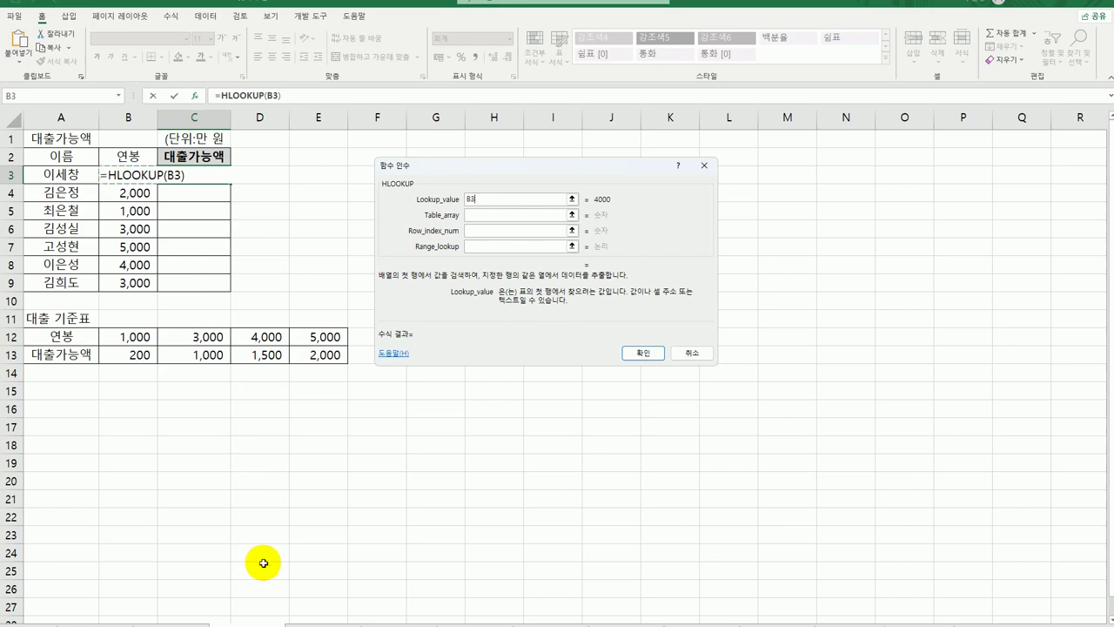
- Set the HLOOKUP table array to the absolute range $B$12:$E$13, covering the 대출 기준표 data without its row labels
{"action": "left_click", "coordinate": [504, 214]}
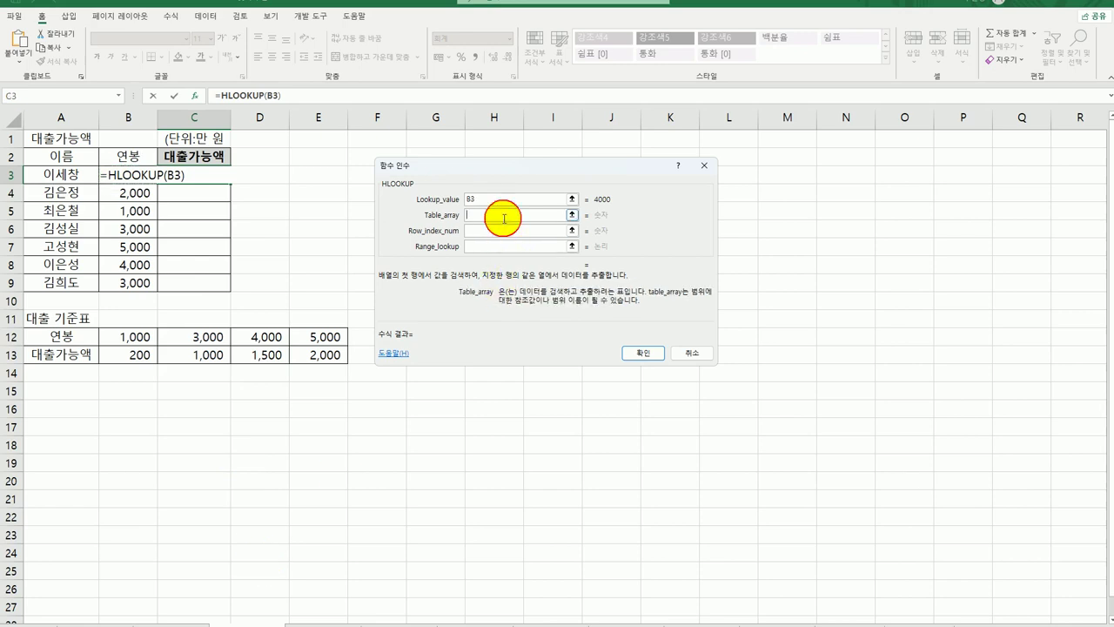
{"action": "left_click_drag", "start_coordinate": [136, 329], "coordinate": [313, 359]}
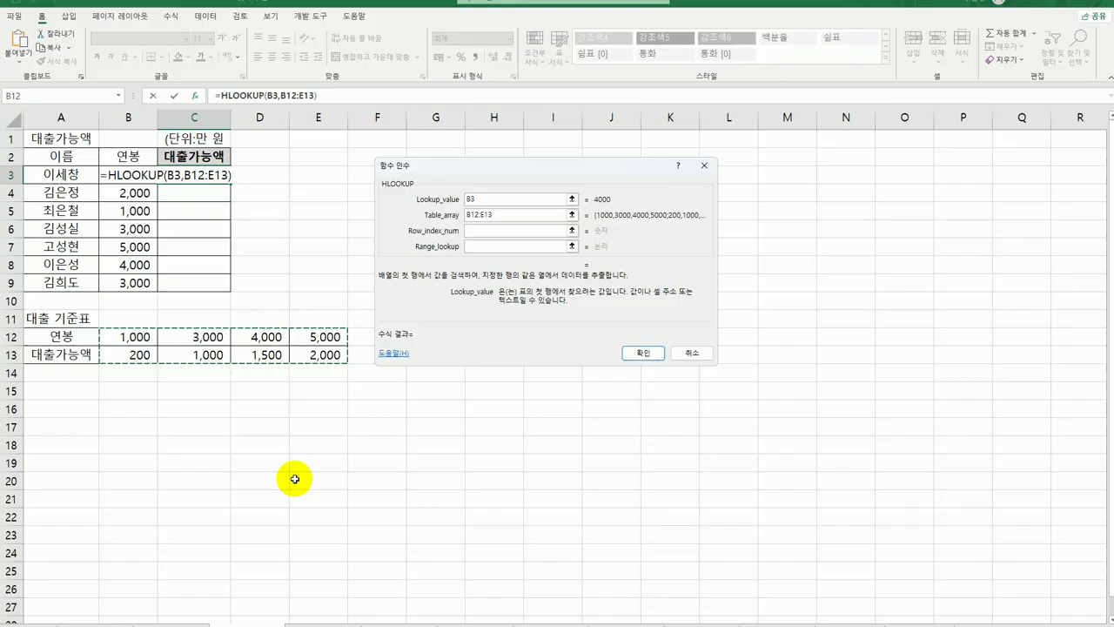
{"action": "key", "text": "F4"}
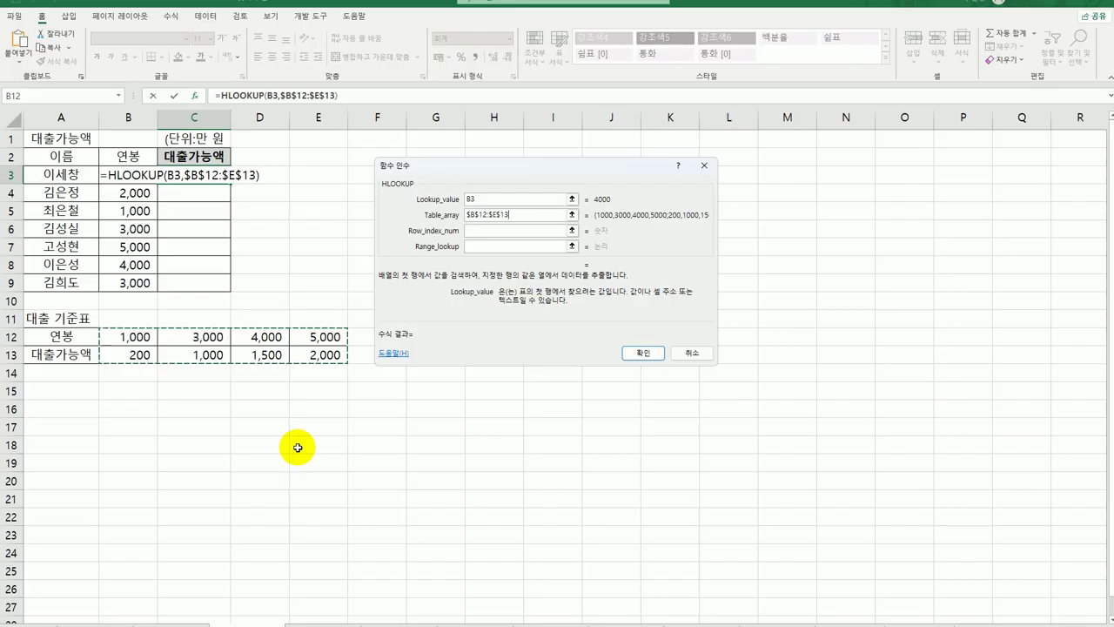
- Set the HLOOKUP row index number to 2 and leave the range lookup blank for an approximate match
{"action": "left_click", "coordinate": [486, 229]}
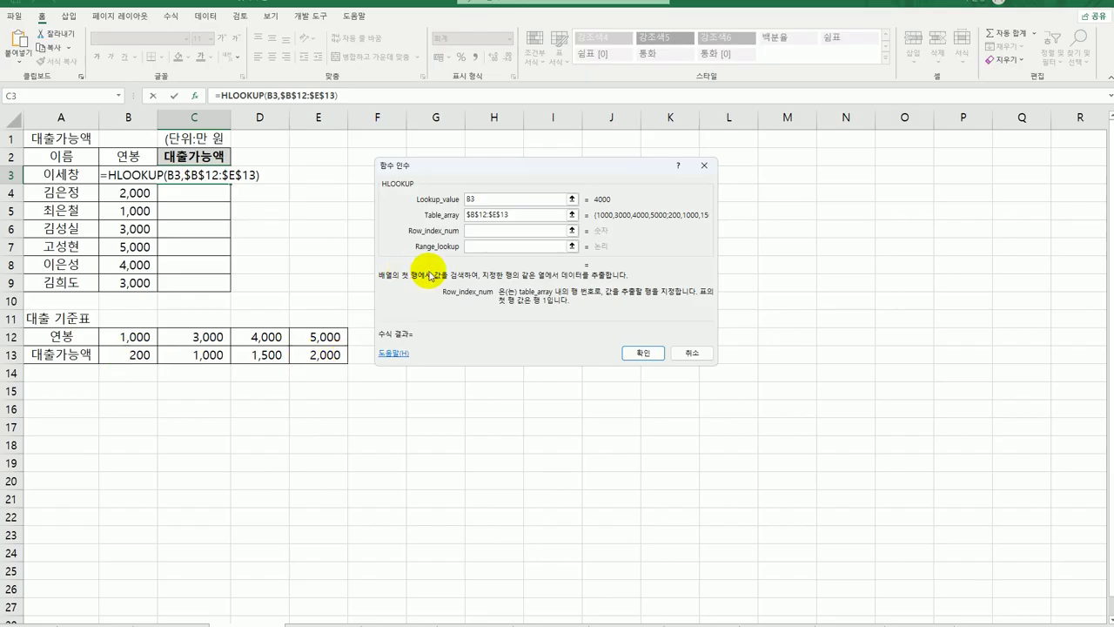
{"action": "type", "text": "2"}
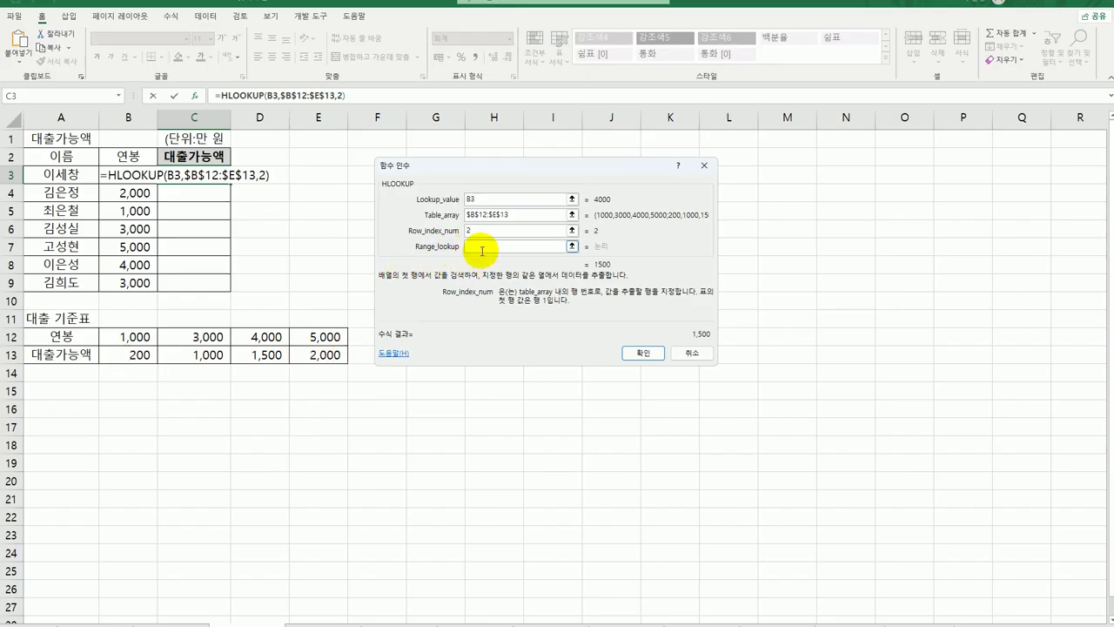
{"action": "left_click", "coordinate": [484, 246]}
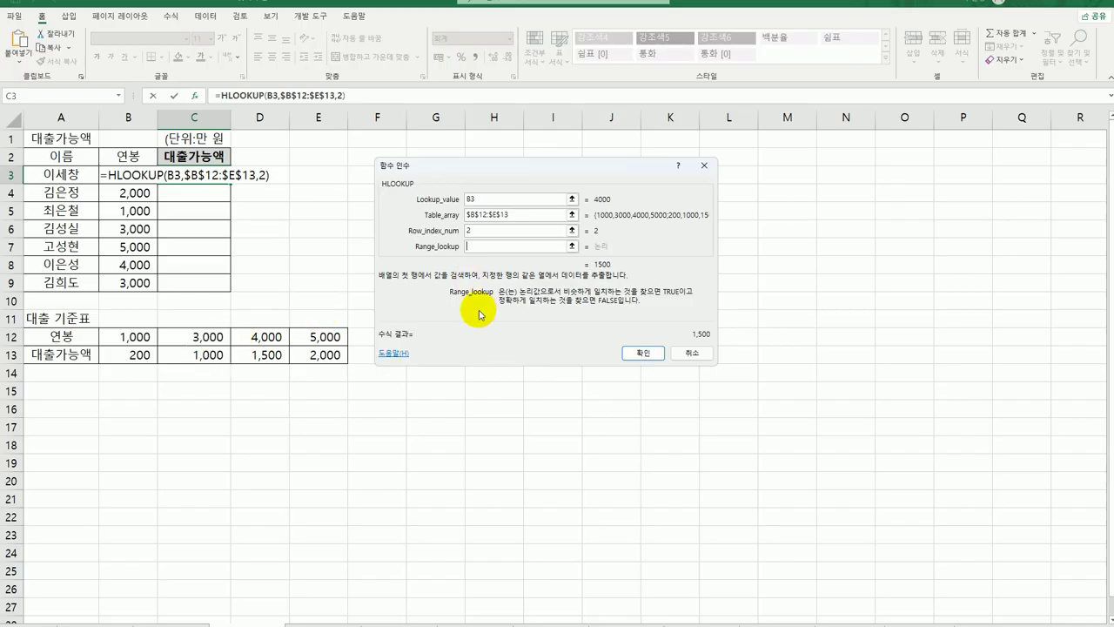
- Confirm the HLOOKUP formula in C3 and fill it down the 대출가능액 column through C9
{"action": "left_click", "coordinate": [635, 354]}
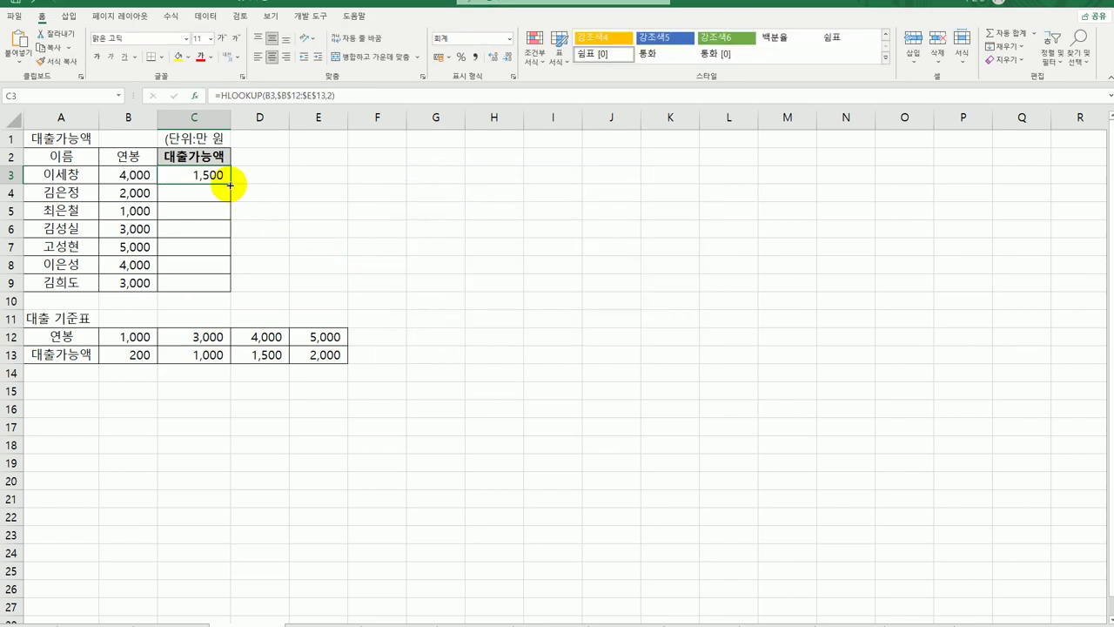
{"action": "left_click_drag", "start_coordinate": [231, 184], "coordinate": [229, 291]}
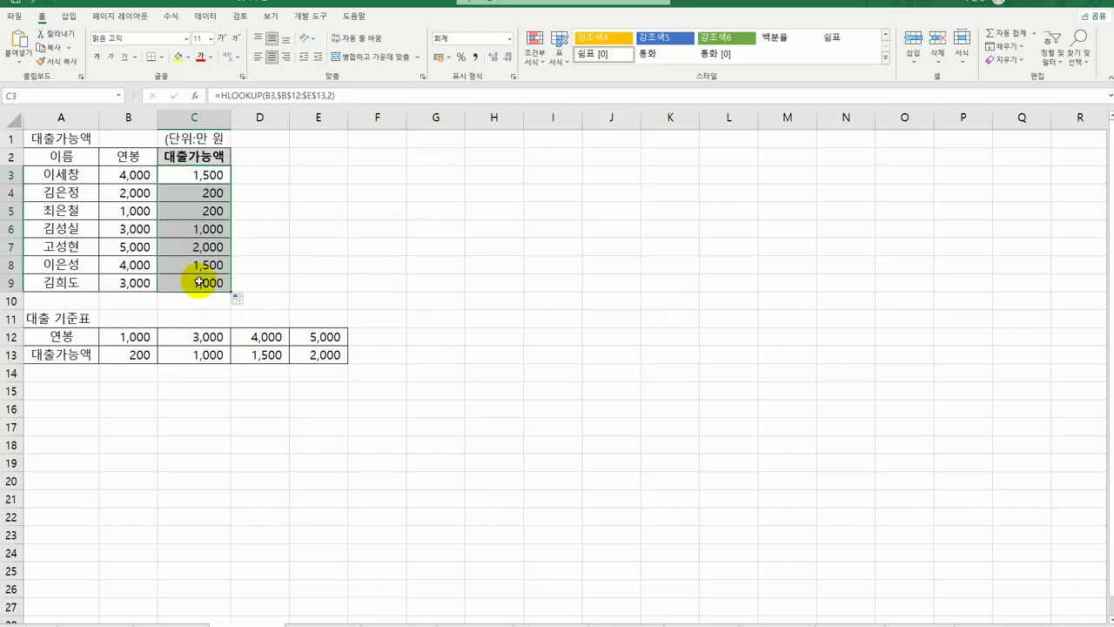
{"action": "left_click", "coordinate": [209, 281]}
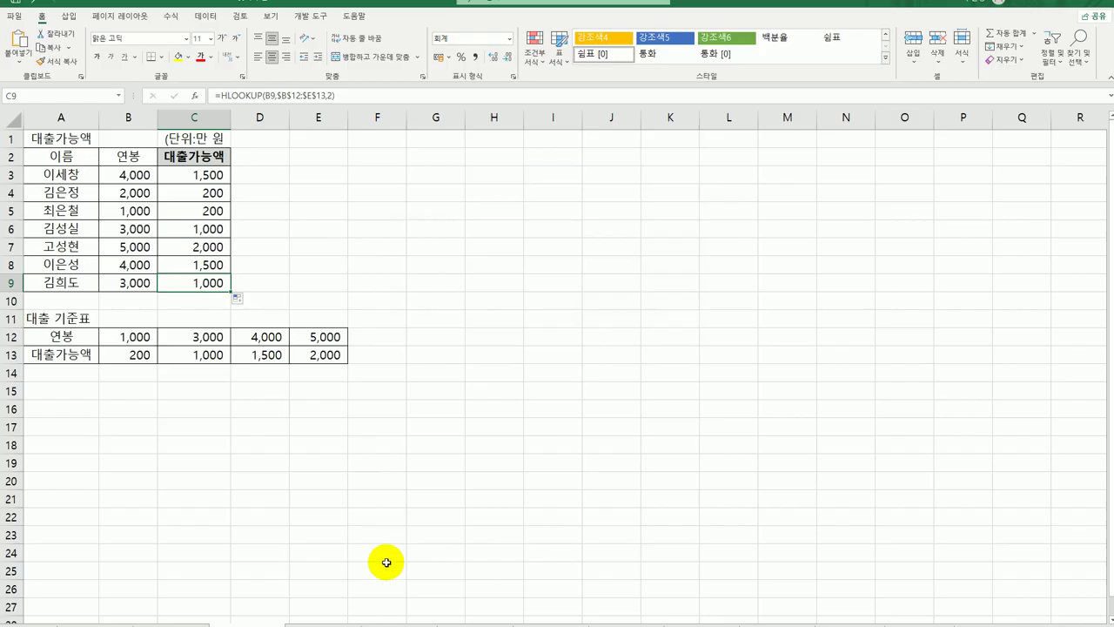
- Switch to the next worksheet with the 가전 제품 판매 현황 table and review its 제품코드 column and the 제품별 단가표
{"action": "key", "text": "ctrl+Home"}
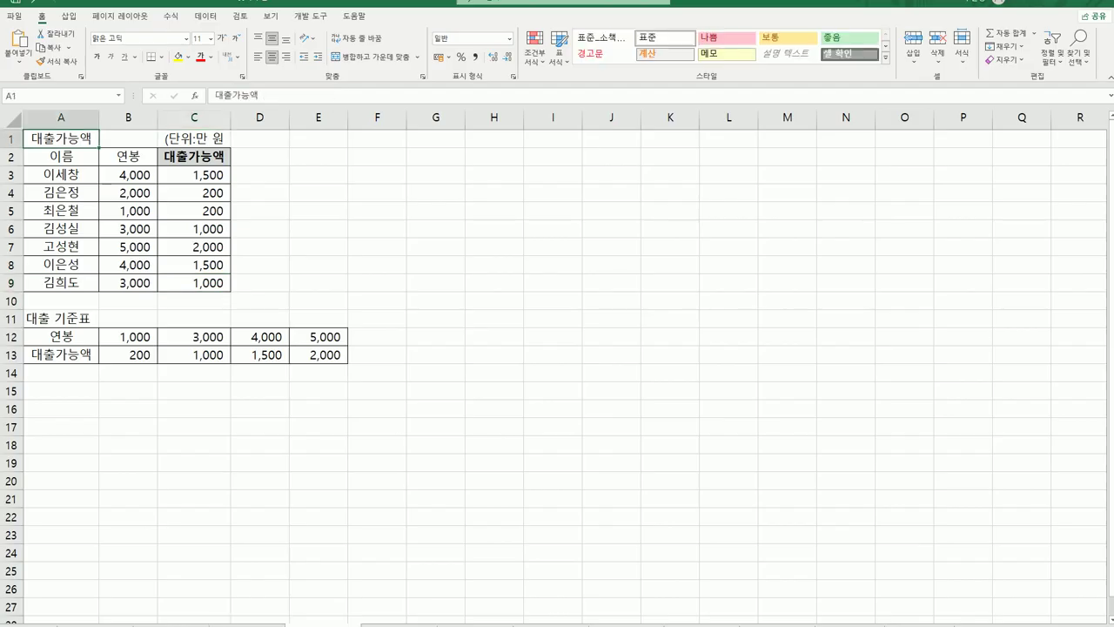
{"action": "key", "text": "ctrl+Page_Down"}
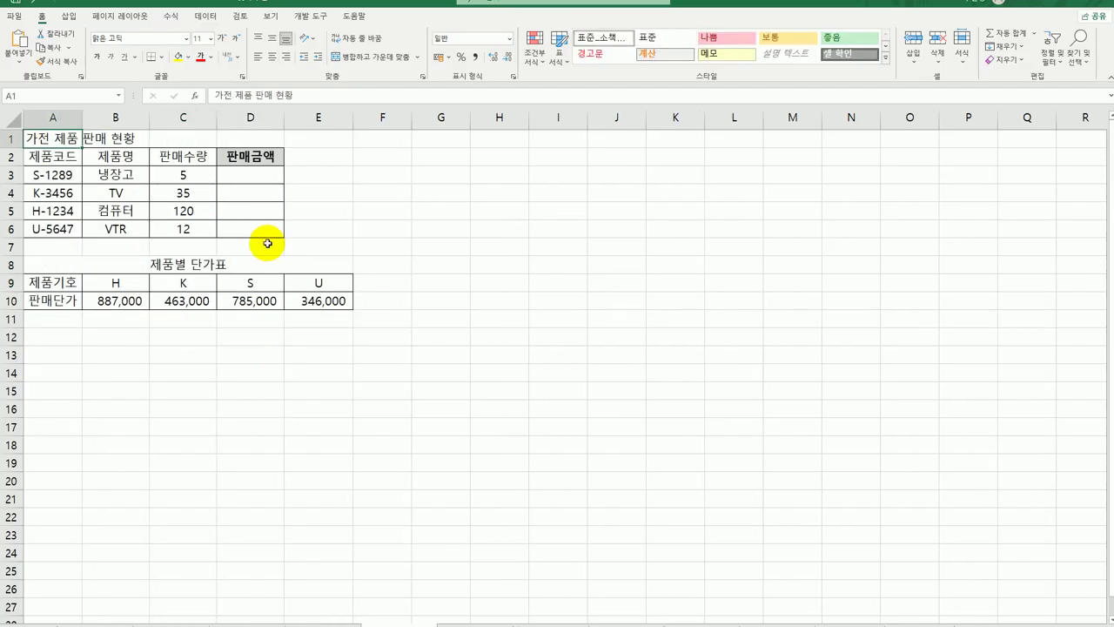
{"action": "left_click", "coordinate": [266, 173]}
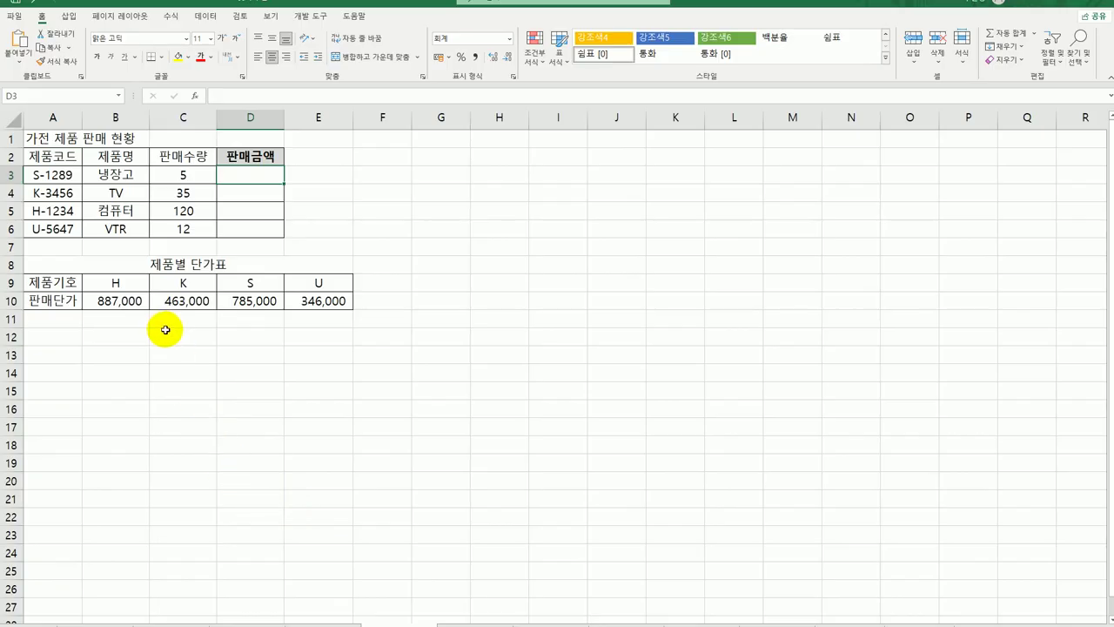
{"action": "left_click_drag", "start_coordinate": [54, 171], "coordinate": [48, 233]}
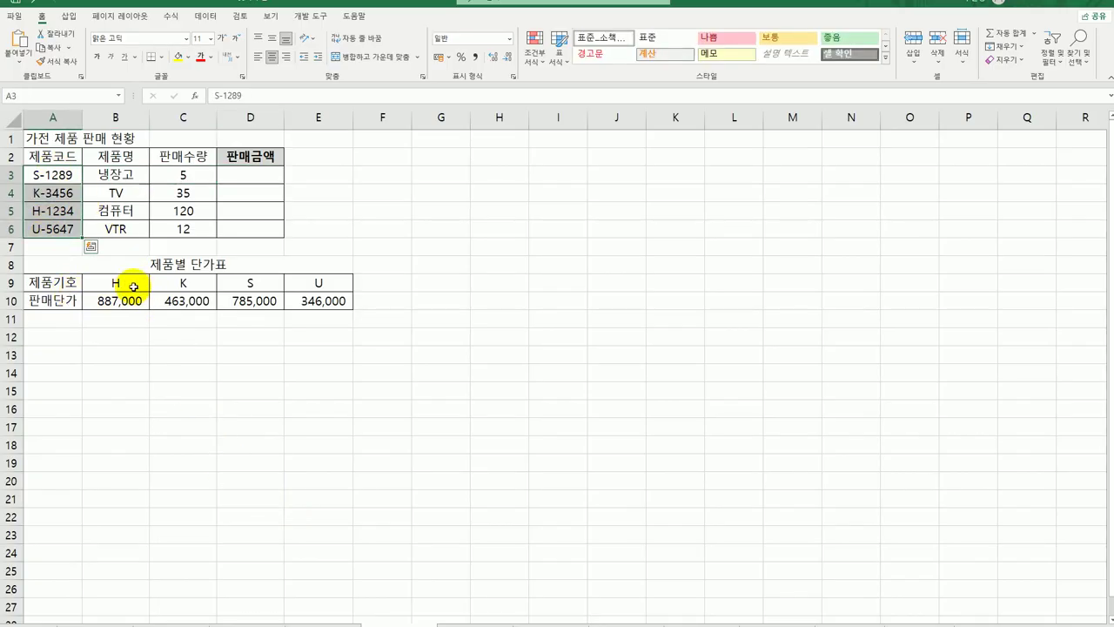
{"action": "left_click_drag", "start_coordinate": [131, 283], "coordinate": [319, 301]}
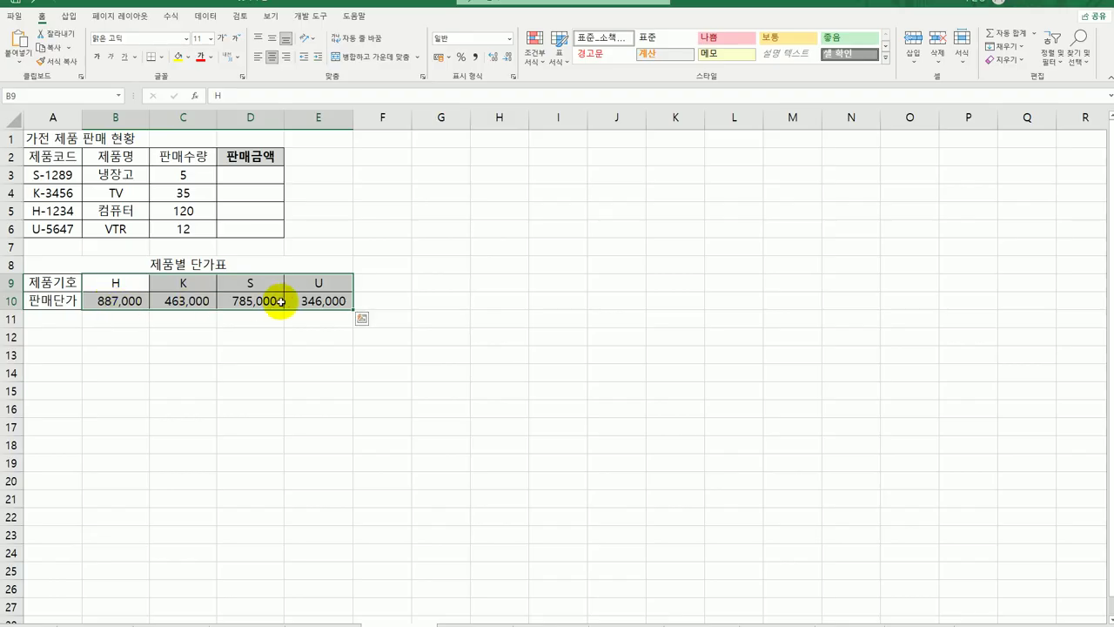
- Extract the first character of each 제품코드 with =LEFT(A3,1) in D3 and fill it down through D6
{"action": "left_click", "coordinate": [249, 175]}
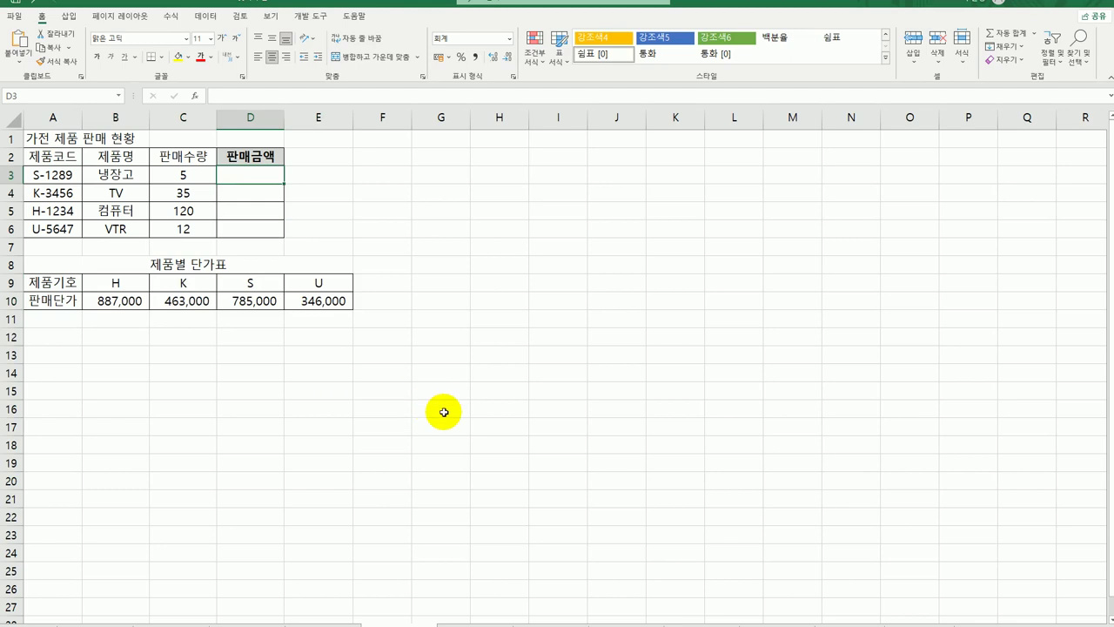
{"action": "type", "text": "=le"}
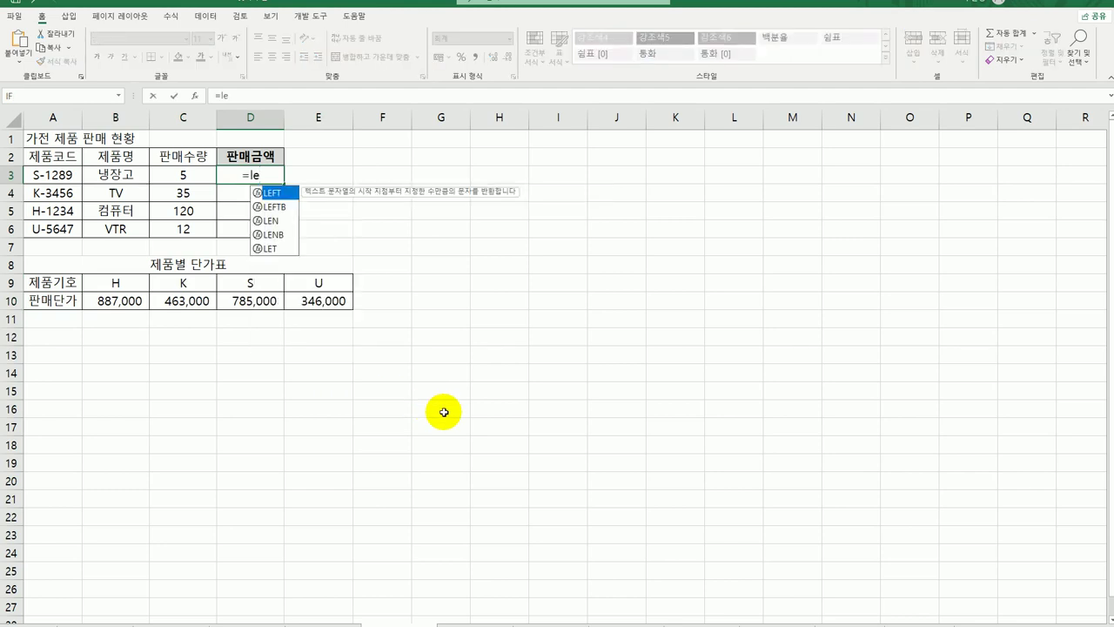
{"action": "key", "text": "Tab"}
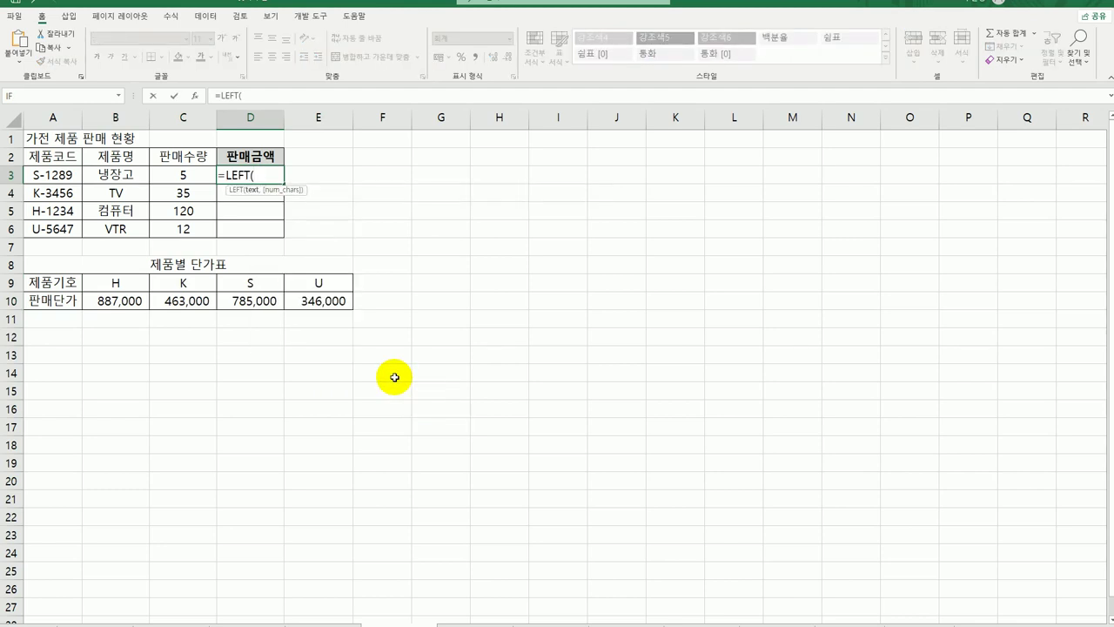
{"action": "left_click", "coordinate": [54, 175]}
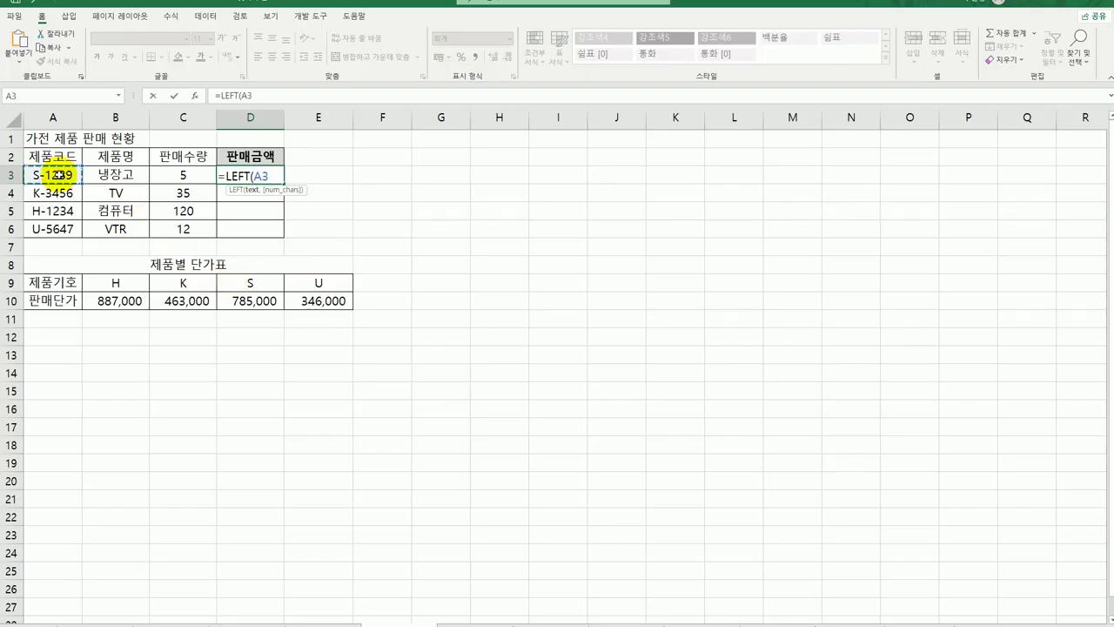
{"action": "type", "text": ","}
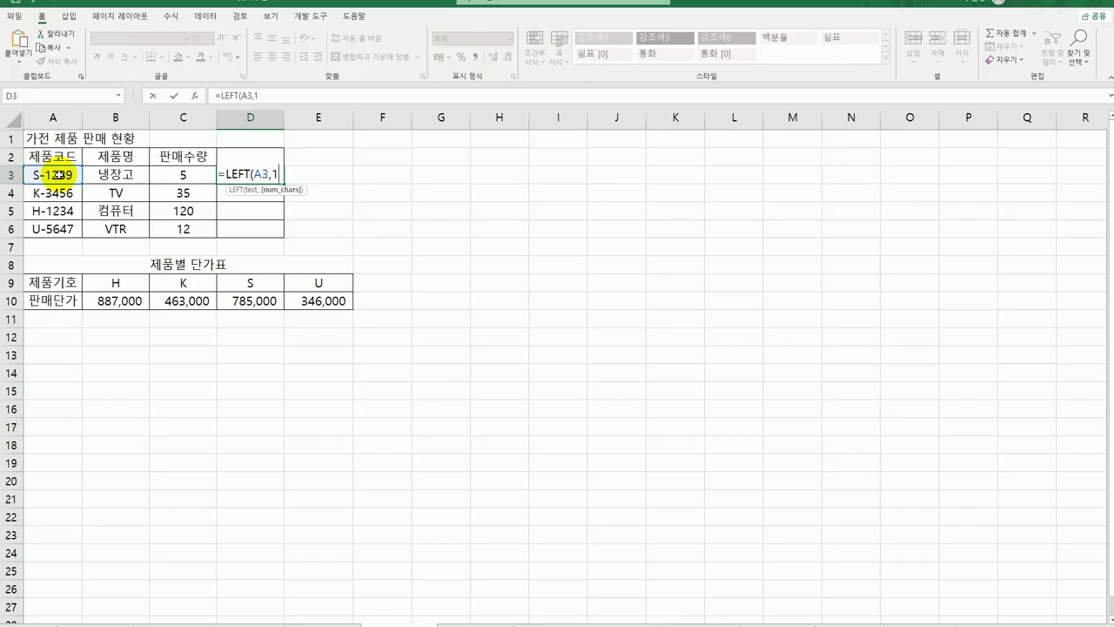
{"action": "type", "text": "1"}
{"action": "key", "text": "Return"}
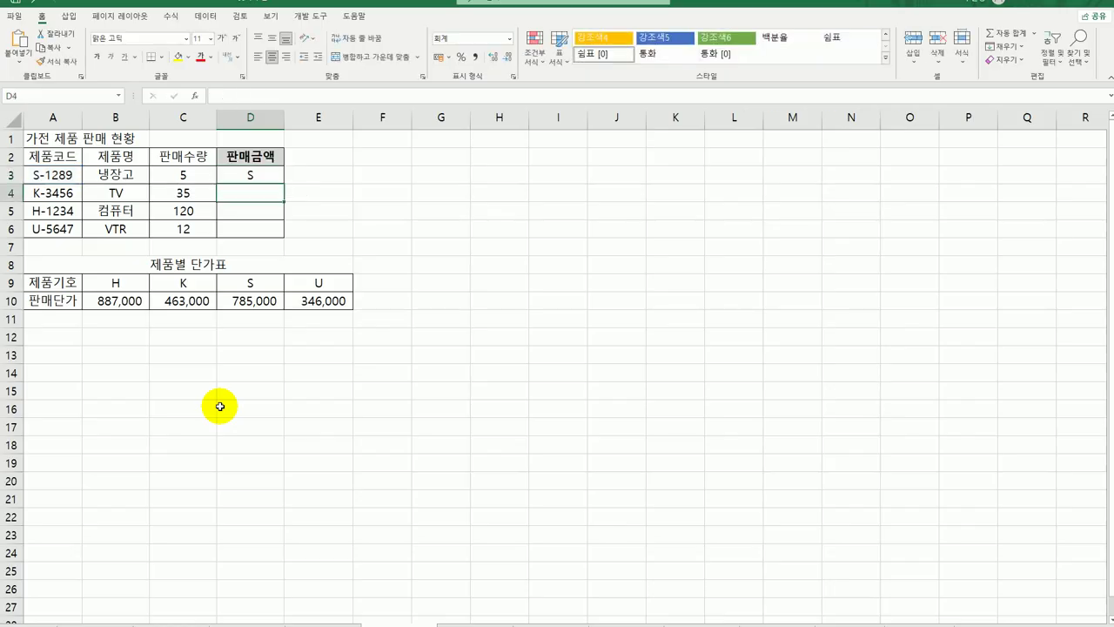
{"action": "left_click", "coordinate": [253, 173]}
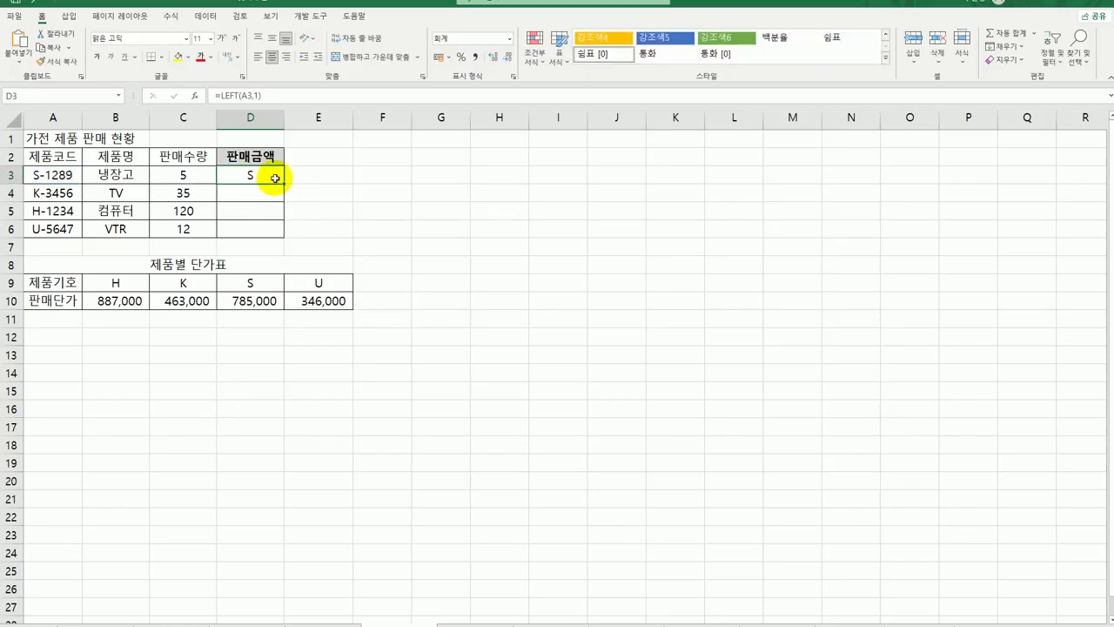
{"action": "left_click_drag", "start_coordinate": [282, 185], "coordinate": [274, 234]}
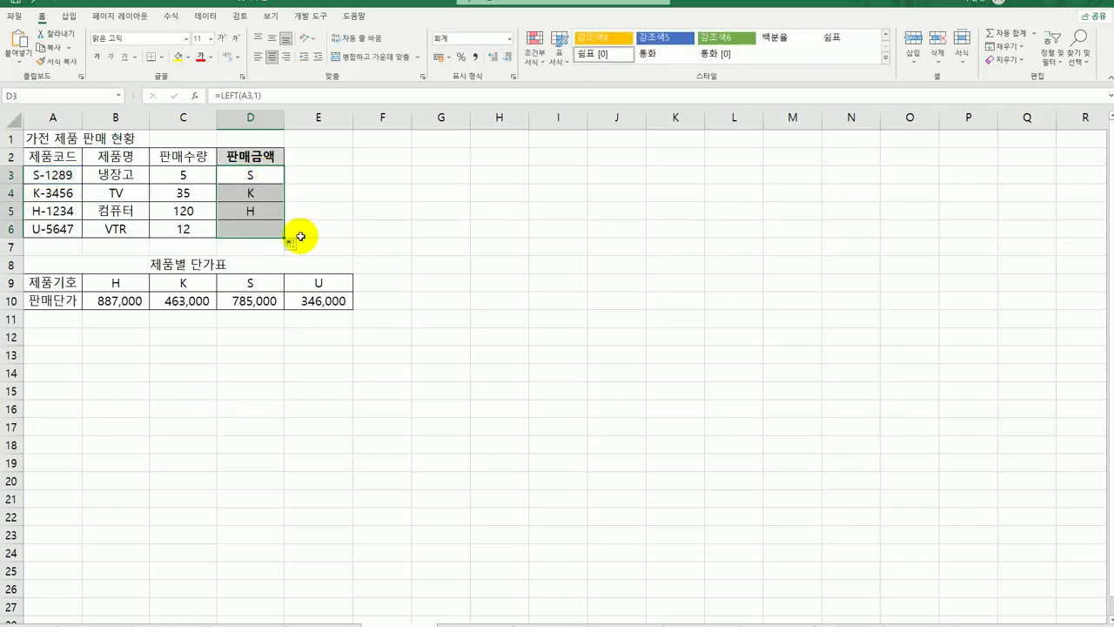
- Wrap the LEFT(A3,1) formula in D3 in HLOOKUP as its lookup value and open the HLOOKUP function arguments
{"action": "double_click", "coordinate": [261, 174]}
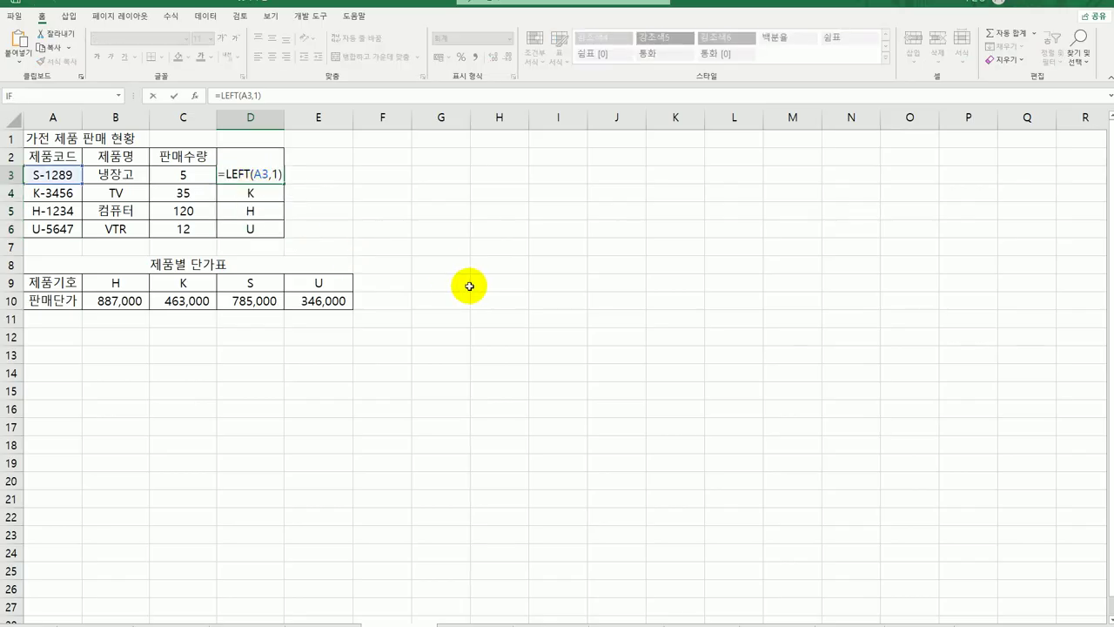
{"action": "type", "text": "HLOOKUP("}
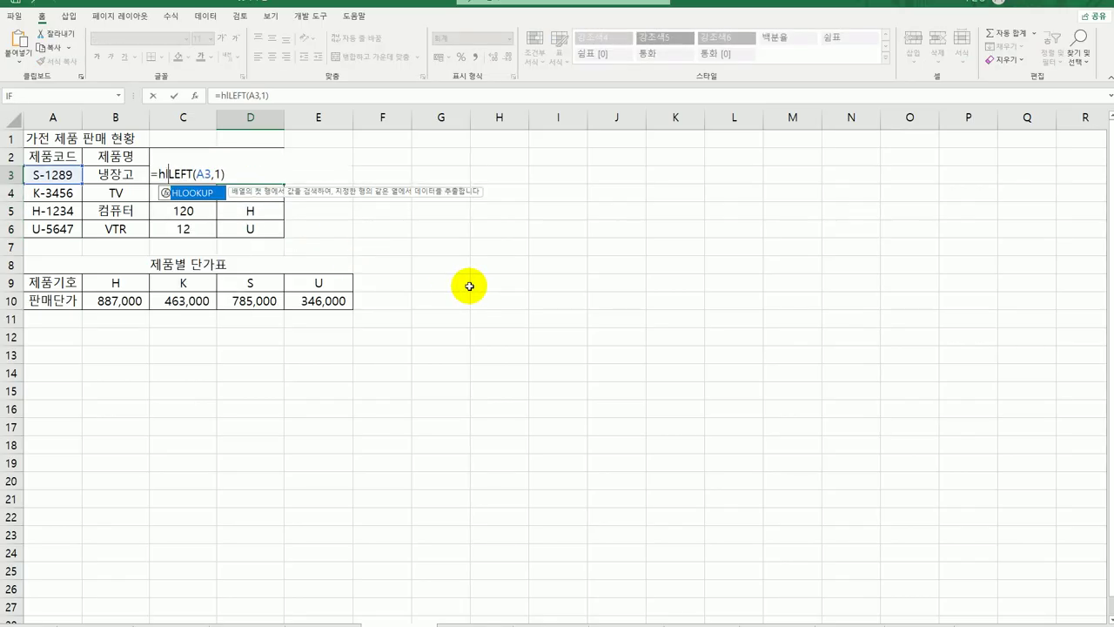
{"action": "left_click", "coordinate": [182, 174]}
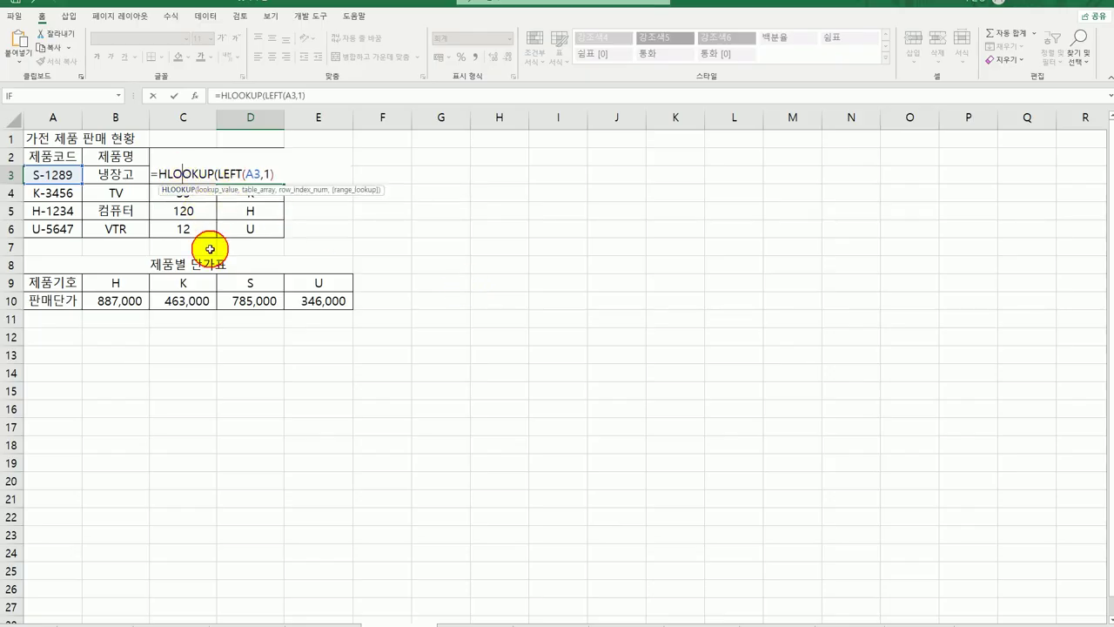
{"action": "left_click", "coordinate": [195, 96]}
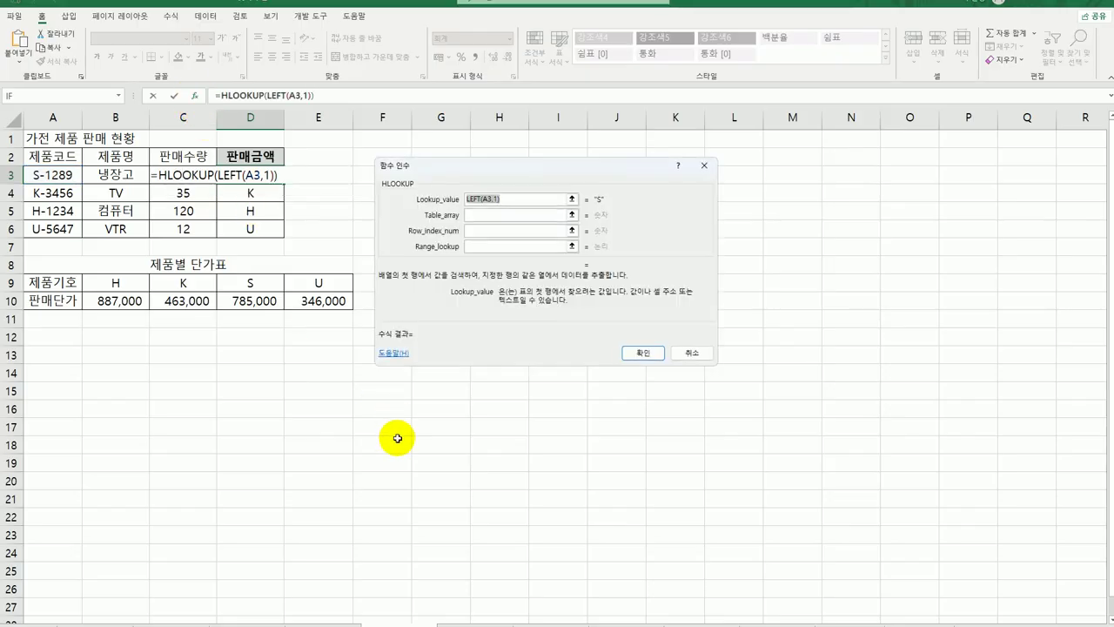
- Set the HLOOKUP table array to the absolute range $B$9:$E$10 of the 제품별 단가표 and the row index number to 2
{"action": "left_click", "coordinate": [478, 214]}
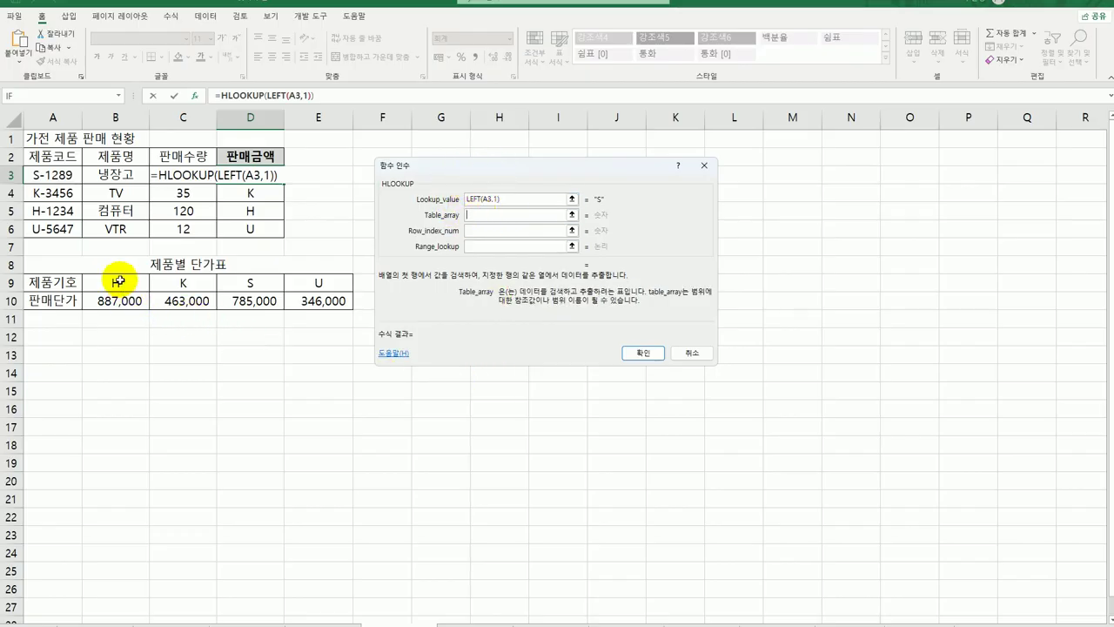
{"action": "left_click_drag", "start_coordinate": [119, 280], "coordinate": [322, 301]}
{"action": "key", "text": "F4"}
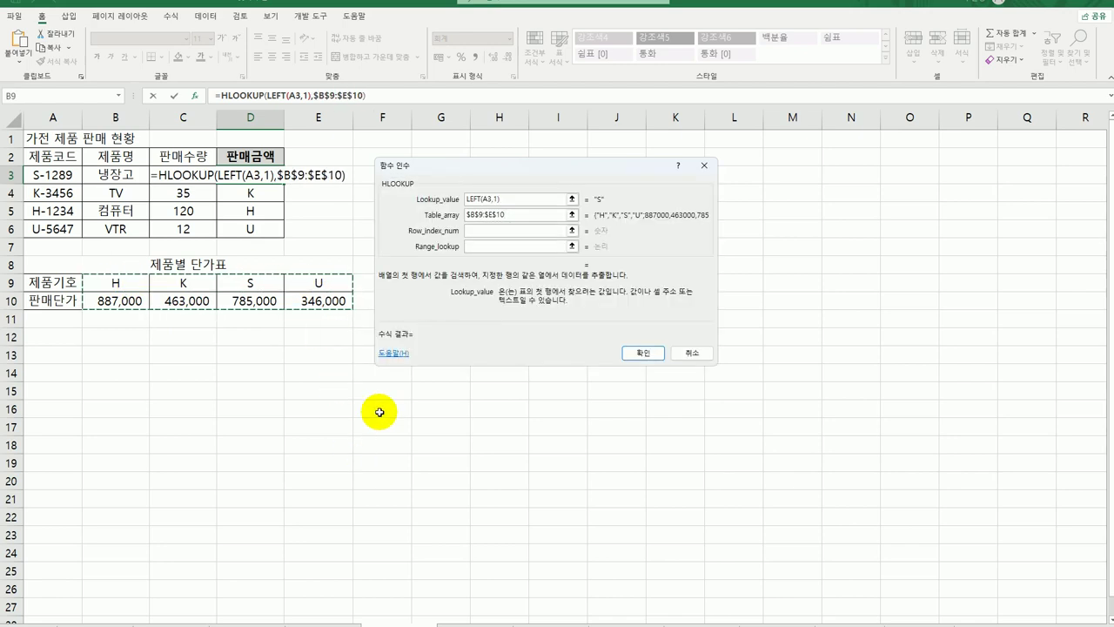
{"action": "left_click", "coordinate": [486, 231]}
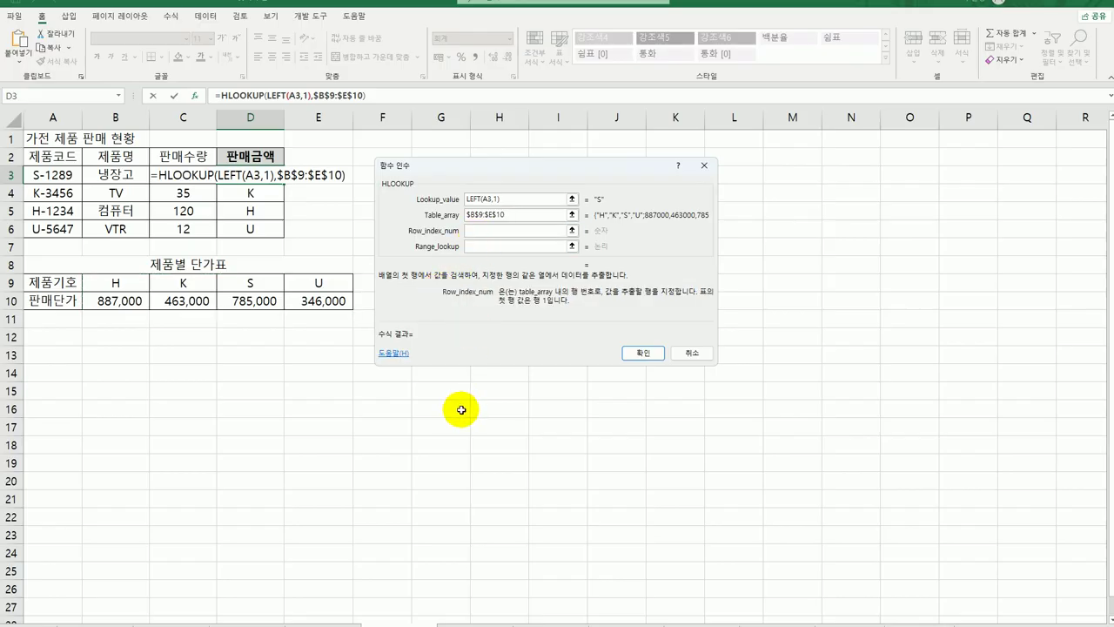
{"action": "type", "text": "2"}
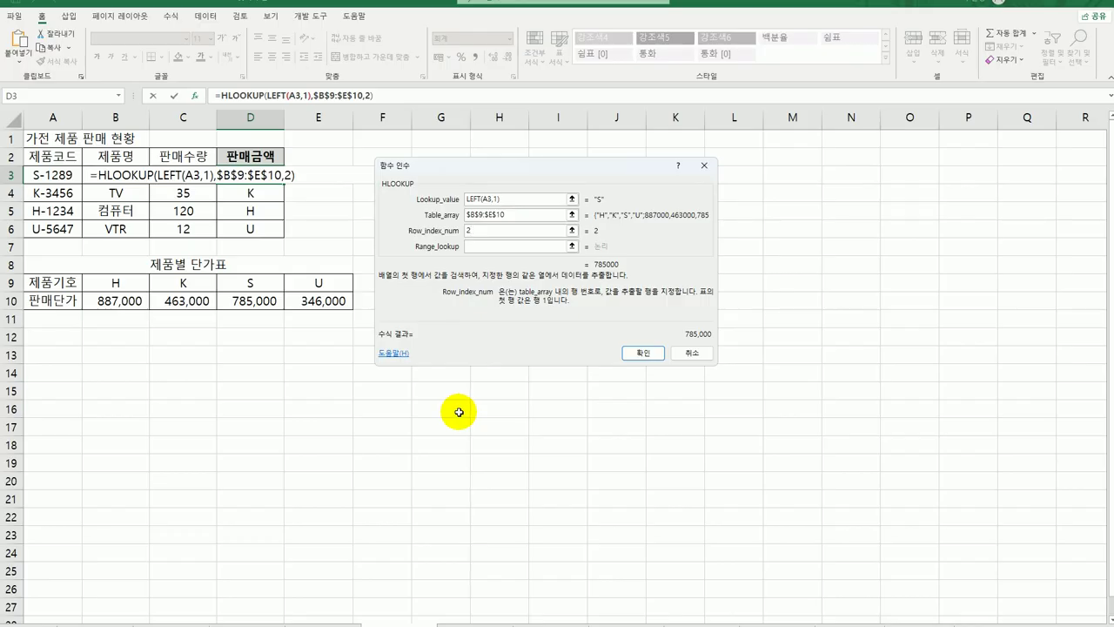
- Set the HLOOKUP range lookup to 0 for an exact match and fill the D3 formula down through D6
{"action": "left_click", "coordinate": [487, 246]}
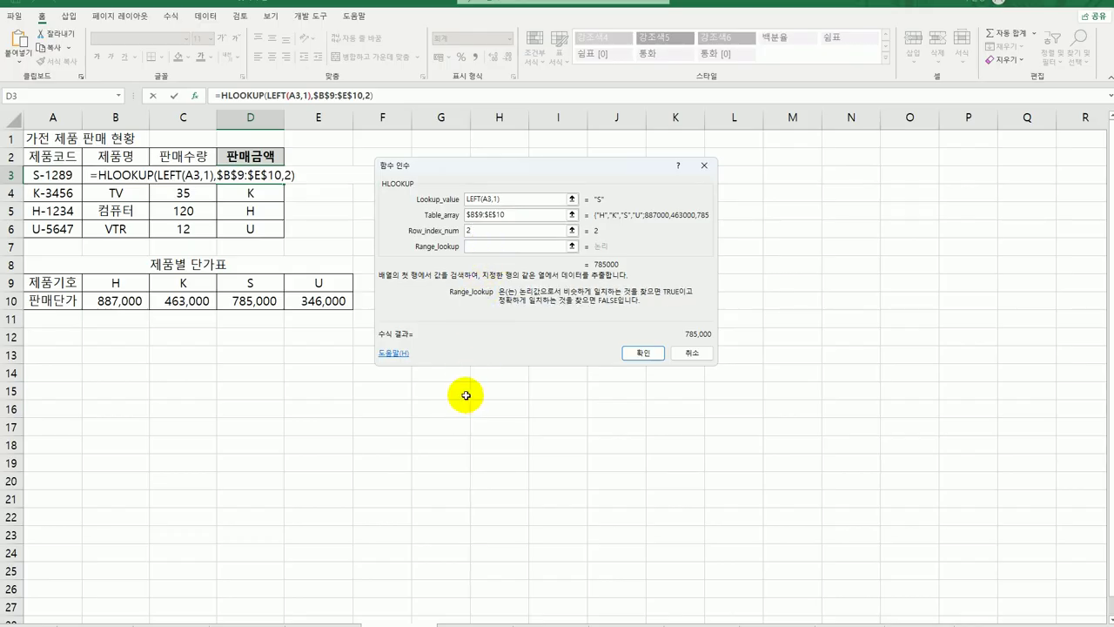
{"action": "type", "text": "0"}
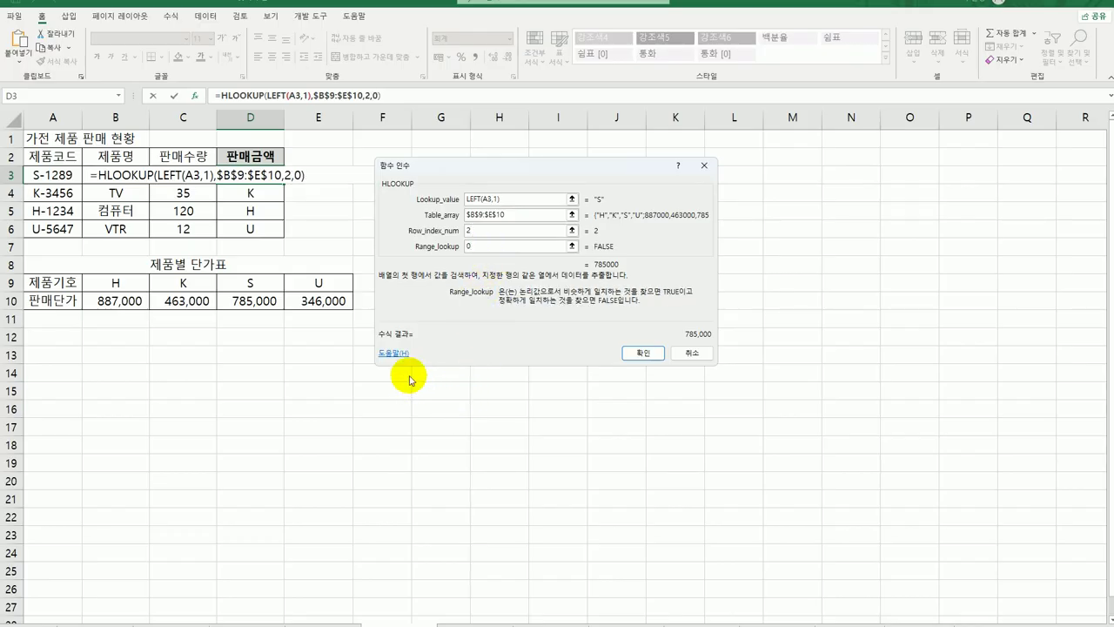
{"action": "left_click", "coordinate": [627, 354]}
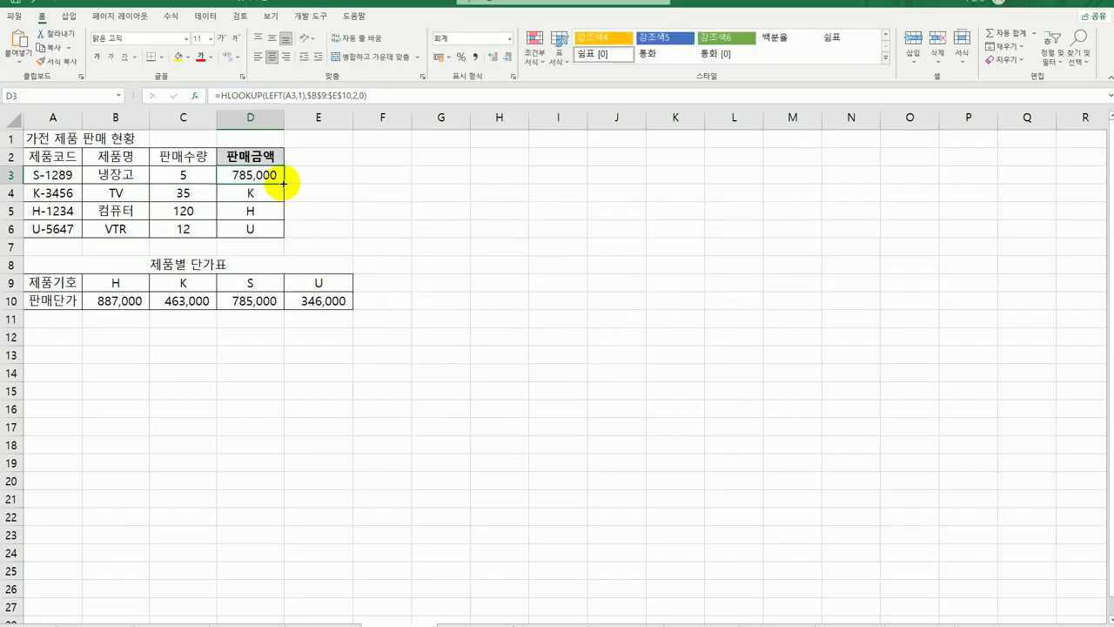
{"action": "left_click_drag", "start_coordinate": [283, 184], "coordinate": [284, 237]}
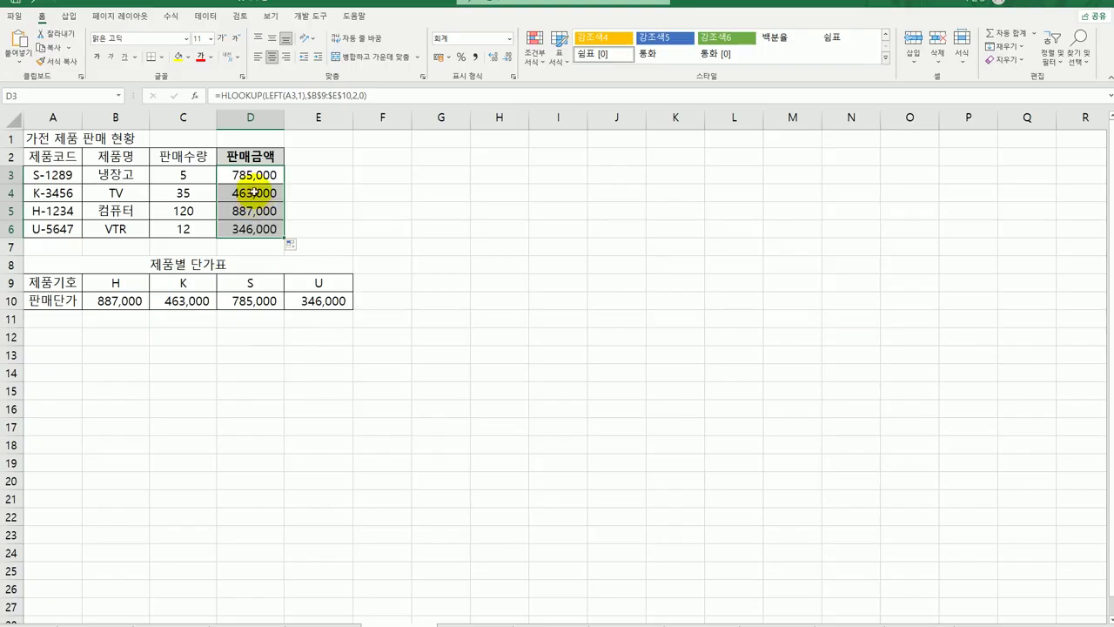
- Multiply the HLOOKUP formula in D3 by the 판매수량 in C3 and auto-fit the width of column D
{"action": "double_click", "coordinate": [277, 175]}
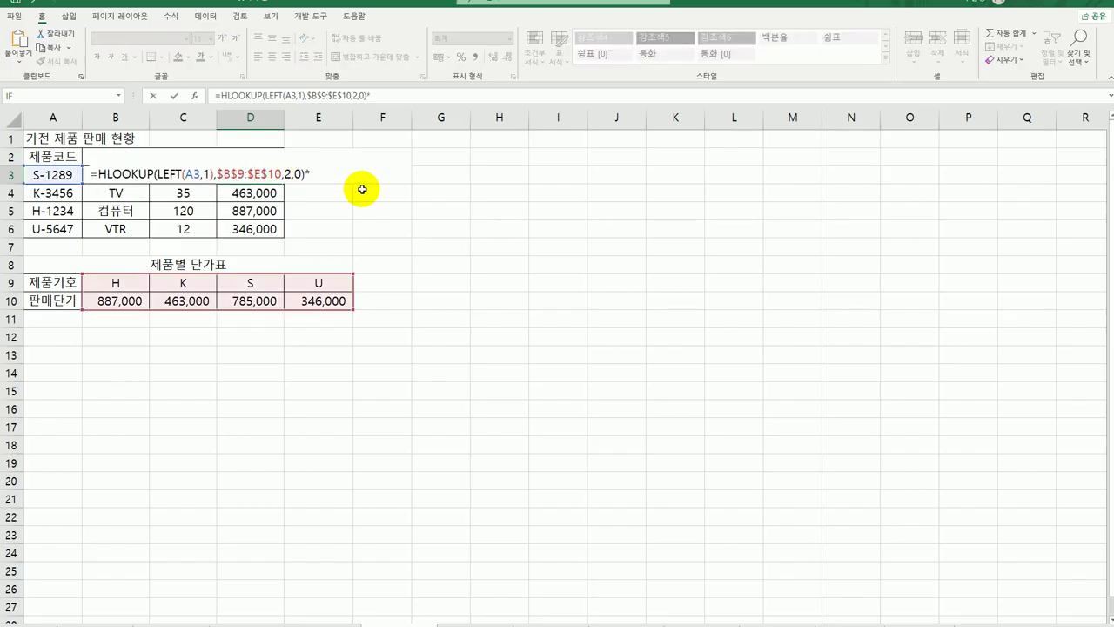
{"action": "type", "text": "*c3"}
{"action": "key", "text": "Return"}
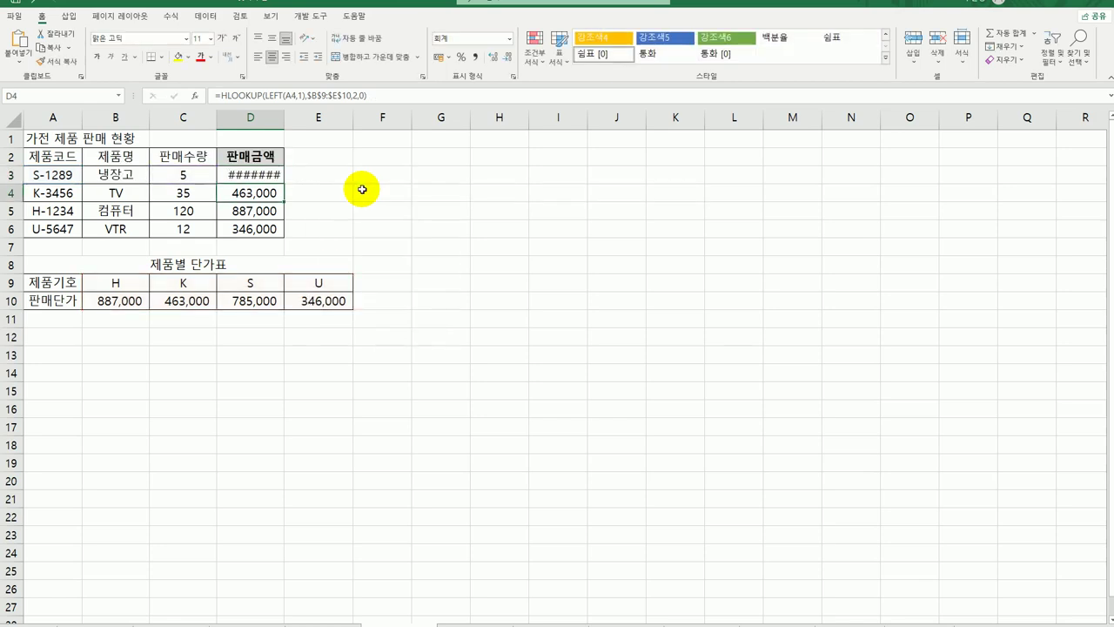
{"action": "left_click", "coordinate": [263, 177]}
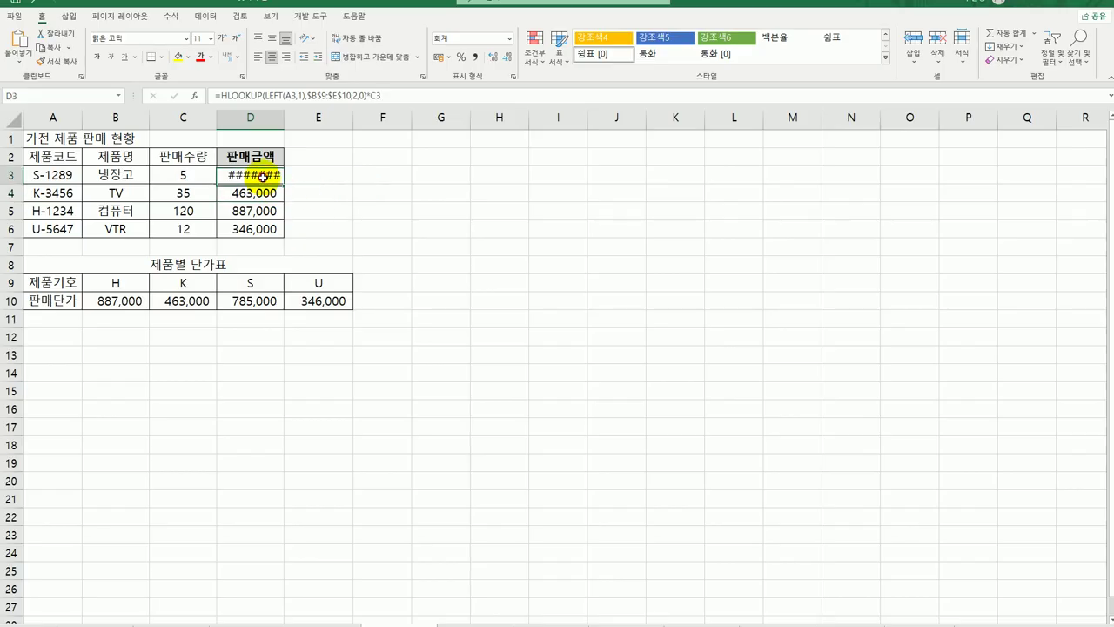
{"action": "double_click", "coordinate": [284, 117]}
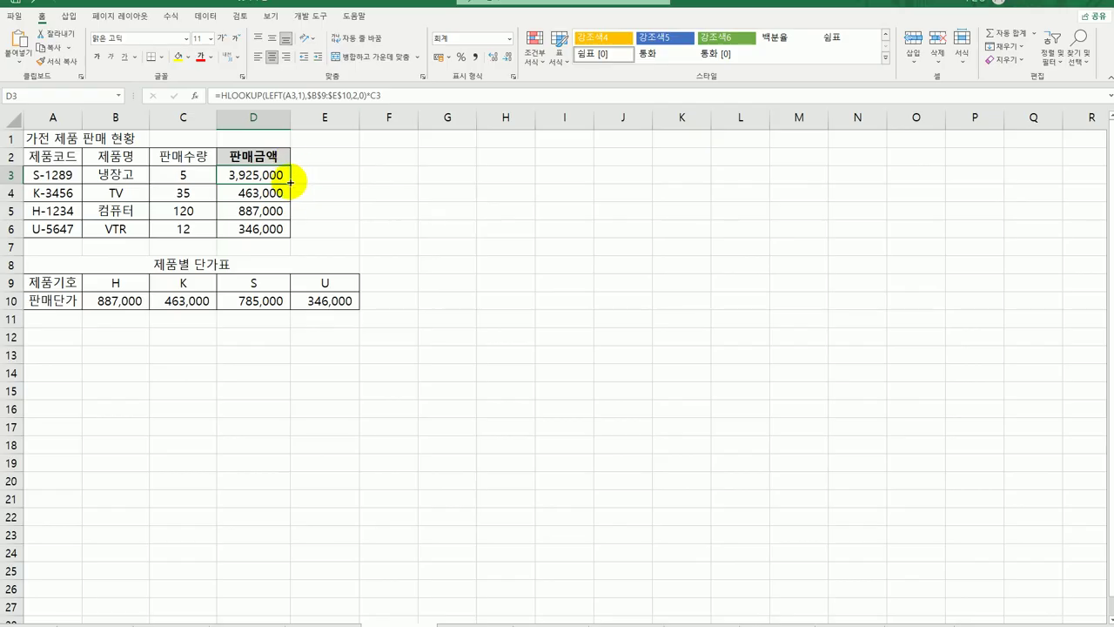
- Fill the multiplied 판매금액 formula from D3 down through D6 and auto-fit column D to the new amounts
{"action": "left_click_drag", "start_coordinate": [290, 183], "coordinate": [291, 233]}
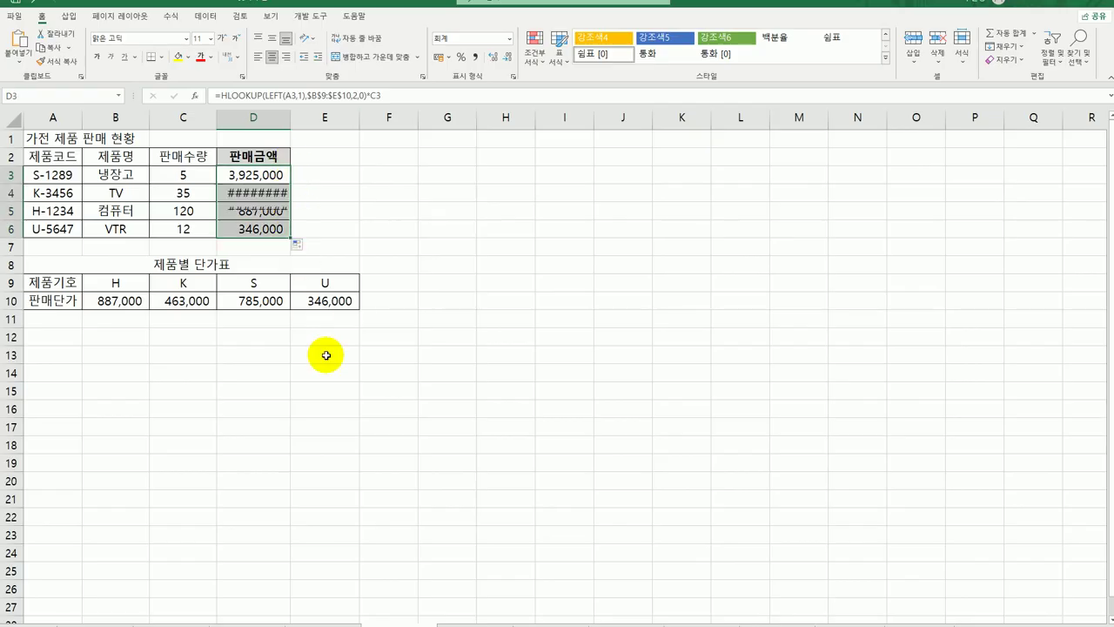
{"action": "double_click", "coordinate": [290, 119]}
{"action": "left_click", "coordinate": [430, 390]}
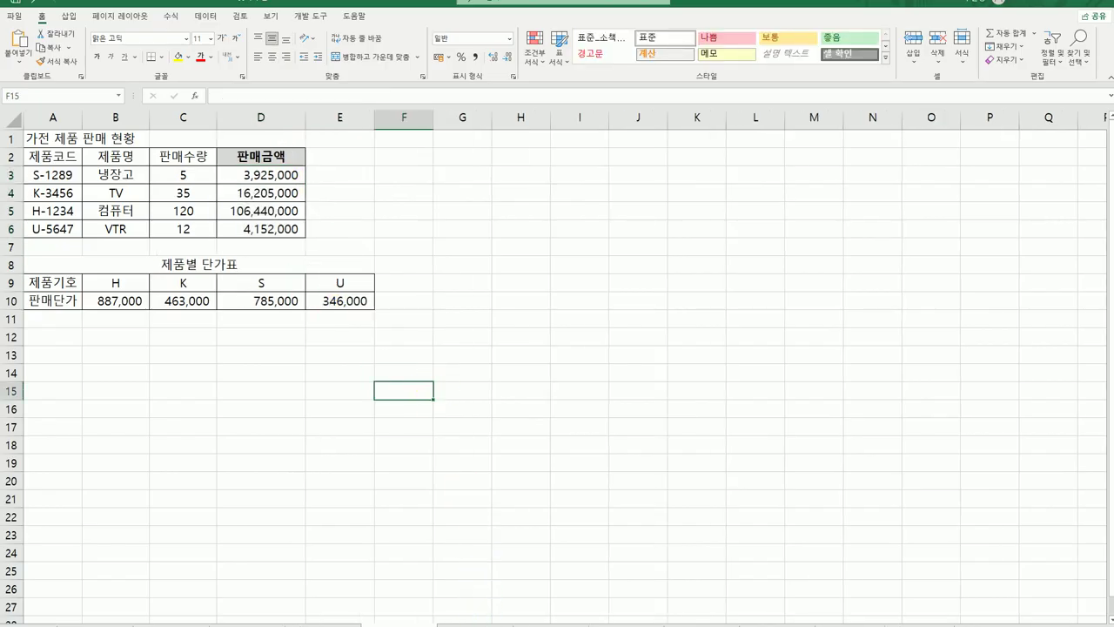
- Auto-fit column D on the next worksheet's 가전 제품 판매 현황 table and compare its 판매금액 values with the previous worksheet
{"action": "left_click", "coordinate": [473, 619]}
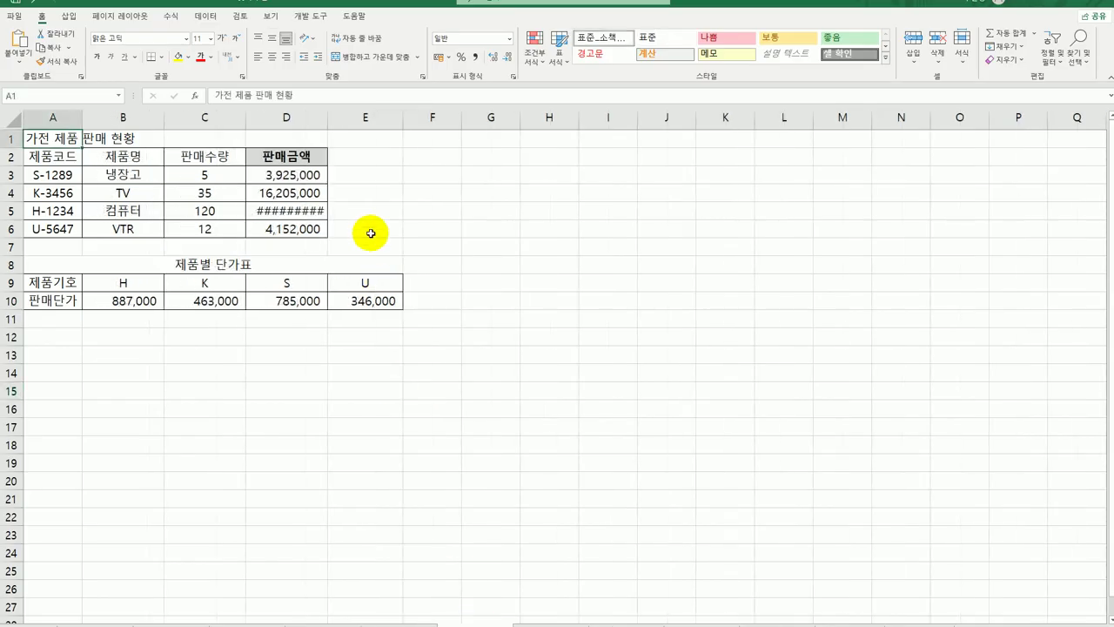
{"action": "double_click", "coordinate": [328, 119]}
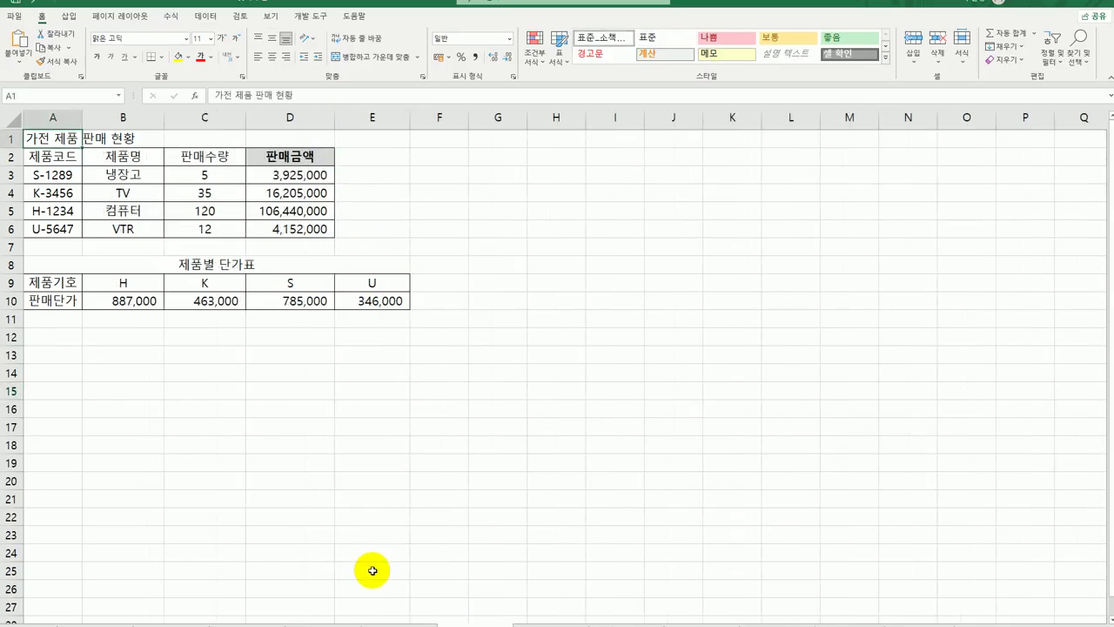
{"action": "key", "text": "ctrl+Page_Up"}
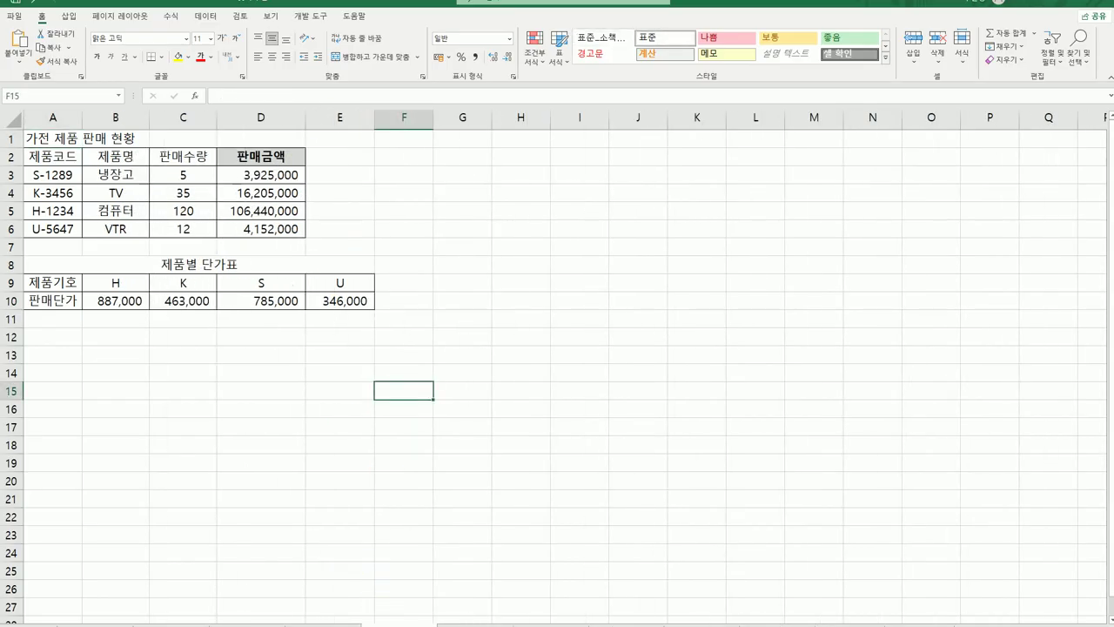
{"action": "key", "text": "ctrl+Page_Down"}
- Switch to the 입사 지원자 현황 worksheet and review the grades and scores in the 면접등급표
{"action": "left_click", "coordinate": [517, 621]}
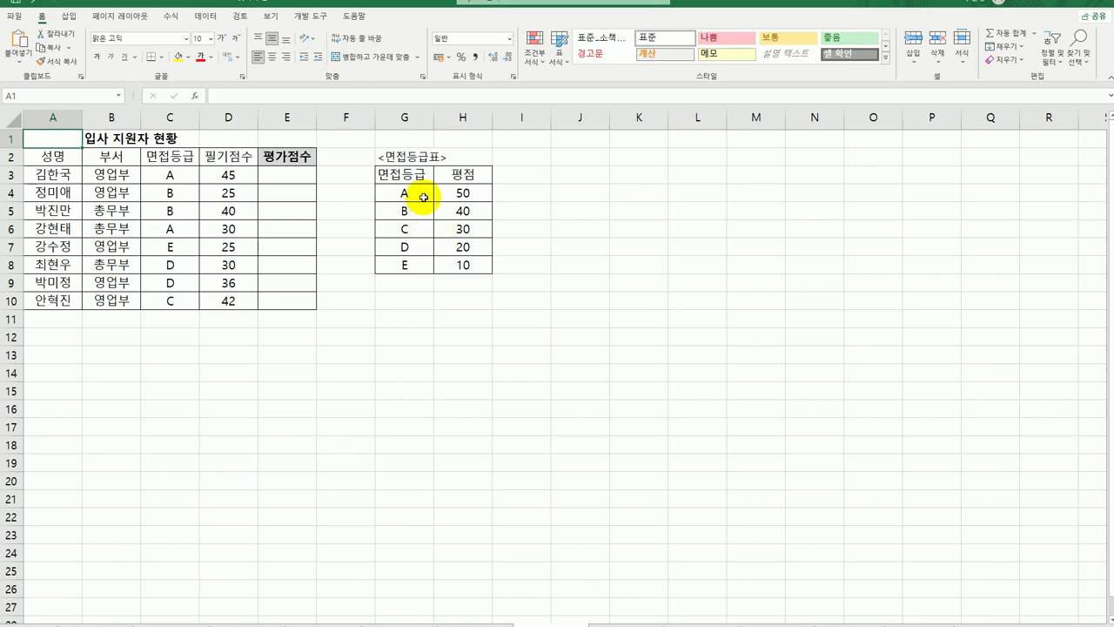
{"action": "left_click_drag", "start_coordinate": [424, 198], "coordinate": [419, 259]}
{"action": "left_click_drag", "start_coordinate": [456, 193], "coordinate": [452, 264]}
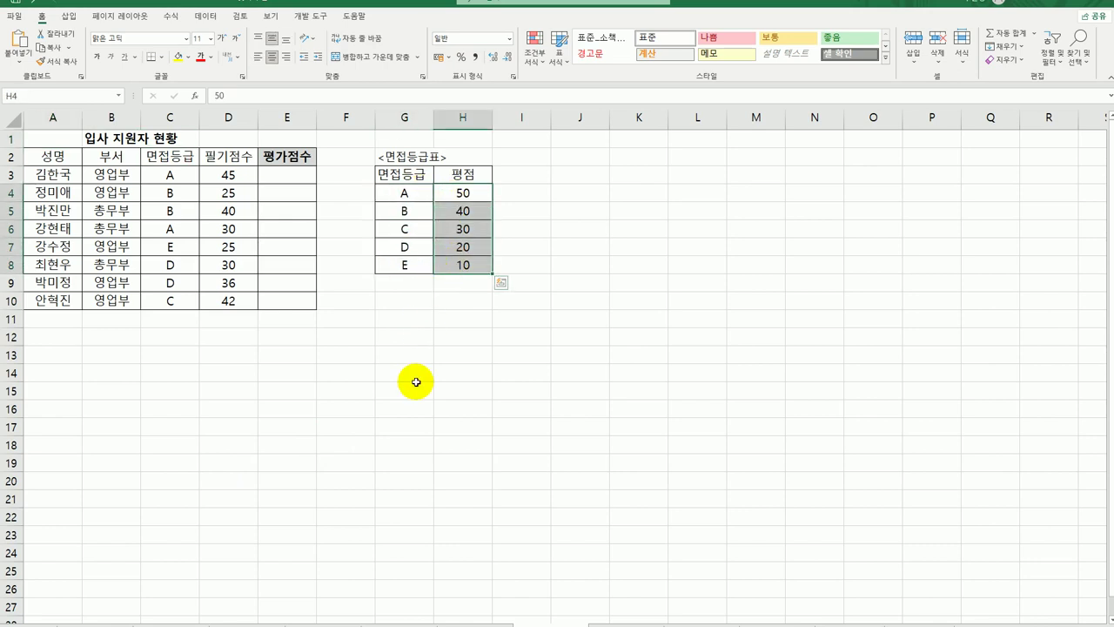
- Start a VLOOKUP formula in E3 under 평가점수, open its function arguments and set the lookup value to C3
{"action": "left_click", "coordinate": [292, 175]}
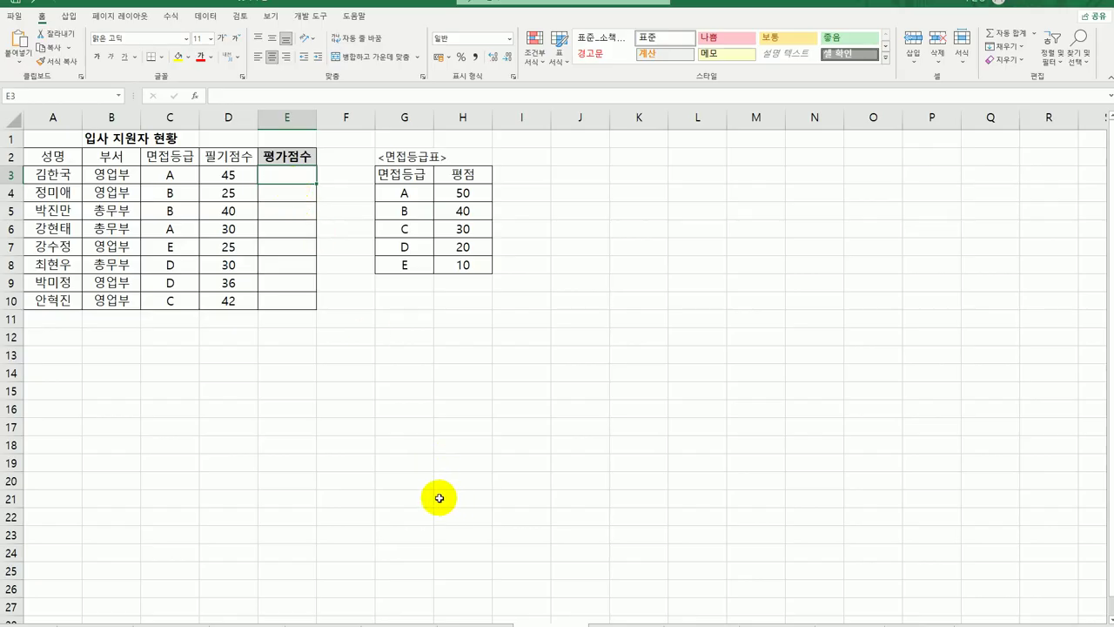
{"action": "type", "text": "=vl"}
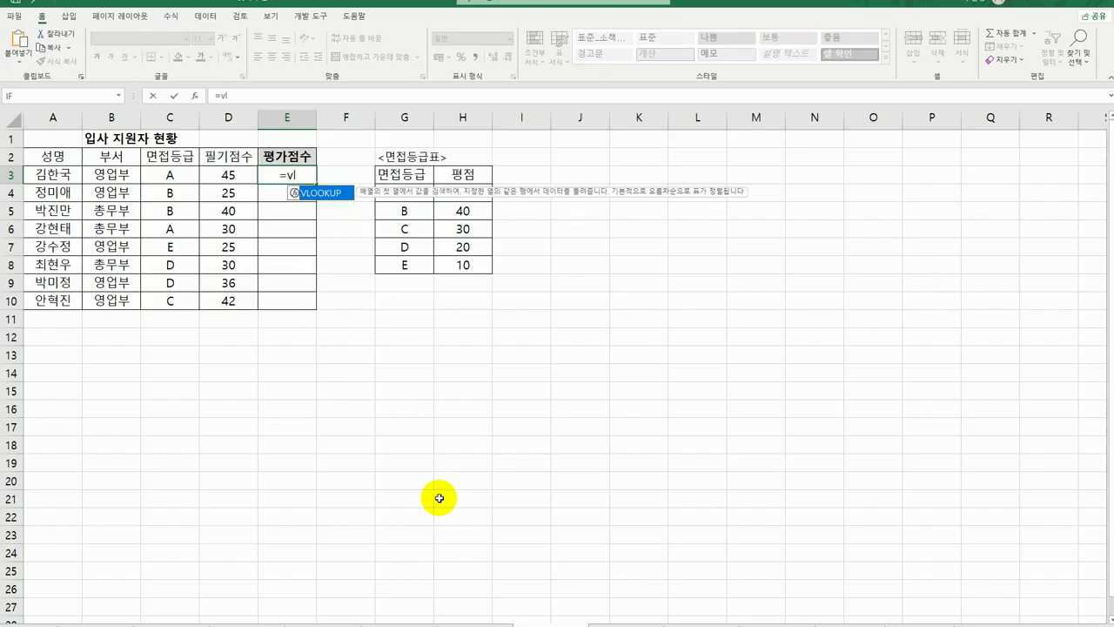
{"action": "key", "text": "Tab"}
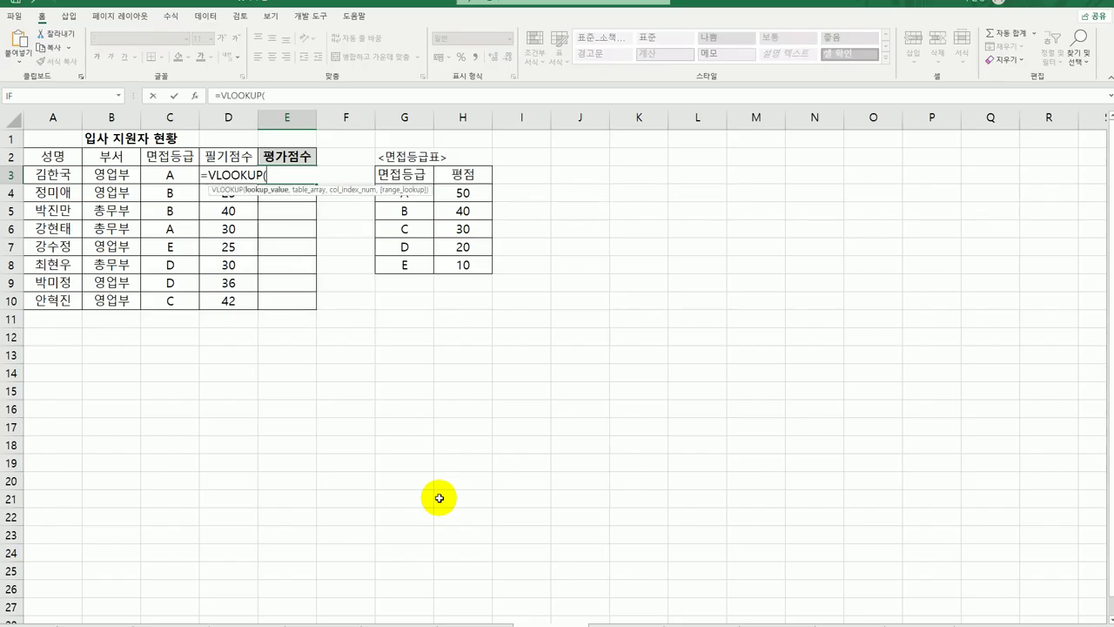
{"action": "left_click", "coordinate": [201, 96]}
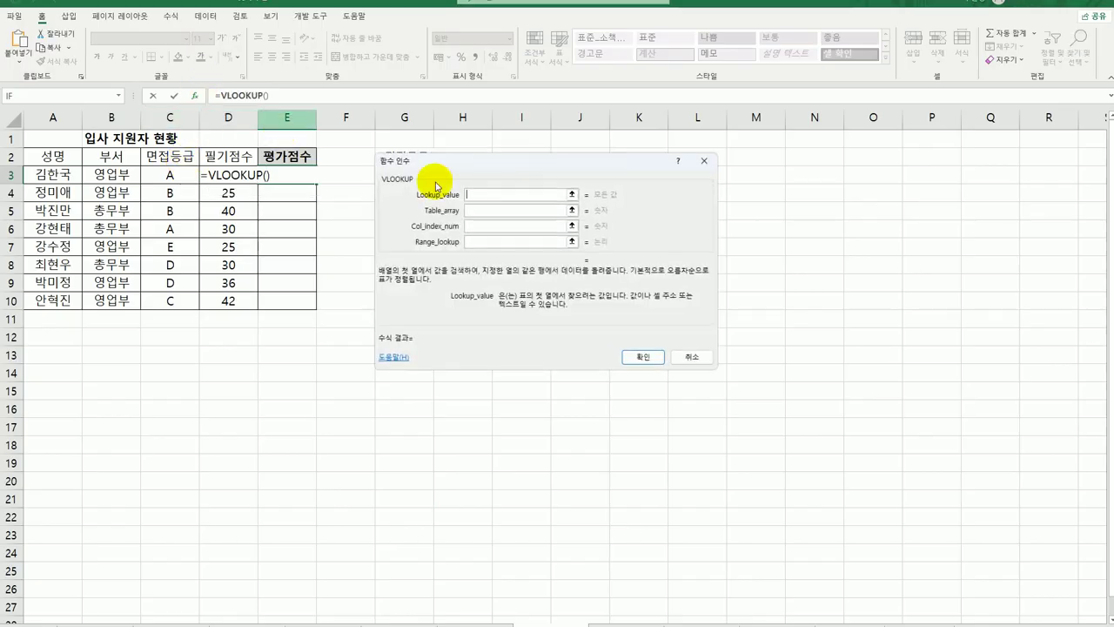
{"action": "left_click_drag", "start_coordinate": [510, 169], "coordinate": [418, 319]}
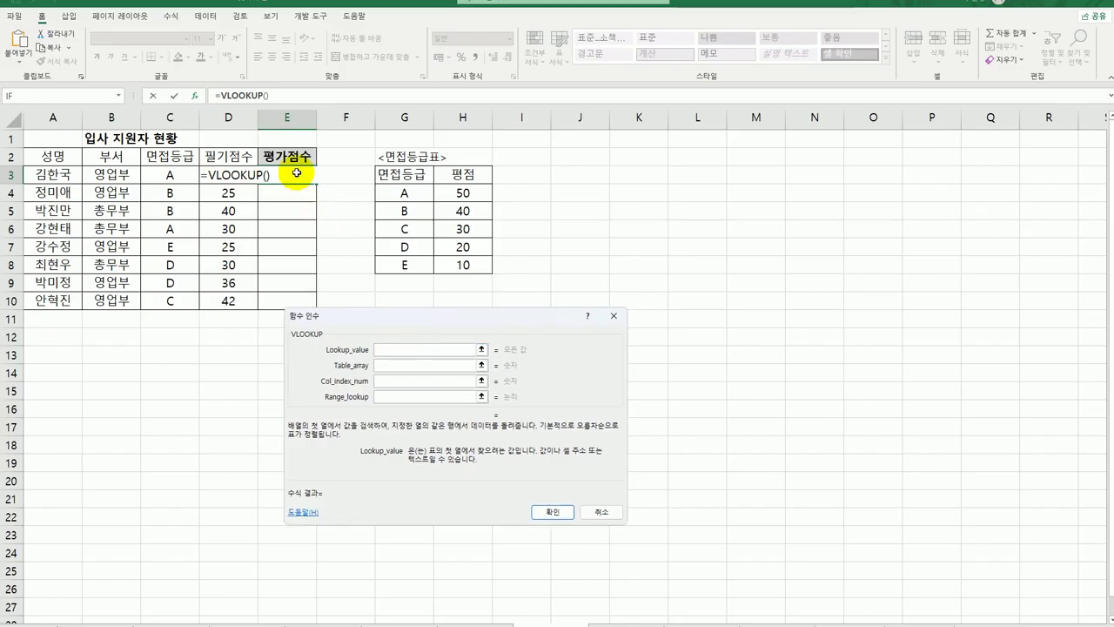
{"action": "left_click", "coordinate": [167, 175]}
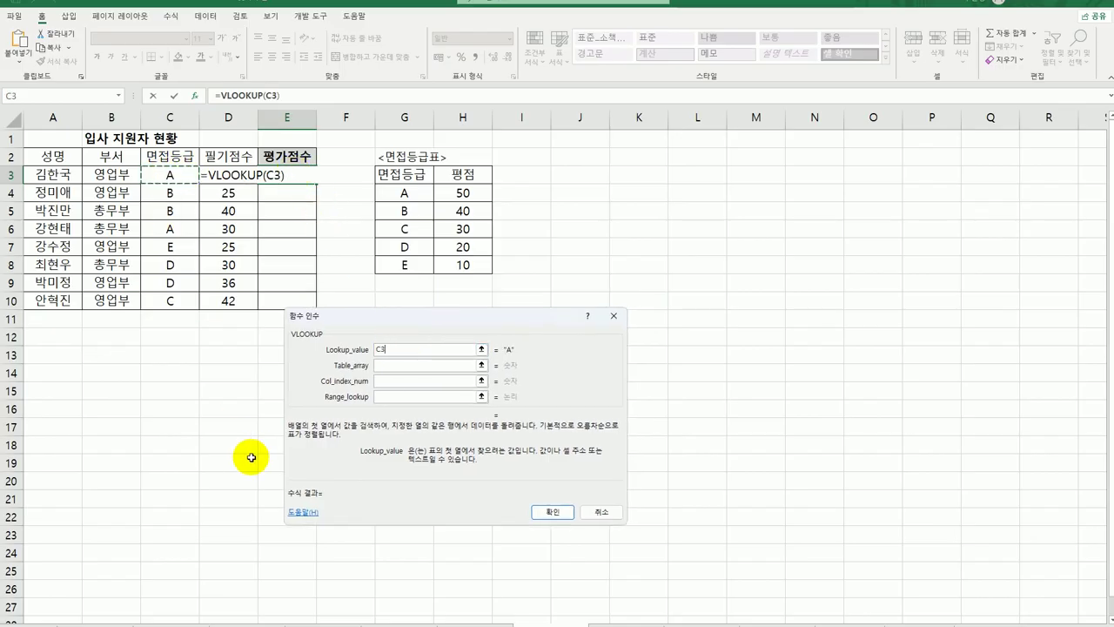
- Set the VLOOKUP table array to the absolute range $G$4:$H$8 of the 면접등급표 and the column index number to 2
{"action": "left_click", "coordinate": [391, 368]}
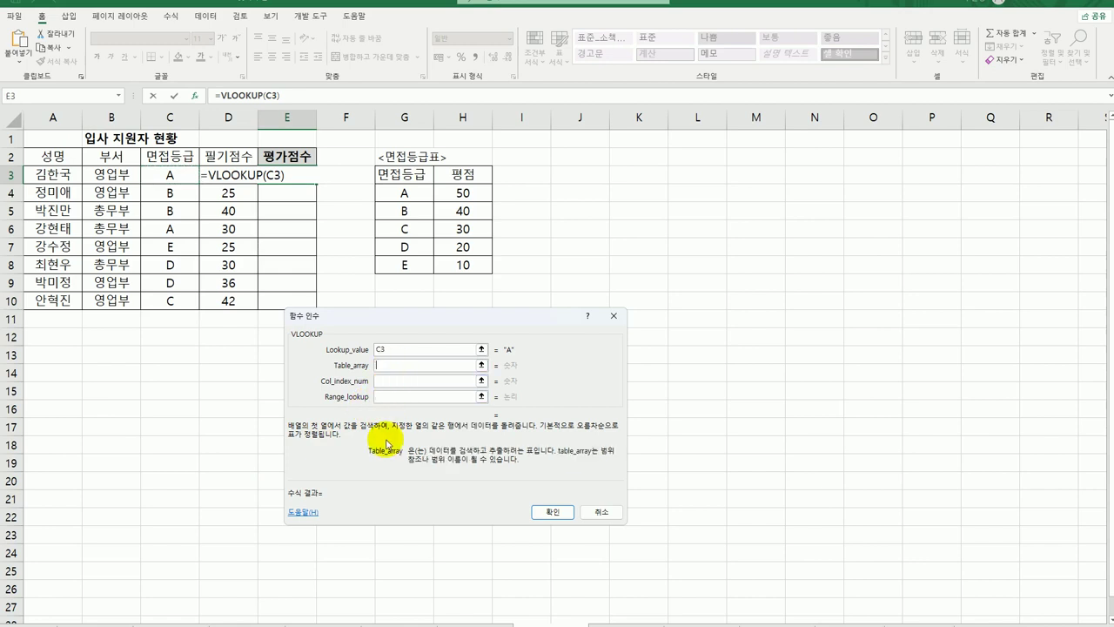
{"action": "left_click_drag", "start_coordinate": [423, 194], "coordinate": [462, 264]}
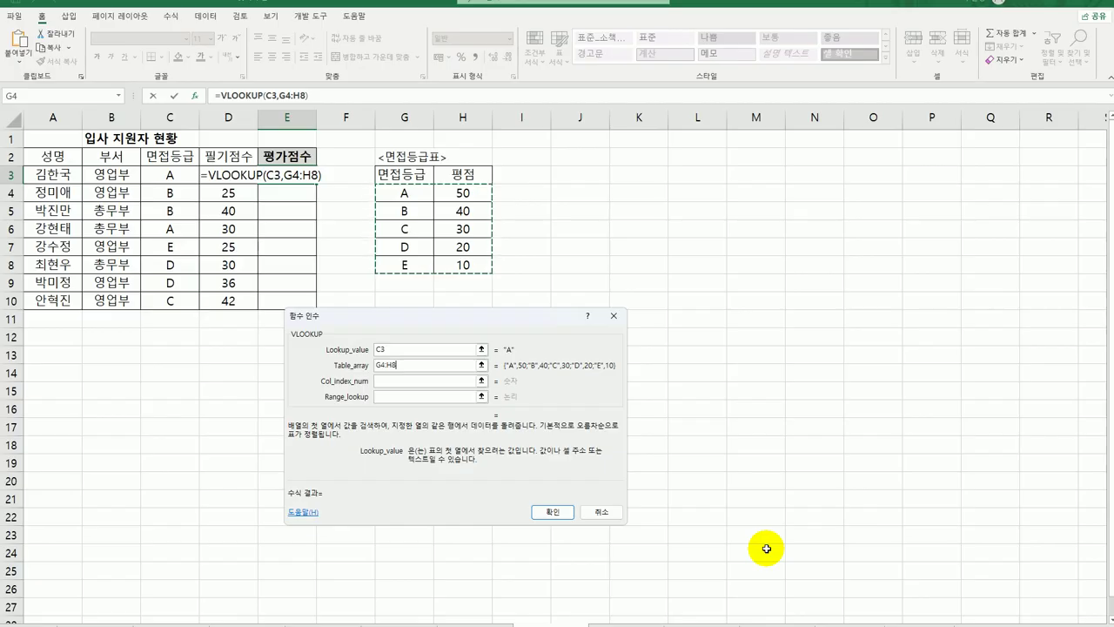
{"action": "key", "text": "F4"}
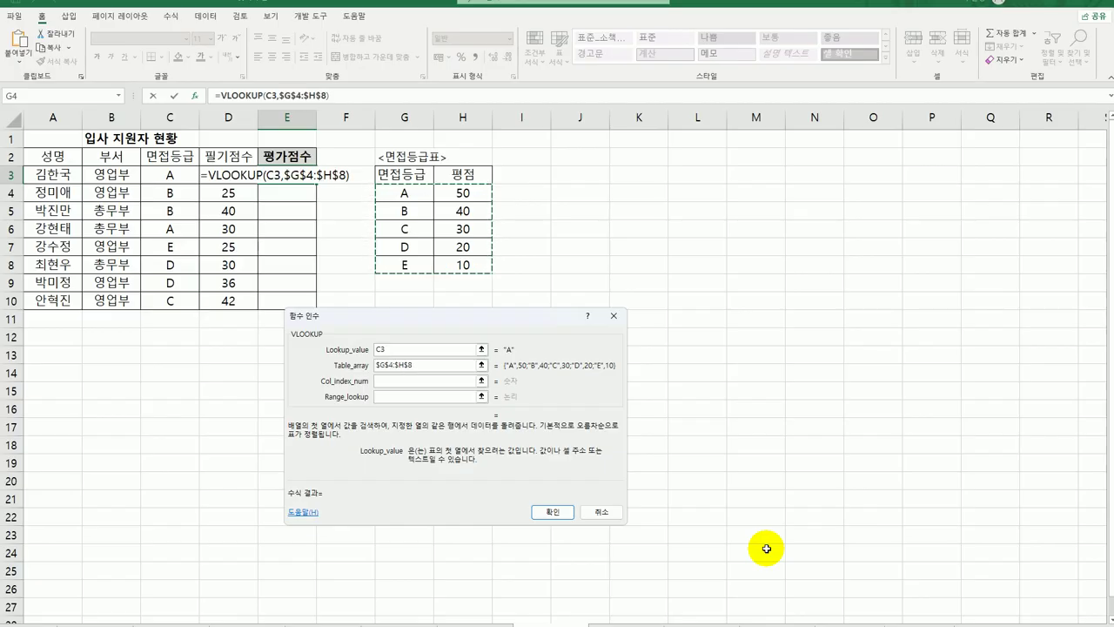
{"action": "left_click", "coordinate": [381, 381]}
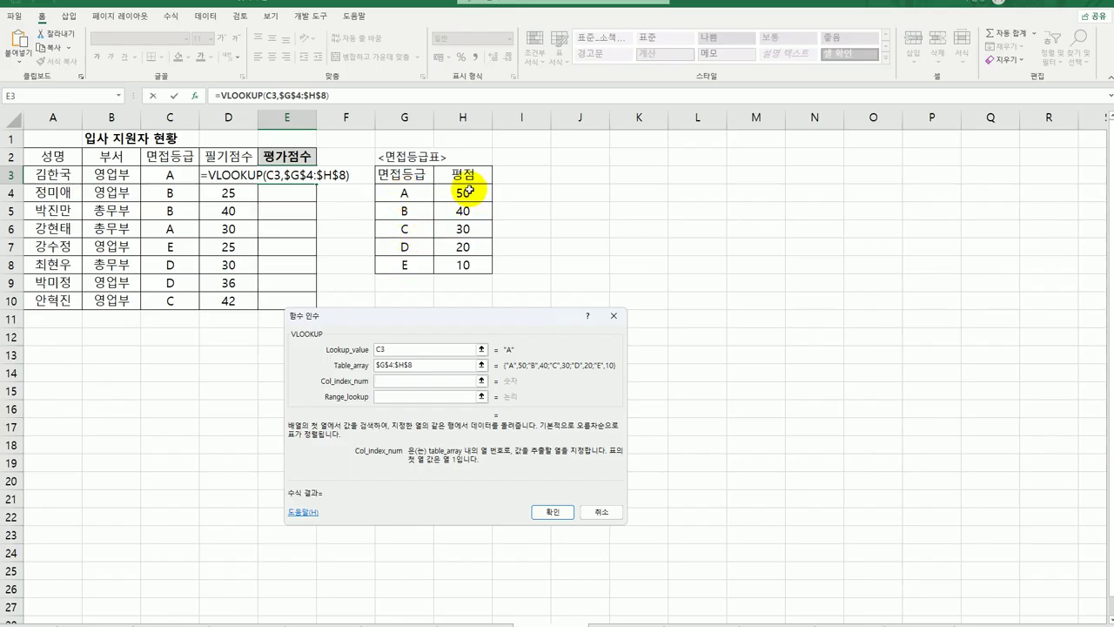
{"action": "type", "text": "2"}
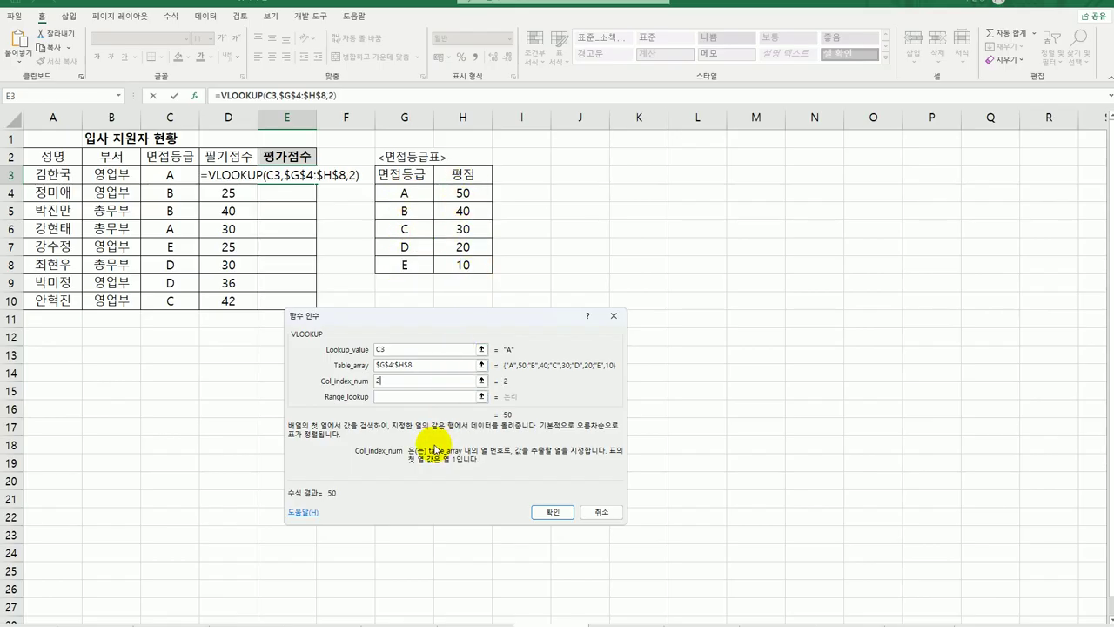
- Set the VLOOKUP range lookup to 0 for an exact match and fill the E3 formula down through E10
{"action": "left_click", "coordinate": [417, 398]}
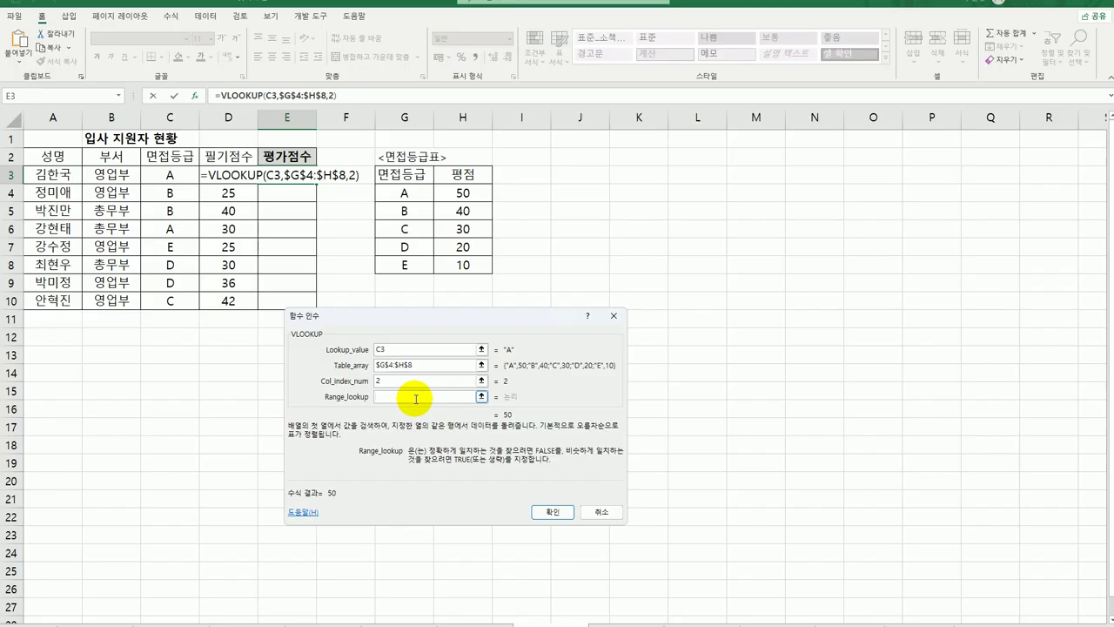
{"action": "type", "text": "0"}
{"action": "left_click", "coordinate": [561, 513]}
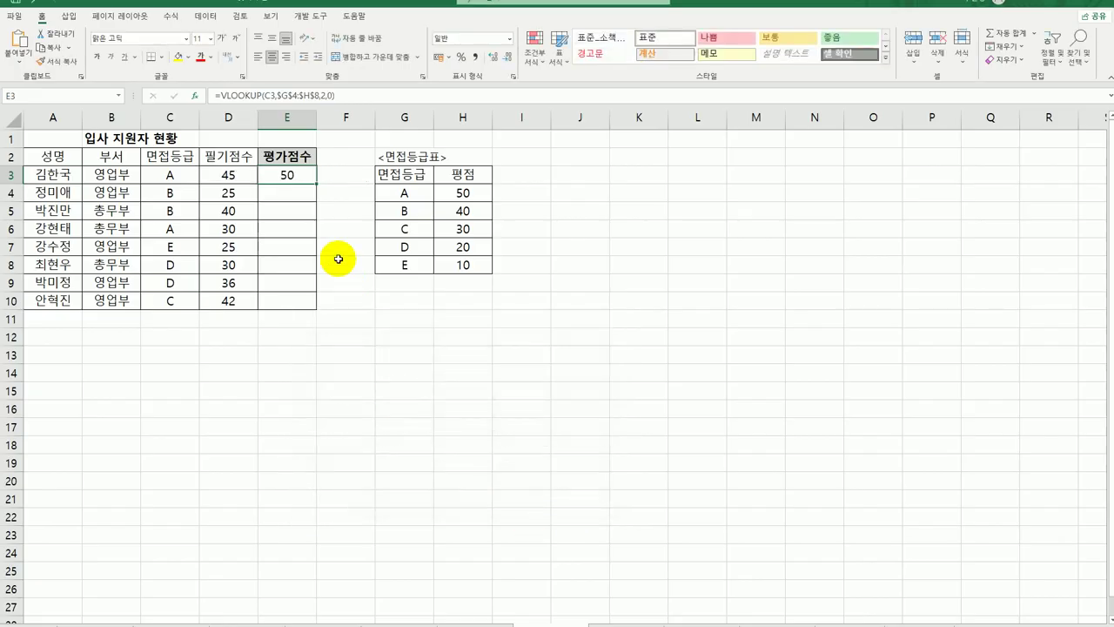
{"action": "left_click_drag", "start_coordinate": [314, 185], "coordinate": [314, 307]}
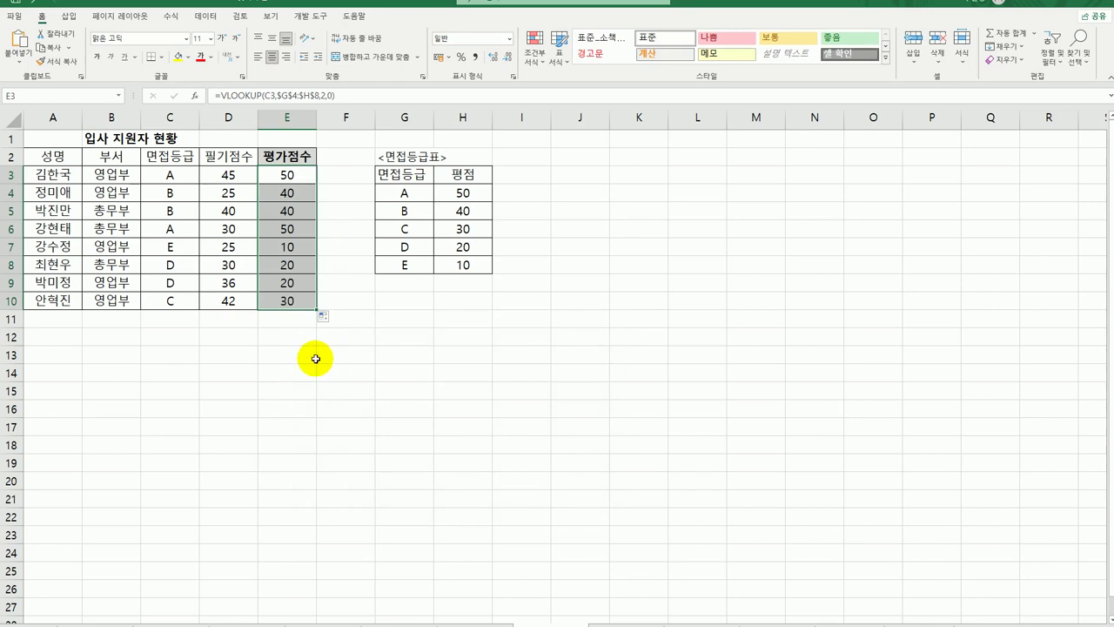
{"action": "left_click", "coordinate": [292, 301]}
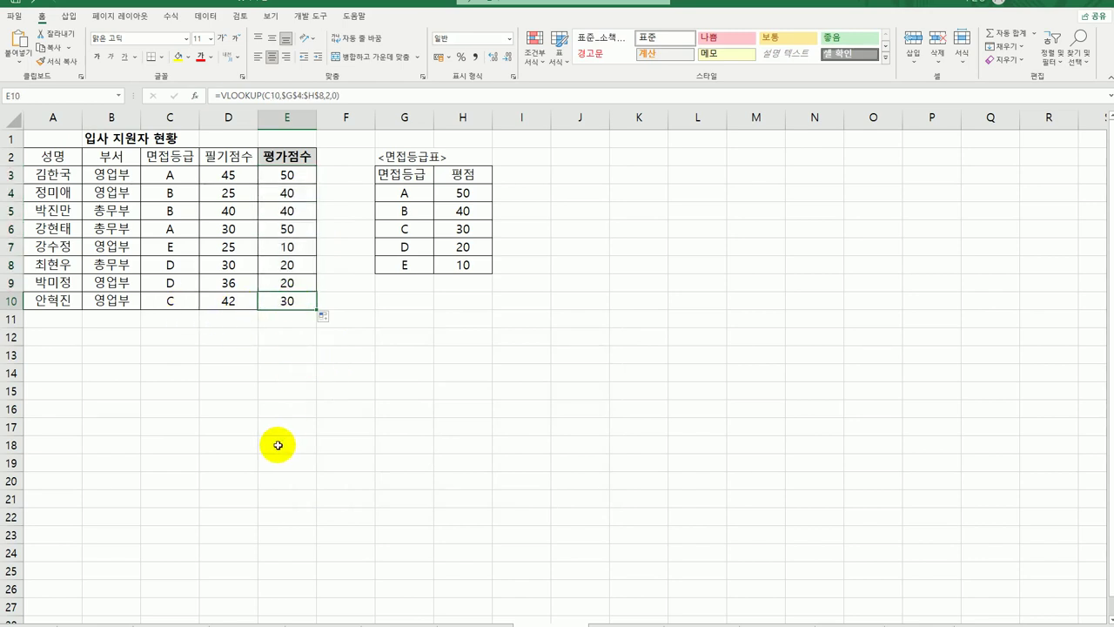
- Add the 필기점수 in D3 to the E3 formula with +D3 and fill it down through E10
{"action": "left_click", "coordinate": [279, 177]}
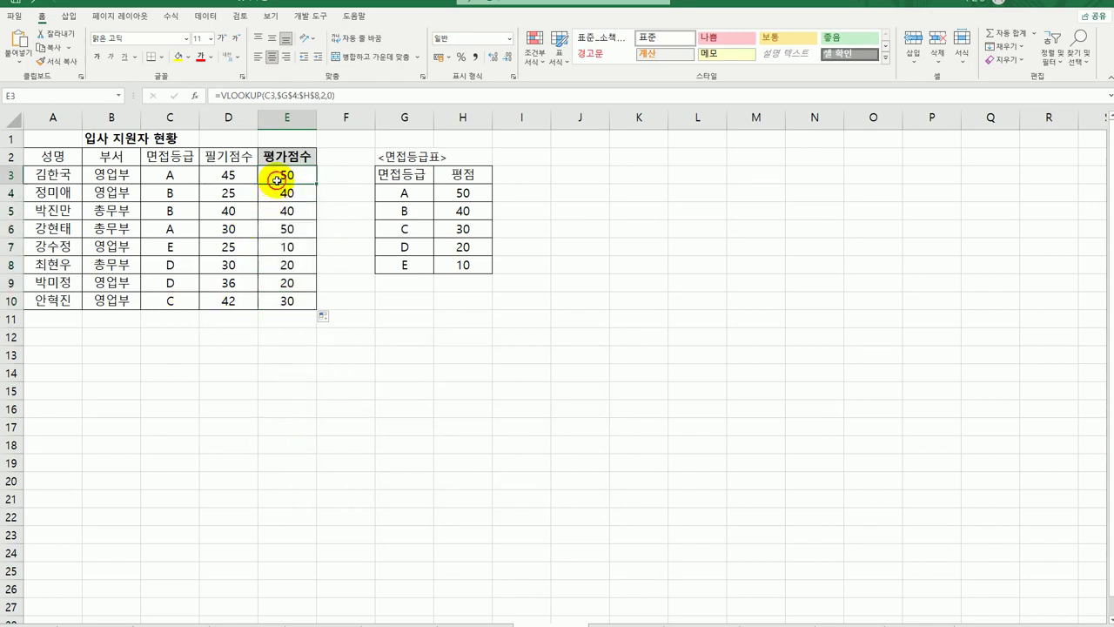
{"action": "left_click", "coordinate": [337, 100]}
{"action": "type", "text": "+"}
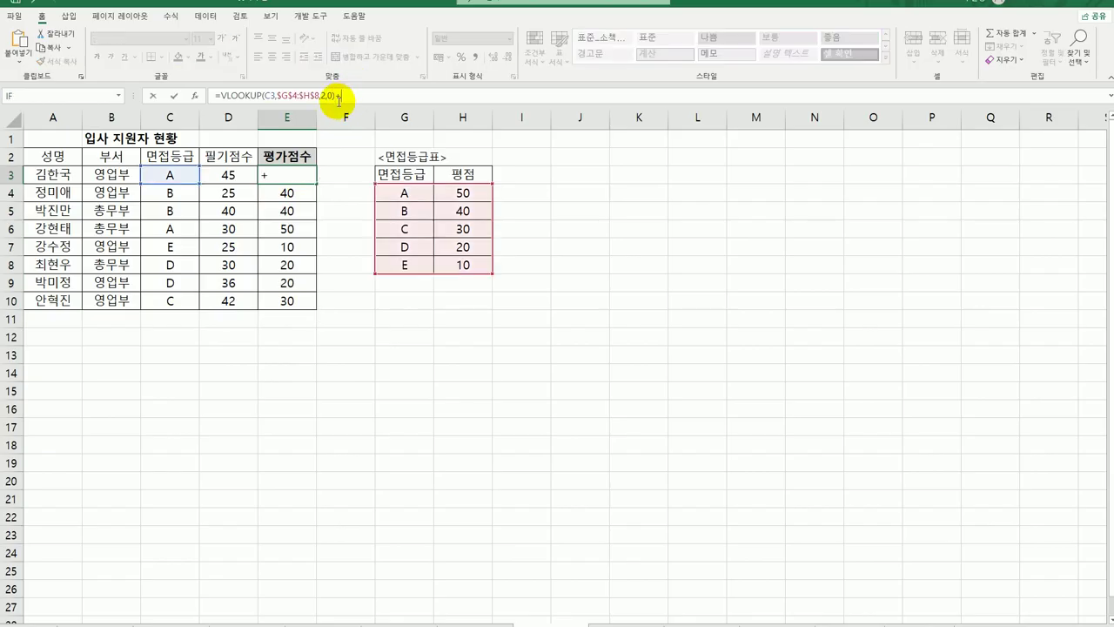
{"action": "left_click", "coordinate": [228, 175]}
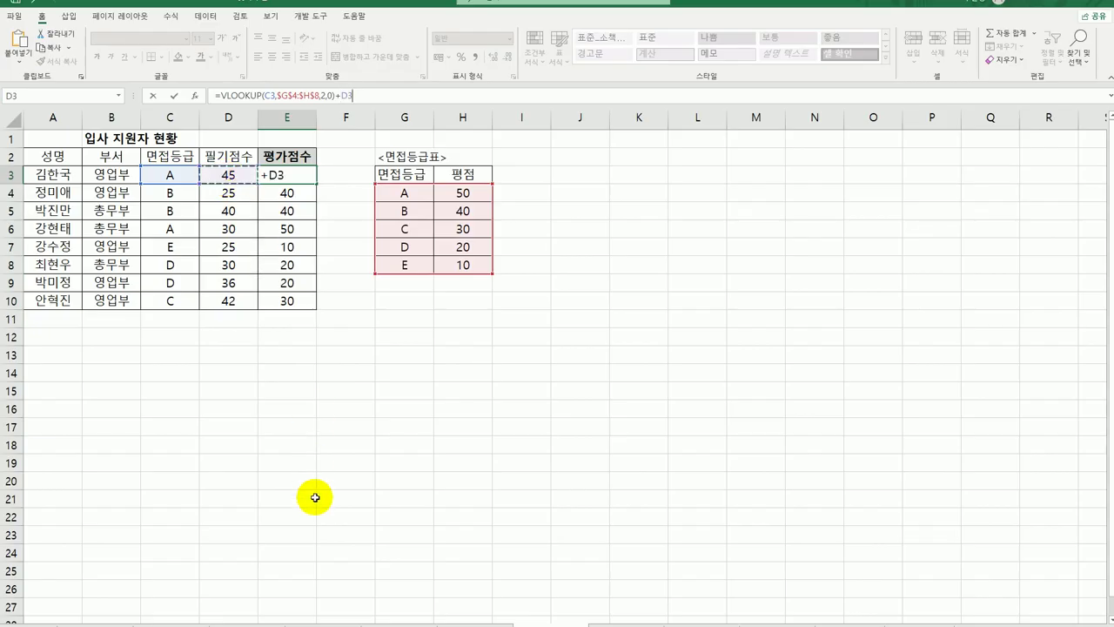
{"action": "key", "text": "Return"}
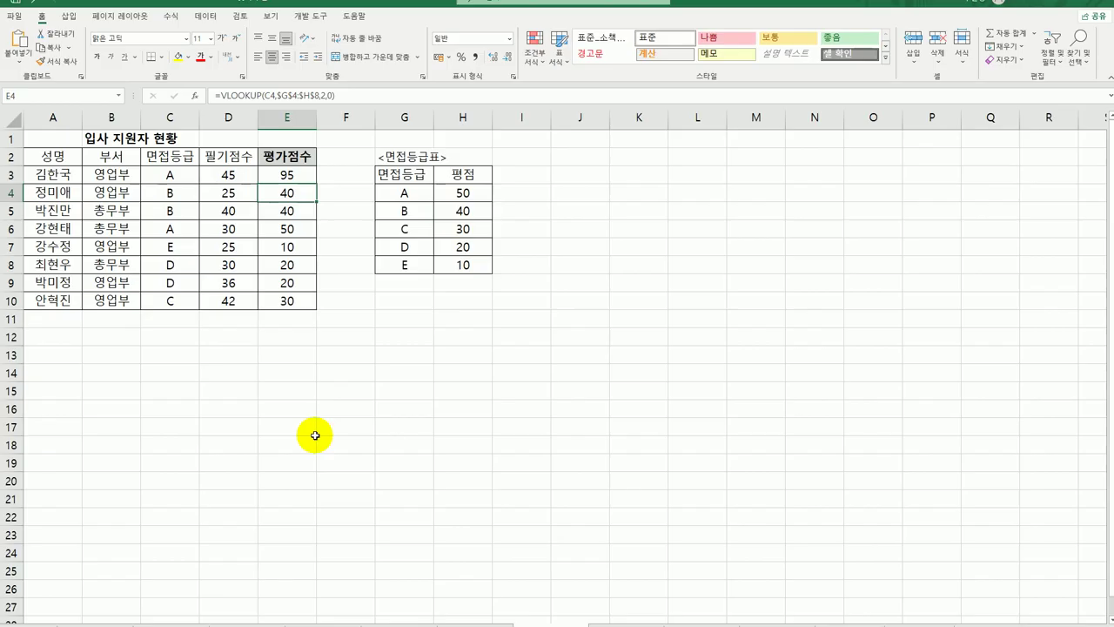
{"action": "left_click", "coordinate": [302, 174]}
{"action": "left_click_drag", "start_coordinate": [316, 183], "coordinate": [314, 303]}
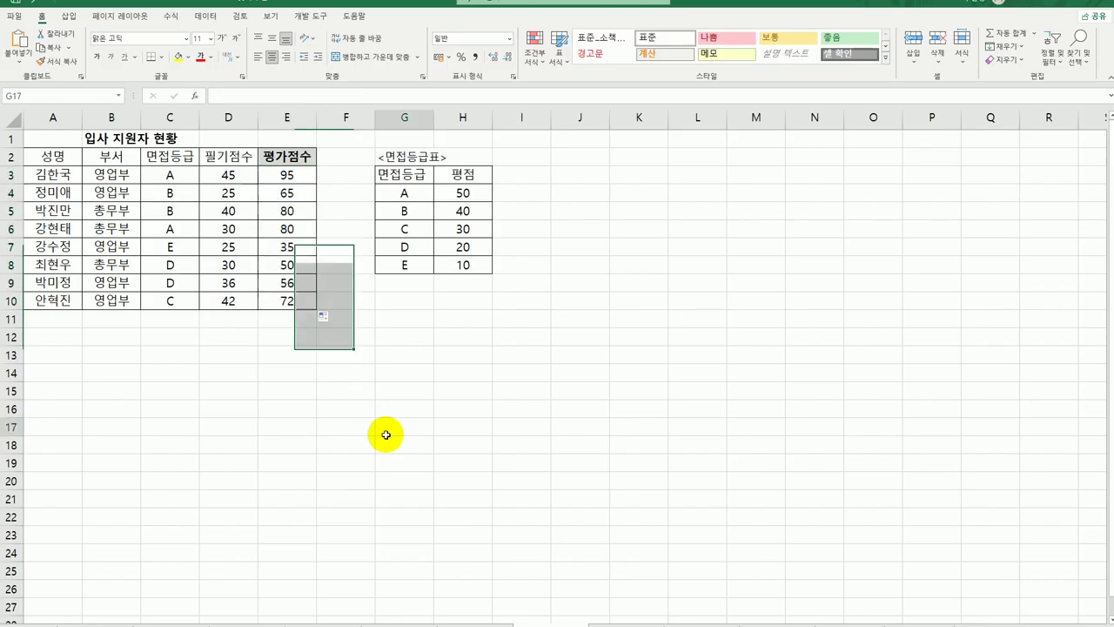
- Return to A1, switch to the 대한고 신입생 지원 현황 worksheet and look over the 학교코드표 entries in F3:G8
{"action": "left_click", "coordinate": [385, 434]}
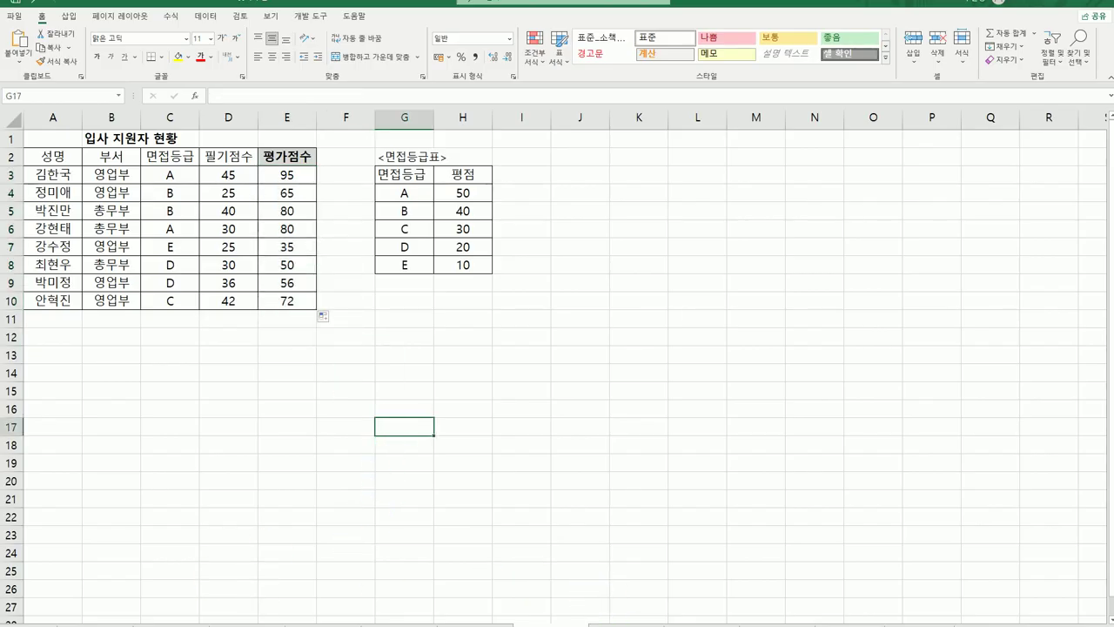
{"action": "key", "text": "ctrl+Home"}
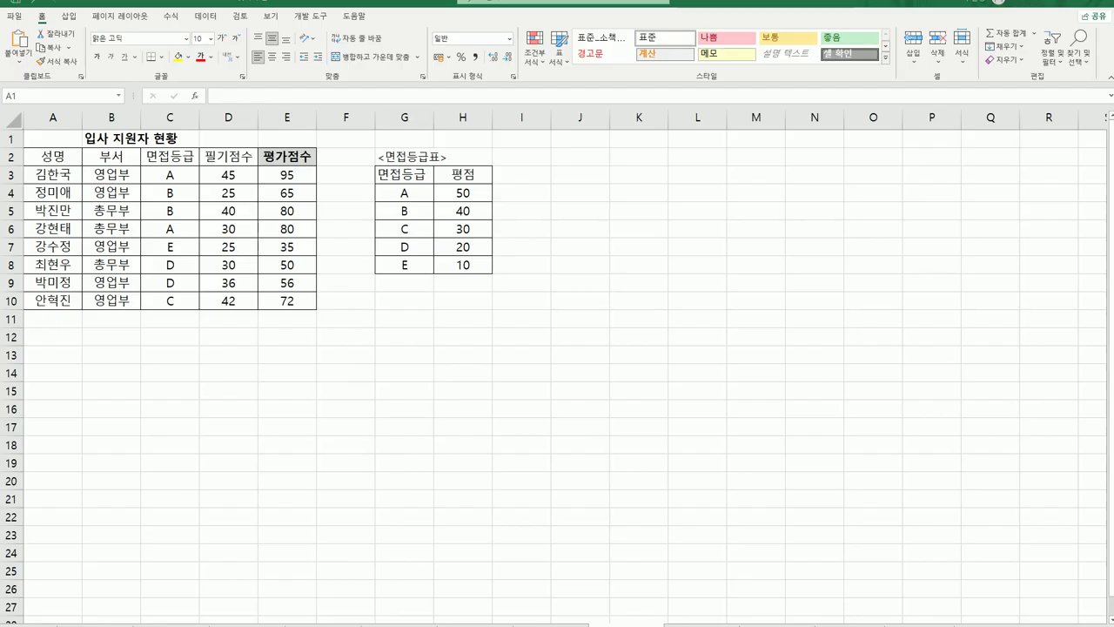
{"action": "left_click", "coordinate": [539, 445]}
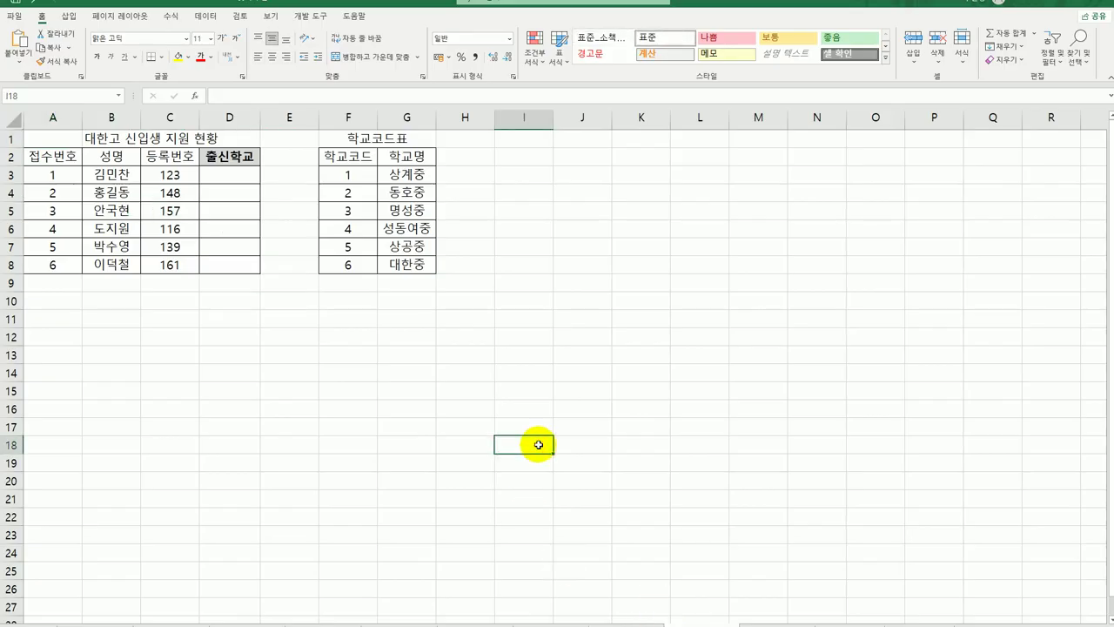
{"action": "left_click_drag", "start_coordinate": [354, 174], "coordinate": [394, 267]}
{"action": "left_click", "coordinate": [410, 374]}
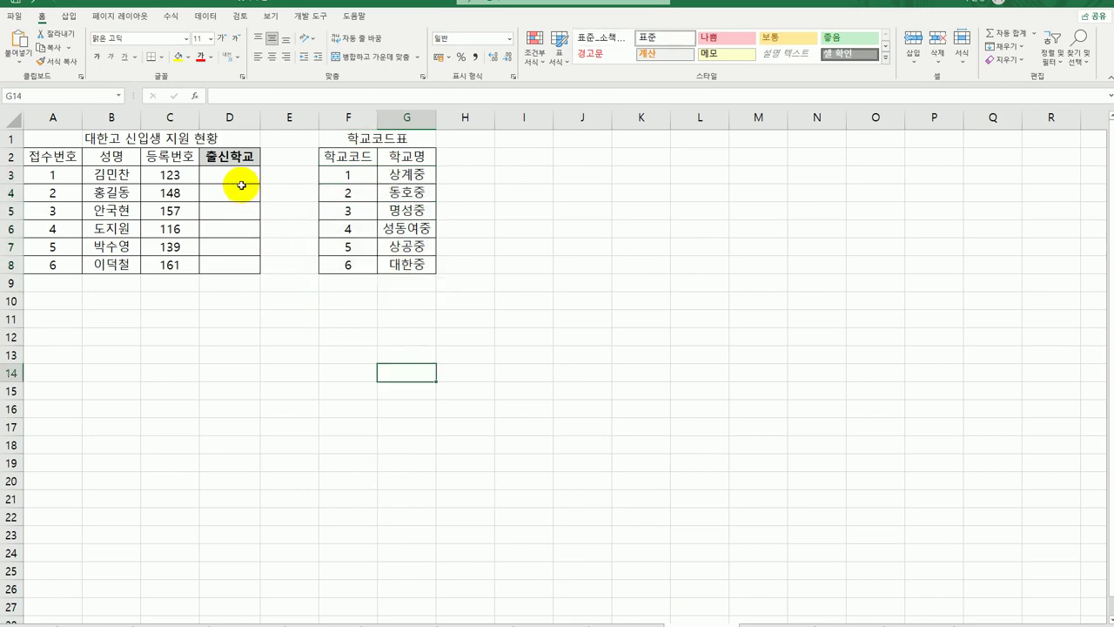
{"action": "left_click", "coordinate": [240, 176]}
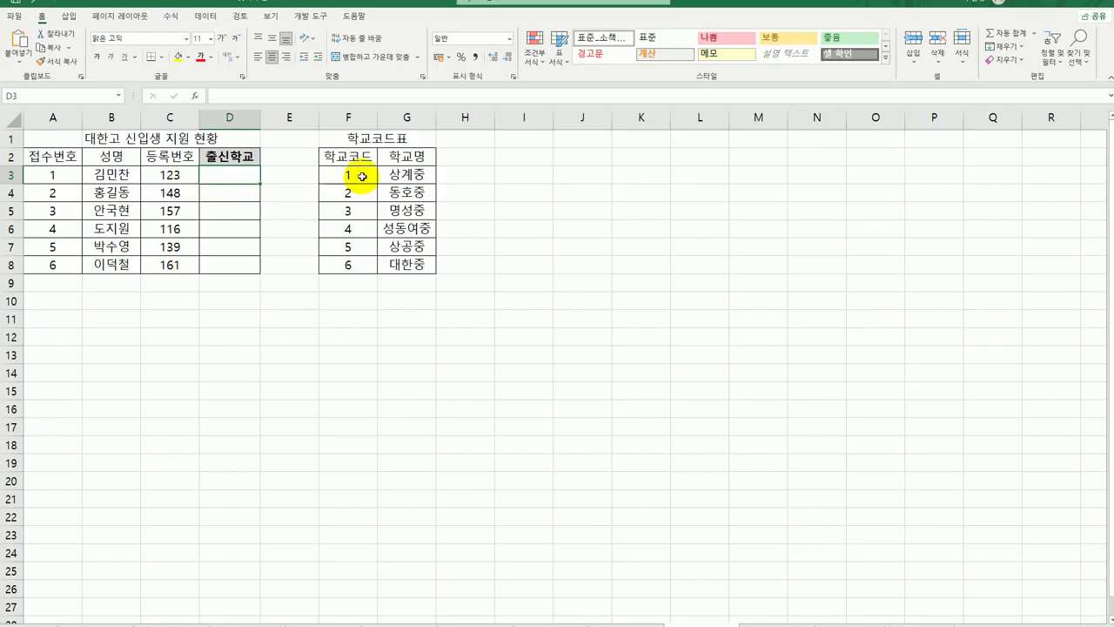
{"action": "left_click_drag", "start_coordinate": [361, 174], "coordinate": [403, 262]}
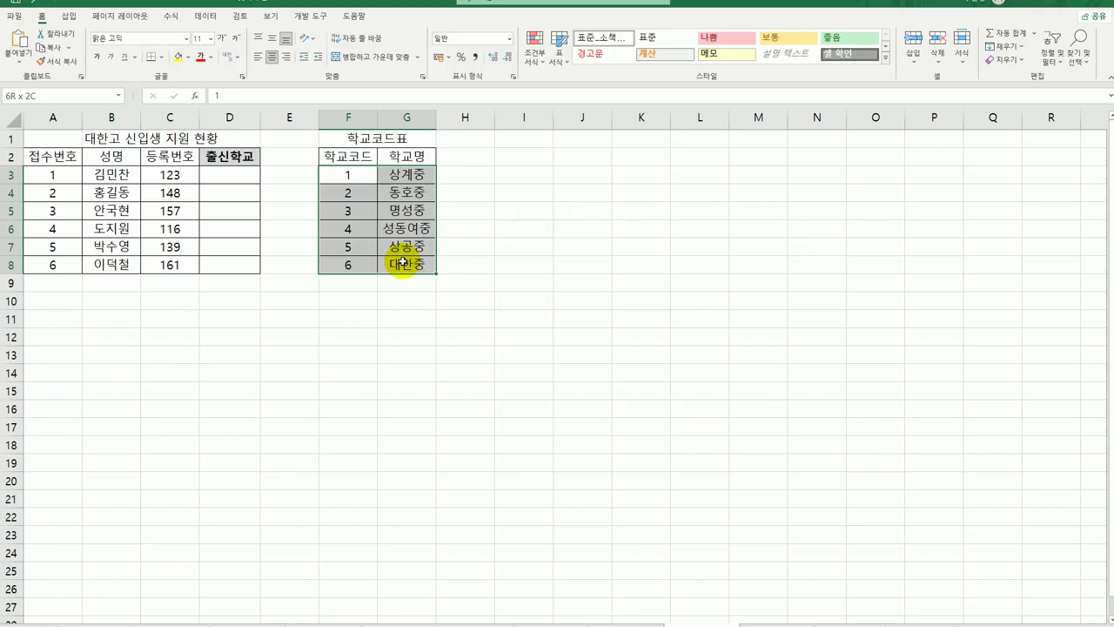
- Start a MID formula in D3 under 출신학교, open its function arguments and set the text to C3
{"action": "left_click", "coordinate": [218, 175]}
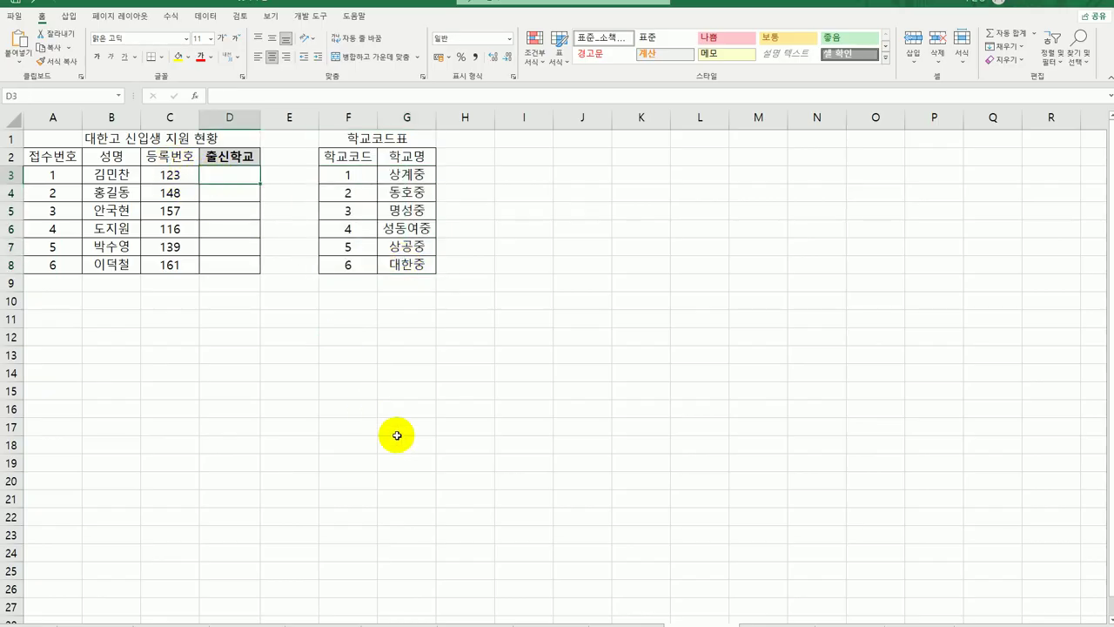
{"action": "type", "text": "=mi"}
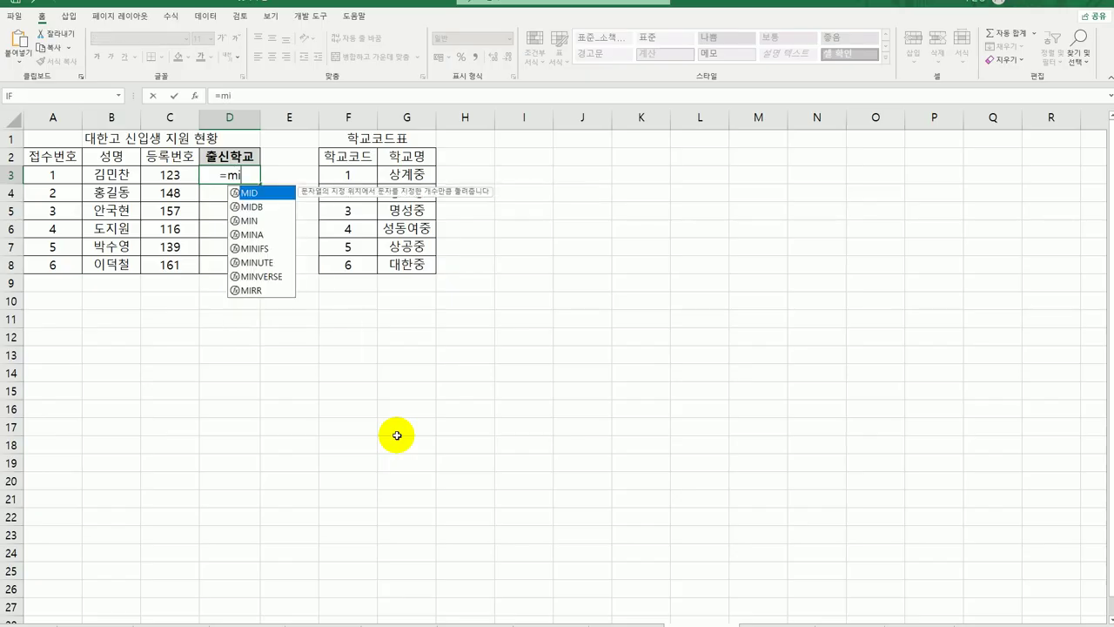
{"action": "key", "text": "Tab"}
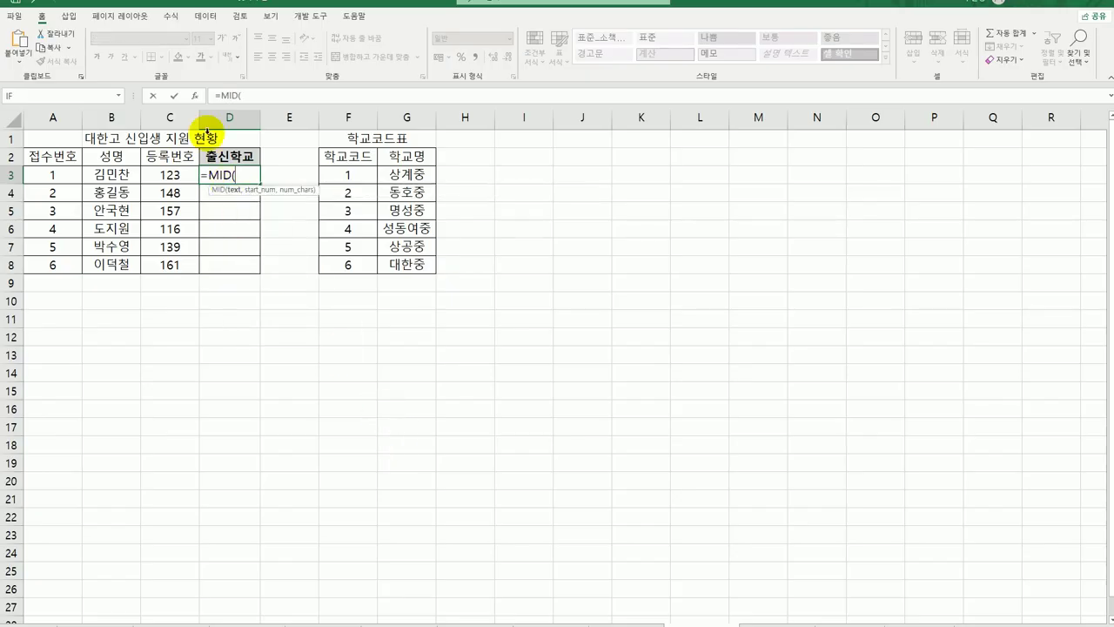
{"action": "left_click", "coordinate": [194, 102]}
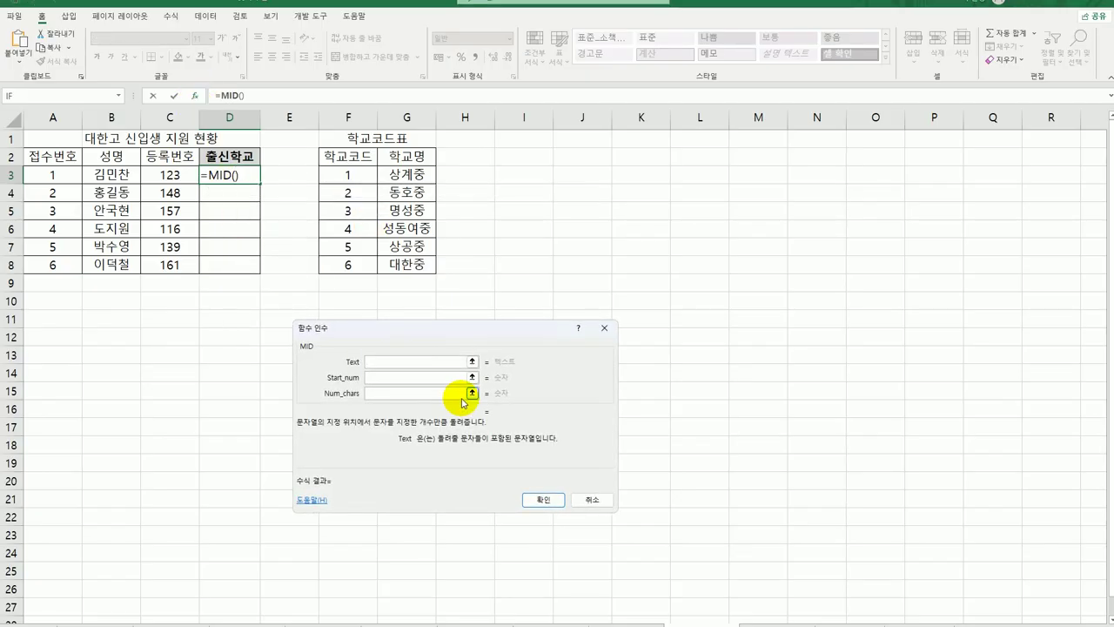
{"action": "left_click", "coordinate": [165, 175]}
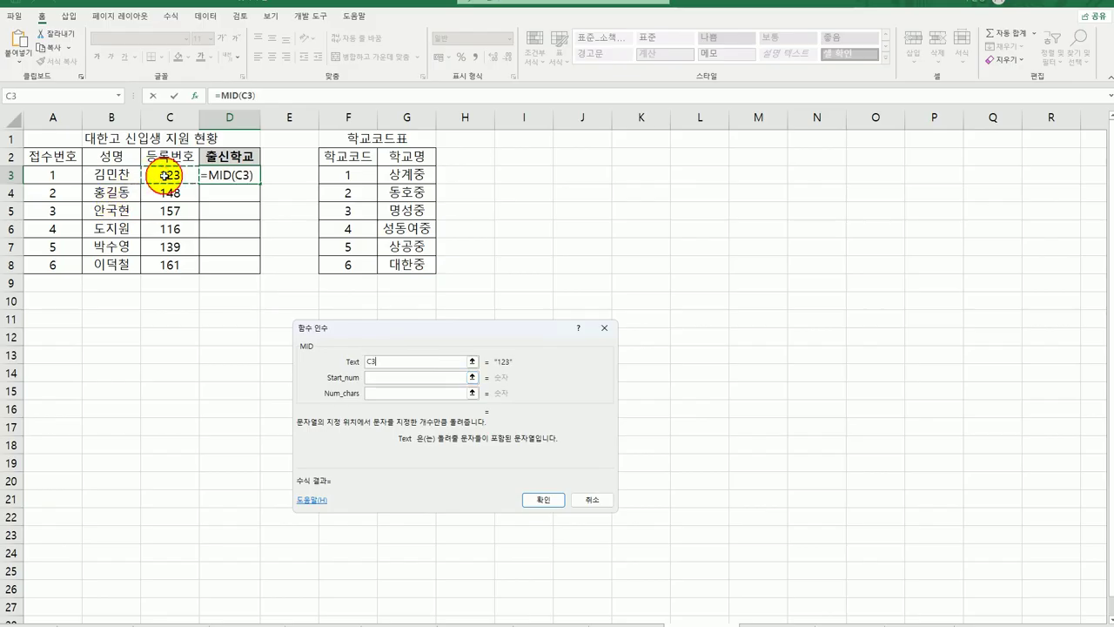
- Set the MID start number to 2 and the character count to 1, and fill the D3 formula down through D8
{"action": "left_click", "coordinate": [376, 378]}
{"action": "type", "text": "2"}
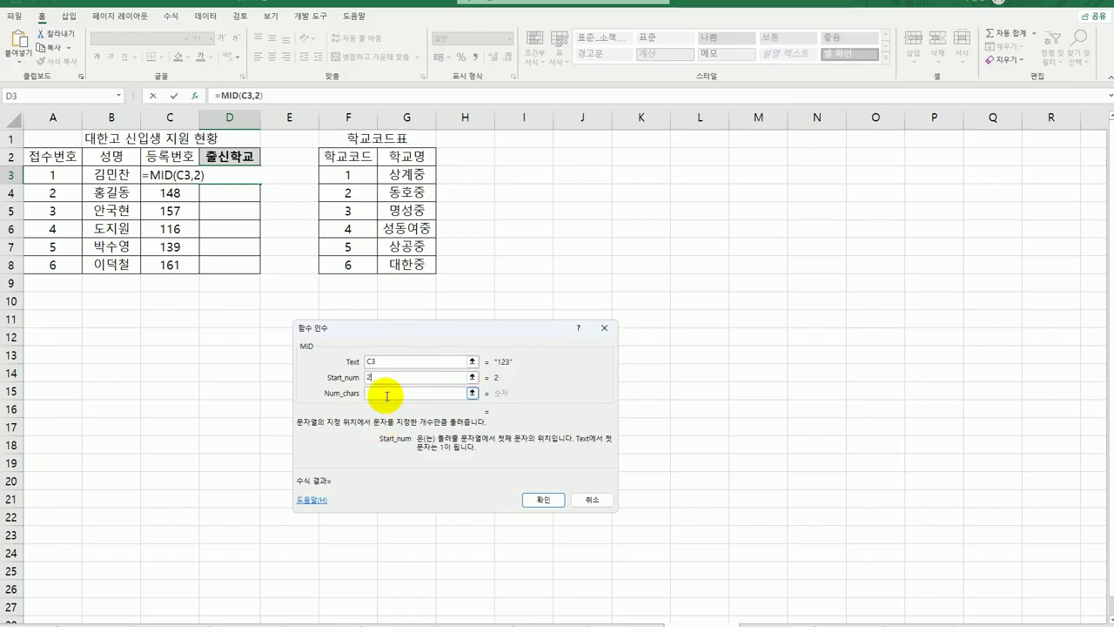
{"action": "left_click", "coordinate": [386, 394]}
{"action": "type", "text": "1"}
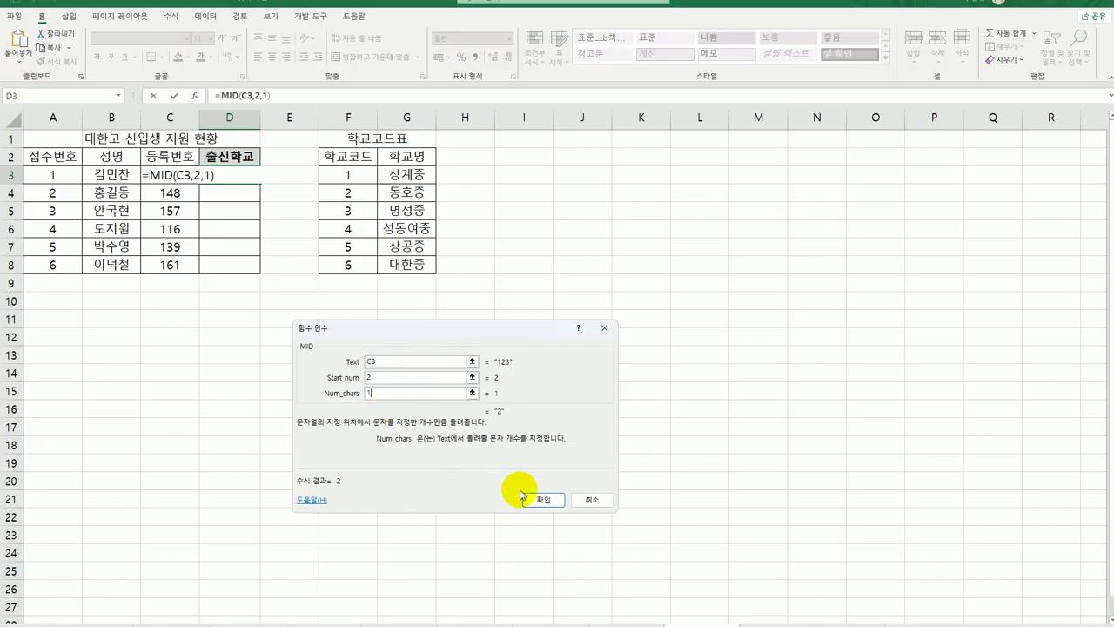
{"action": "left_click", "coordinate": [541, 498]}
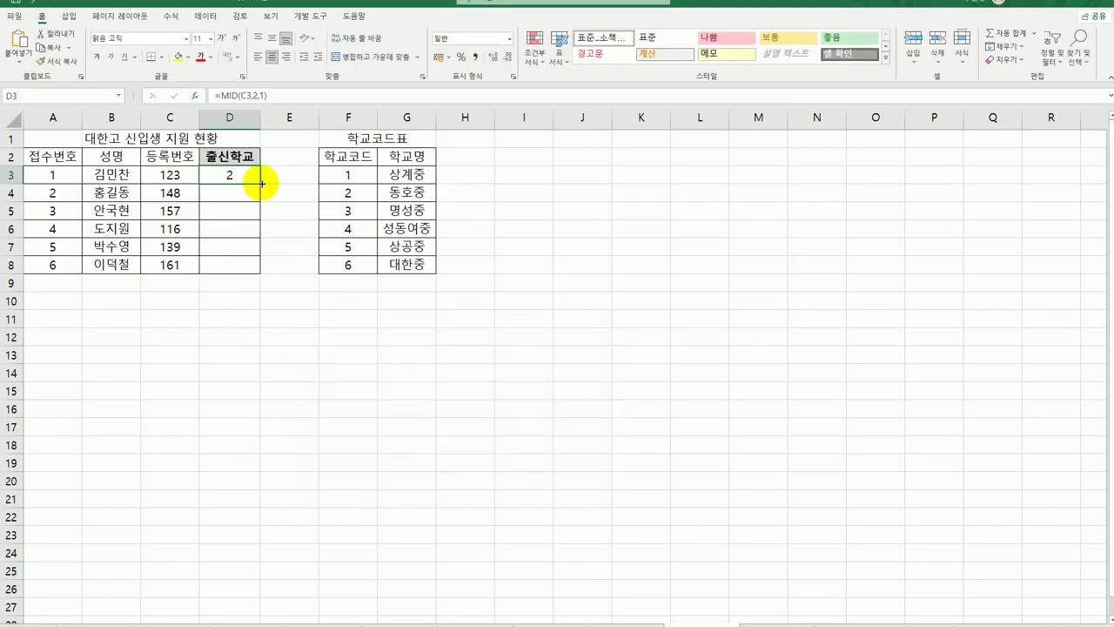
{"action": "left_click_drag", "start_coordinate": [258, 179], "coordinate": [256, 274]}
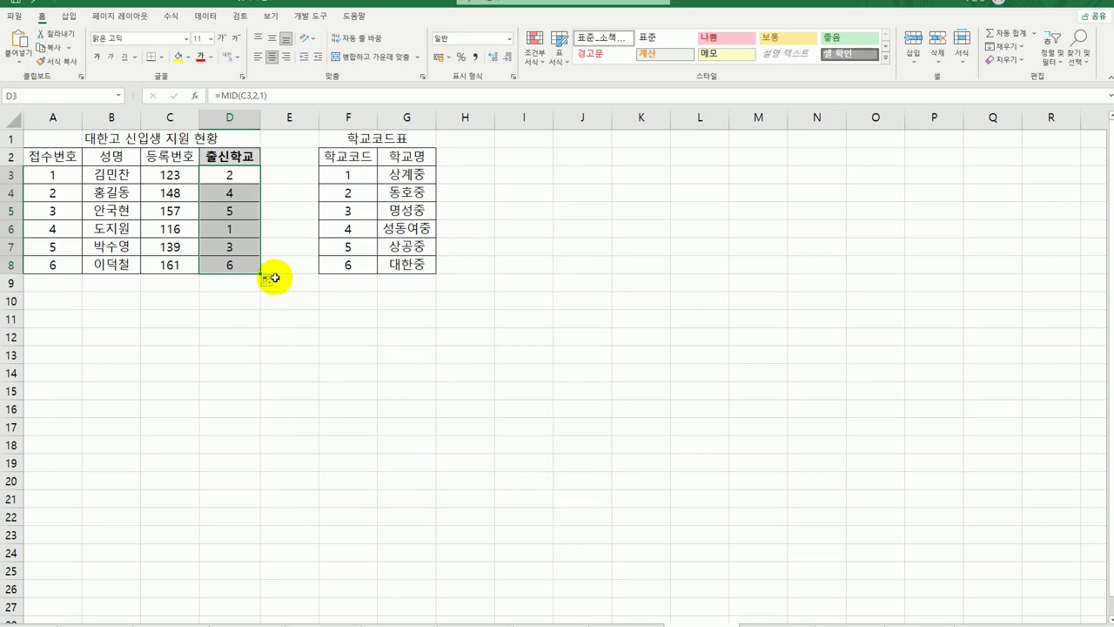
- Wrap the MID formula in D3 in VLOOKUP as its lookup value and open the VLOOKUP function arguments
{"action": "left_click", "coordinate": [224, 174]}
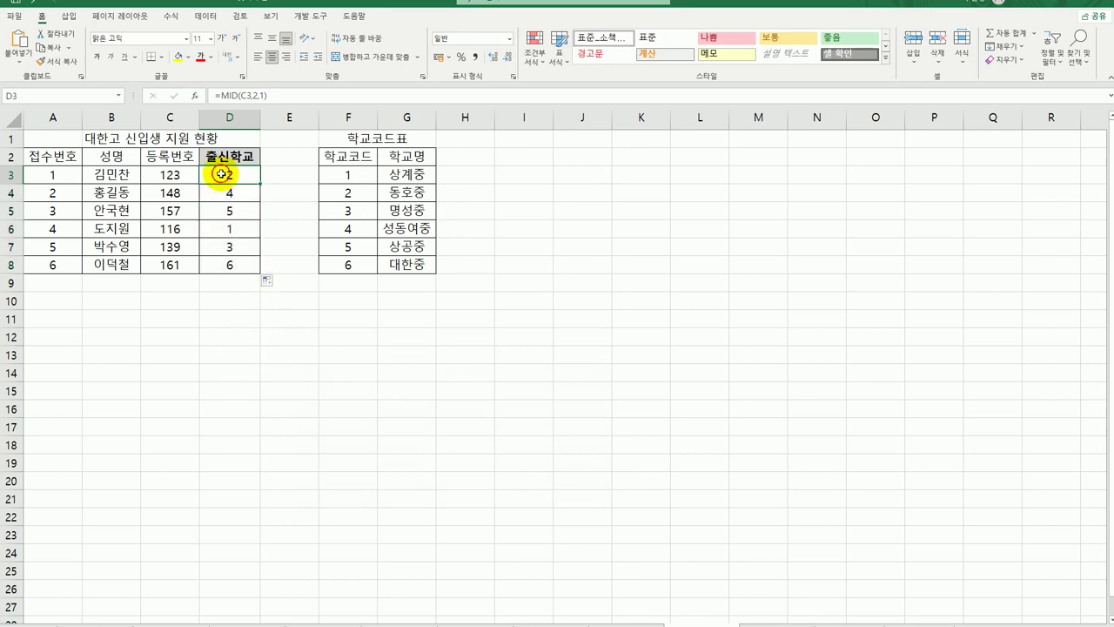
{"action": "double_click", "coordinate": [218, 175]}
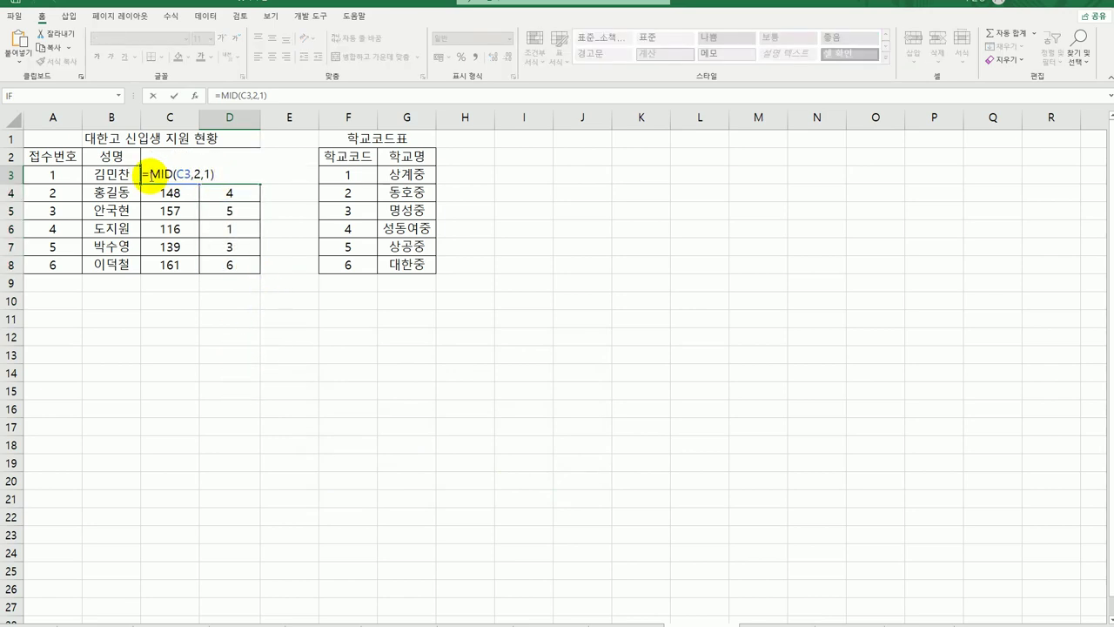
{"action": "type", "text": "v"}
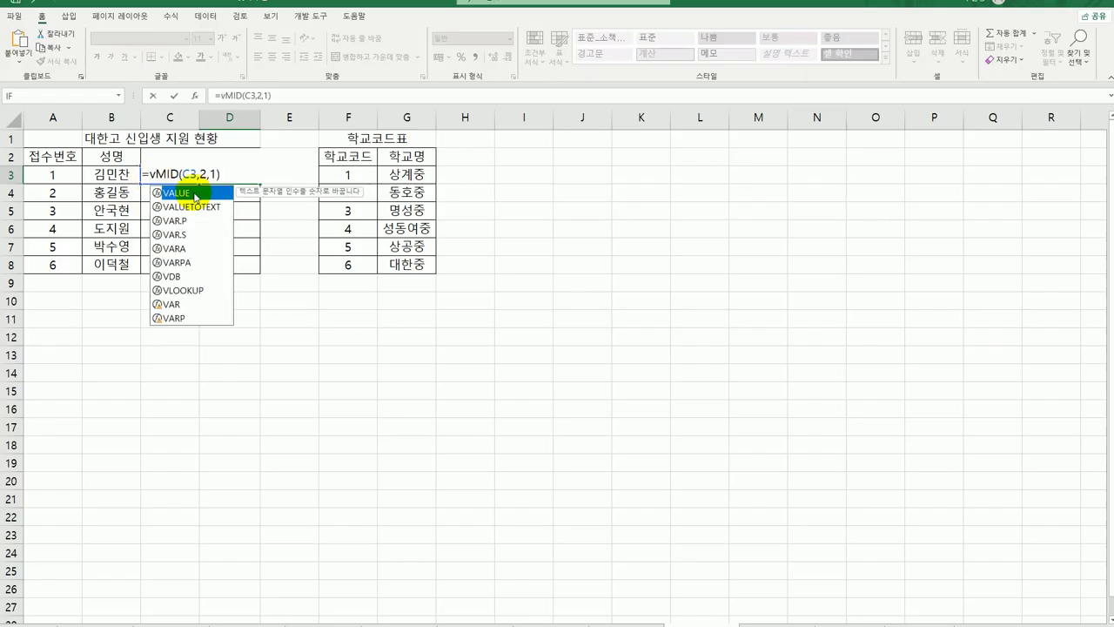
{"action": "type", "text": "l"}
{"action": "double_click", "coordinate": [196, 197]}
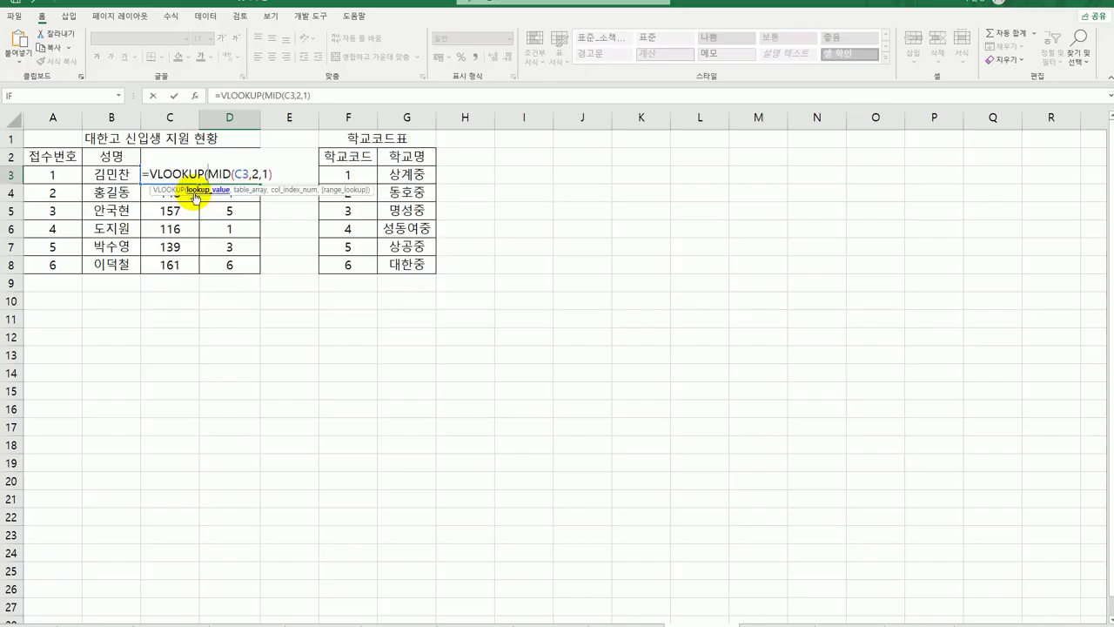
{"action": "left_click", "coordinate": [193, 95]}
- Set the VLOOKUP table array to the absolute range $F$3:$G$8 of the 학교코드표 and the column index number to 2
{"action": "left_click", "coordinate": [411, 365]}
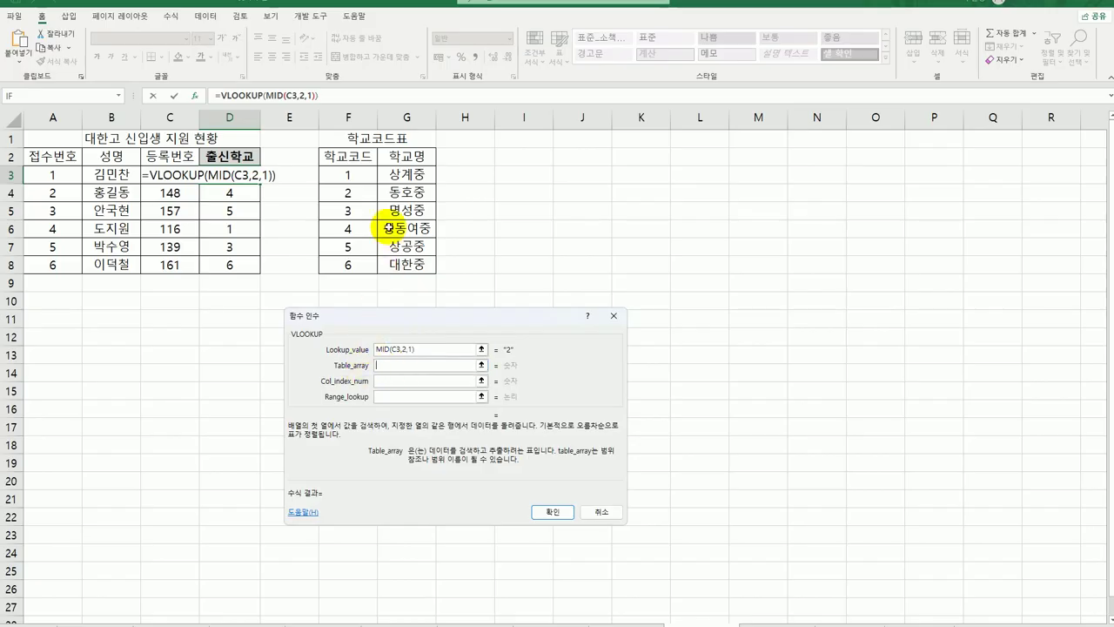
{"action": "left_click_drag", "start_coordinate": [355, 175], "coordinate": [406, 270]}
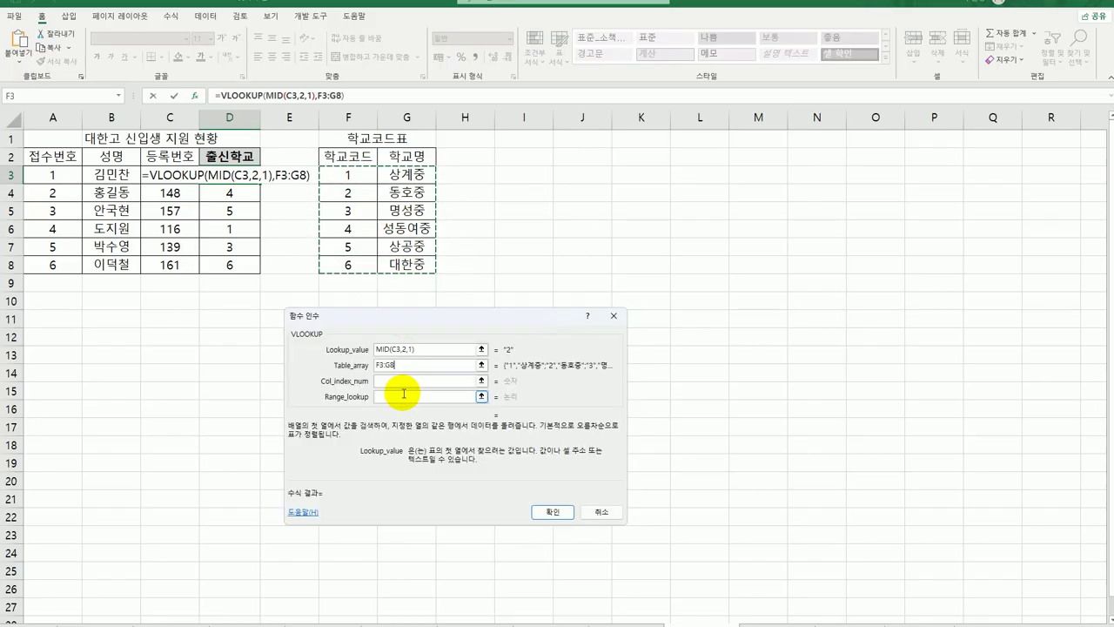
{"action": "key", "text": "F4"}
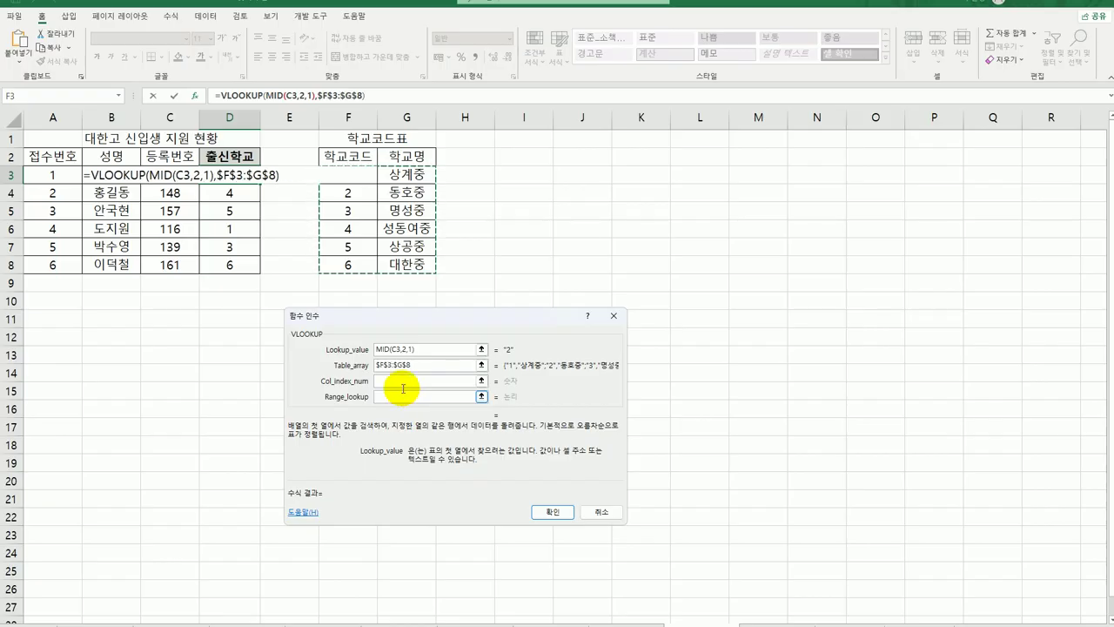
{"action": "left_click_drag", "start_coordinate": [404, 317], "coordinate": [381, 285]}
{"action": "left_click", "coordinate": [369, 348]}
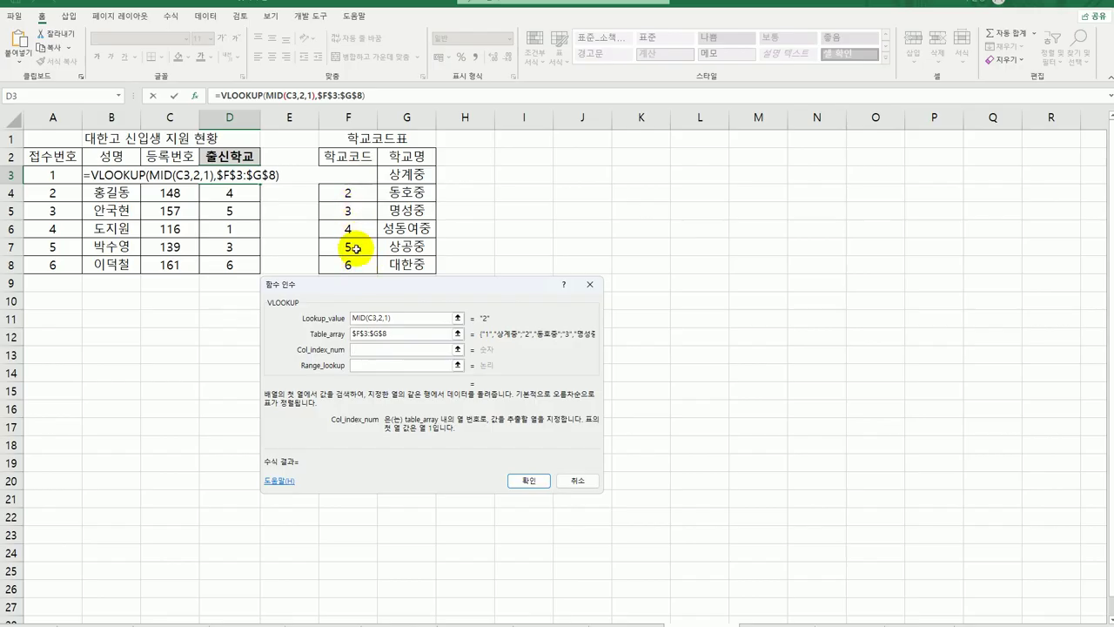
{"action": "type", "text": "2"}
- Set the VLOOKUP range lookup to 0 for an exact match and fill the D3 formula down through D8
{"action": "left_click", "coordinate": [376, 366]}
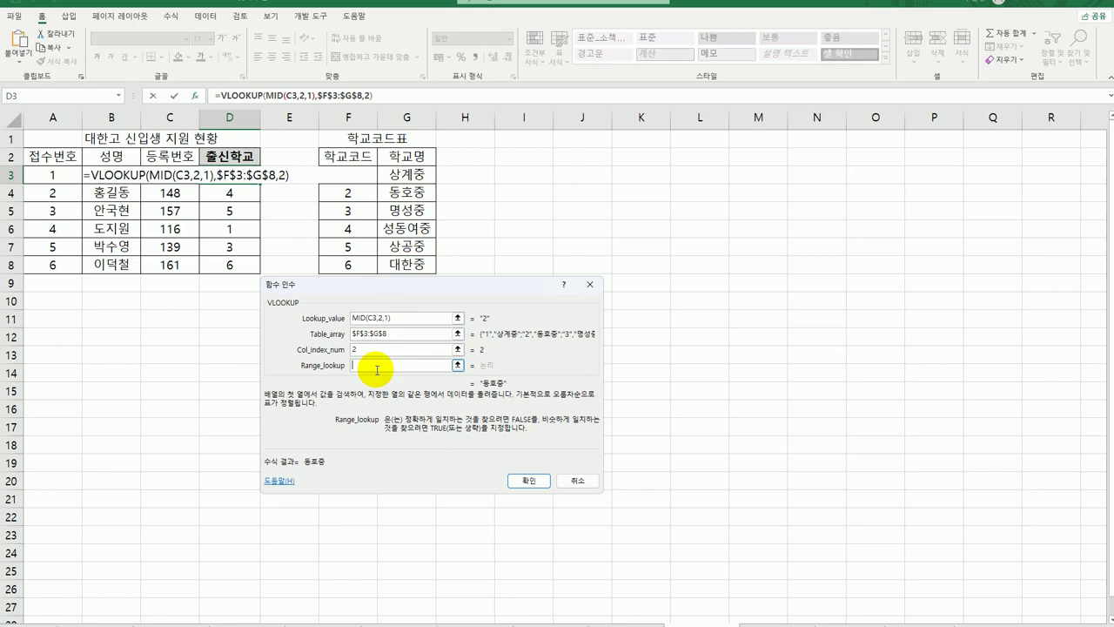
{"action": "left_click", "coordinate": [527, 484]}
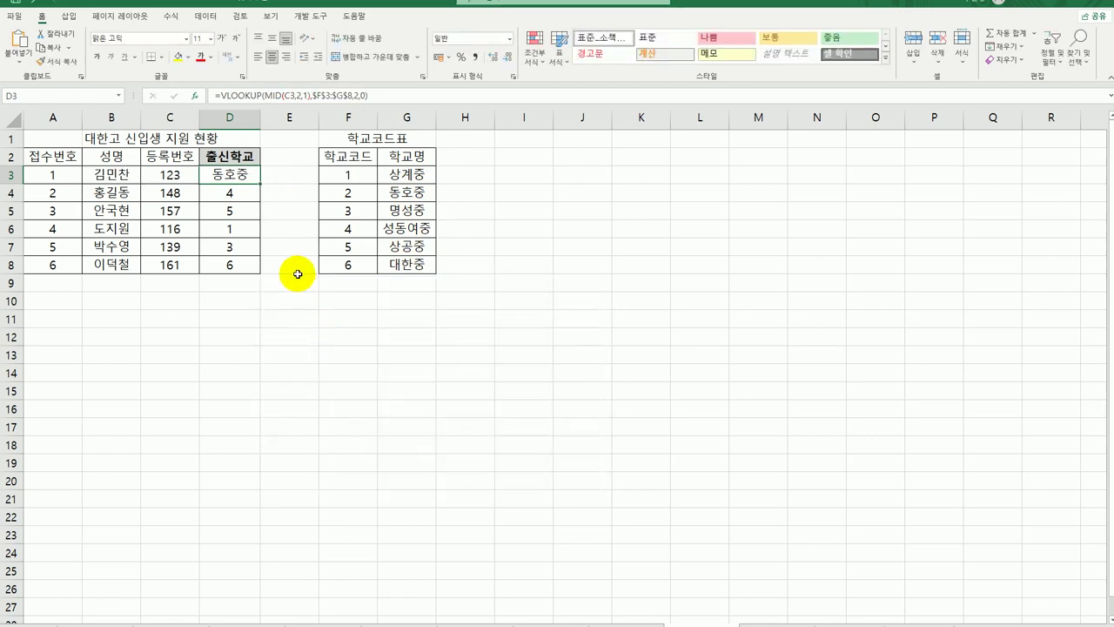
{"action": "left_click_drag", "start_coordinate": [261, 185], "coordinate": [261, 271]}
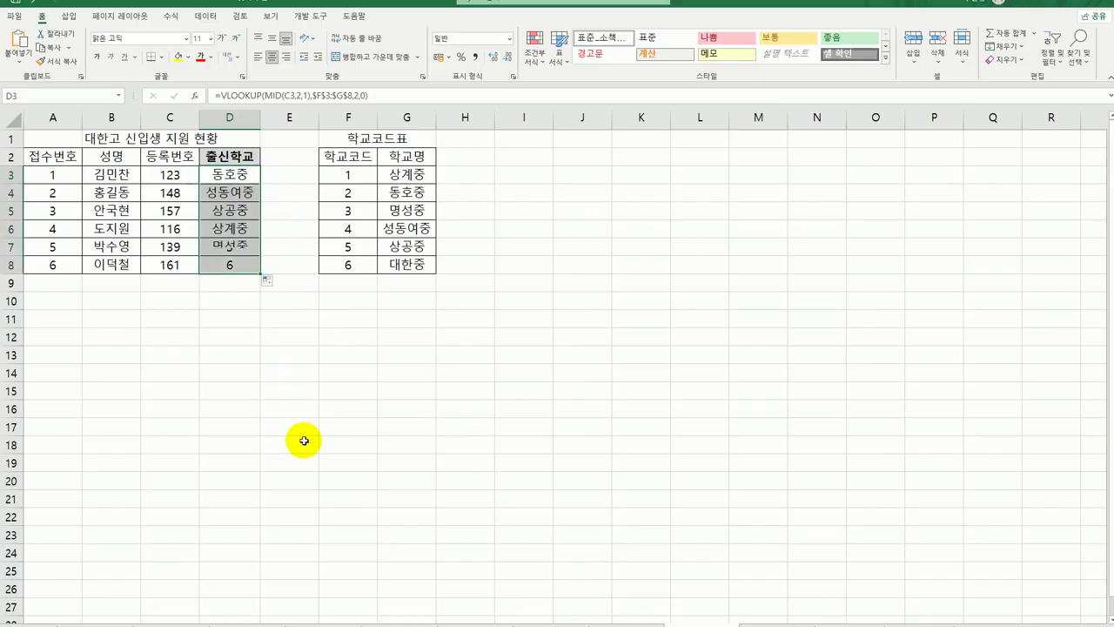
{"action": "left_click", "coordinate": [234, 265]}
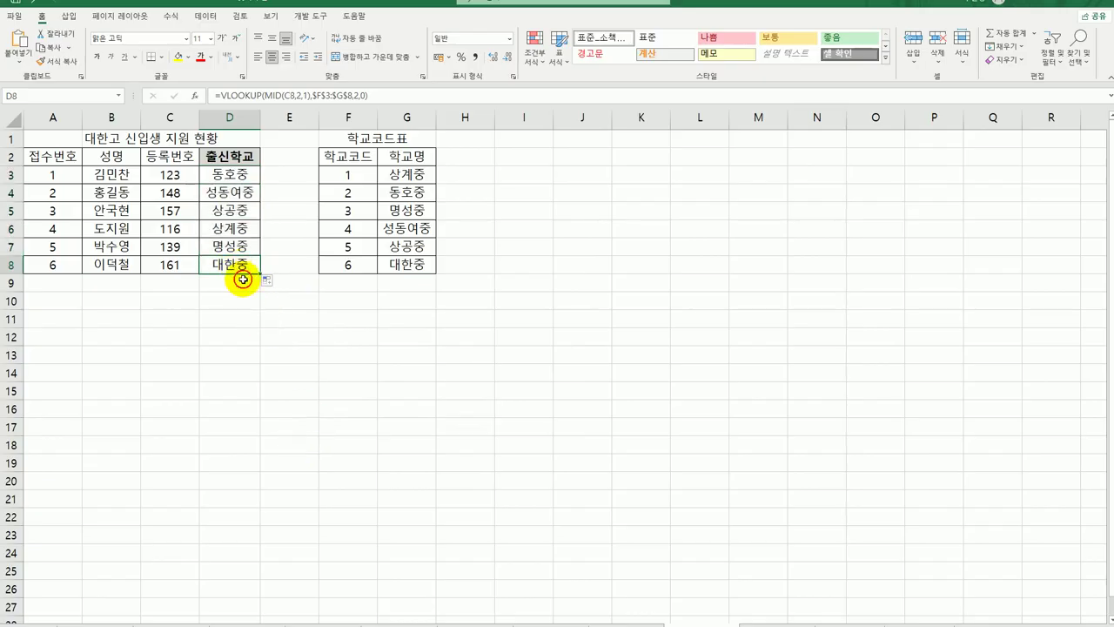
- Switch to the 상공전자 사원 현황 worksheet and look over the 사원코드 entries in A3:A11
{"action": "left_click", "coordinate": [747, 623]}
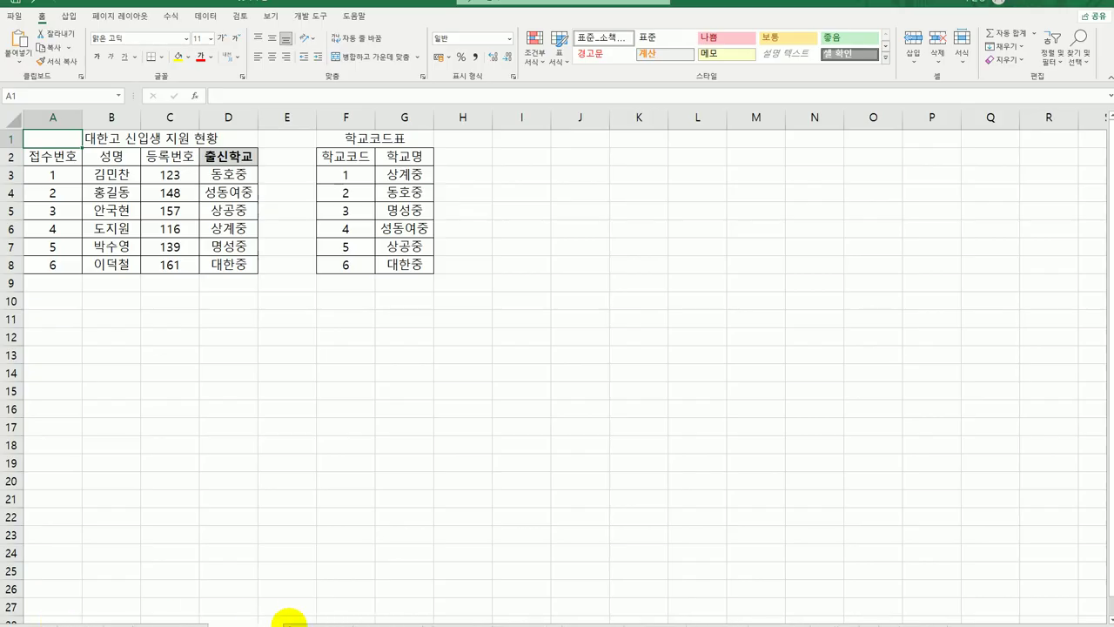
{"action": "left_click", "coordinate": [315, 623]}
{"action": "left_click", "coordinate": [409, 517]}
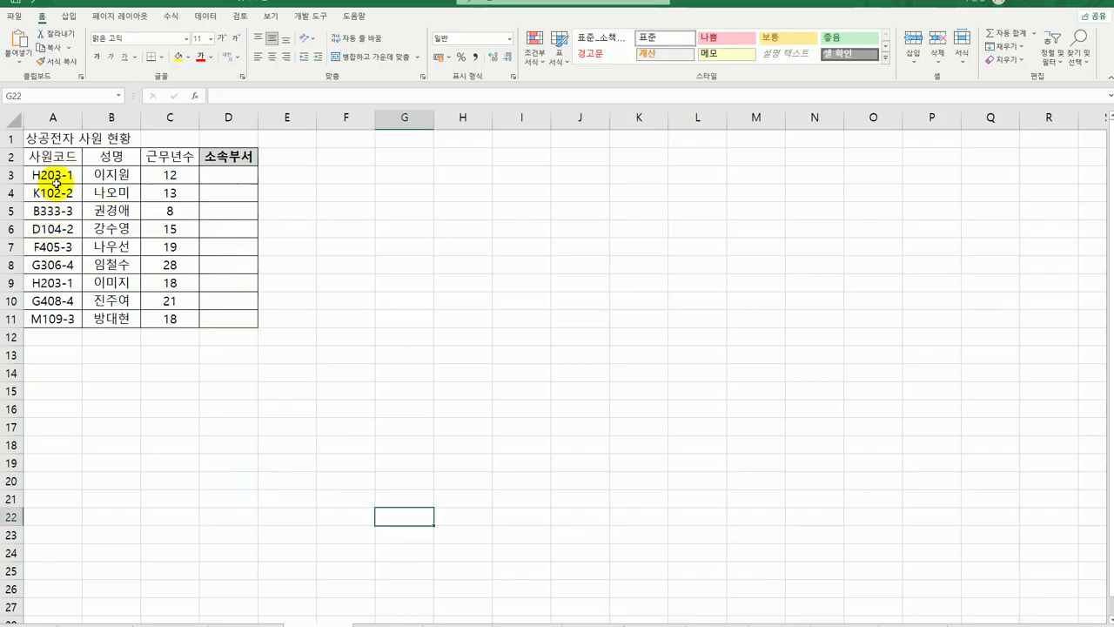
{"action": "left_click_drag", "start_coordinate": [56, 173], "coordinate": [43, 322]}
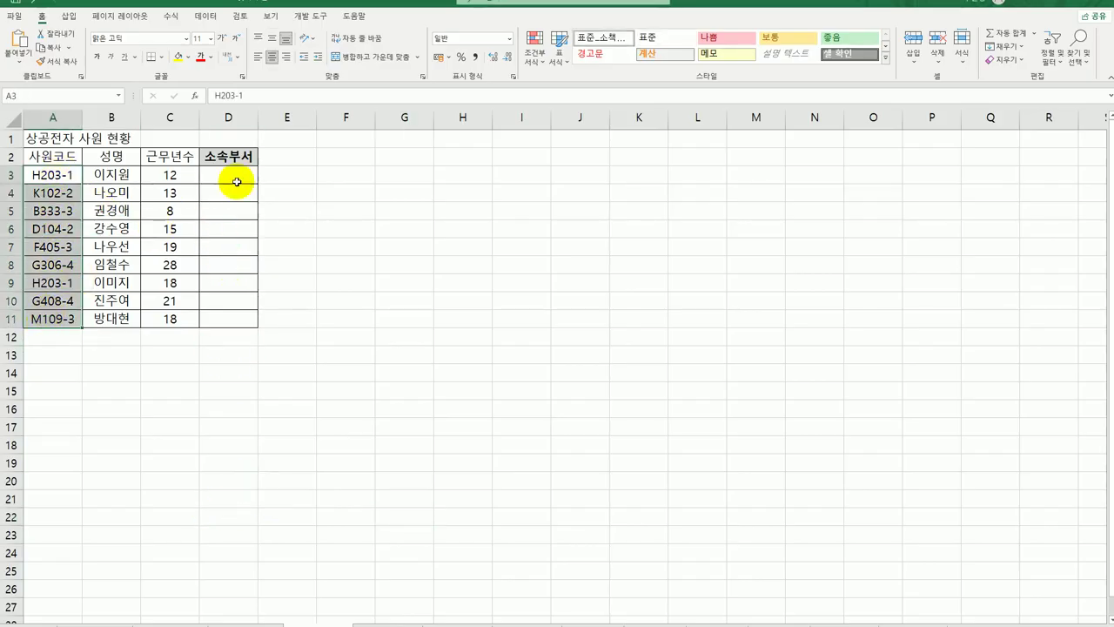
- Enter =RIGHT(A3,1) in D3 under 소속부서 and fill the formula down through D11
{"action": "left_click", "coordinate": [236, 177]}
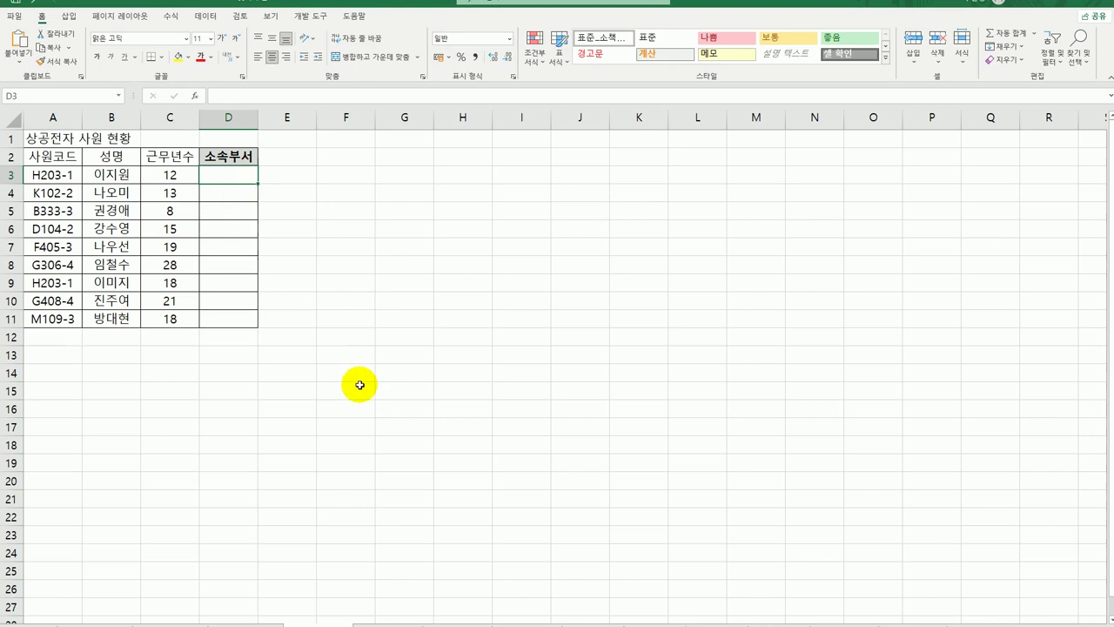
{"action": "type", "text": "=ri"}
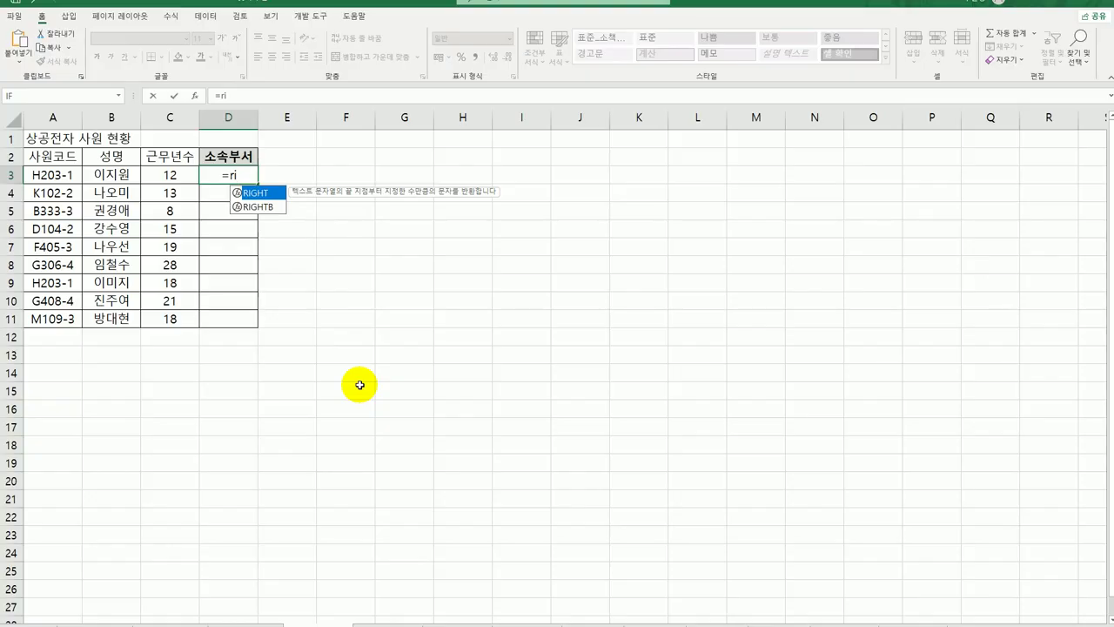
{"action": "key", "text": "Tab"}
{"action": "left_click", "coordinate": [65, 176]}
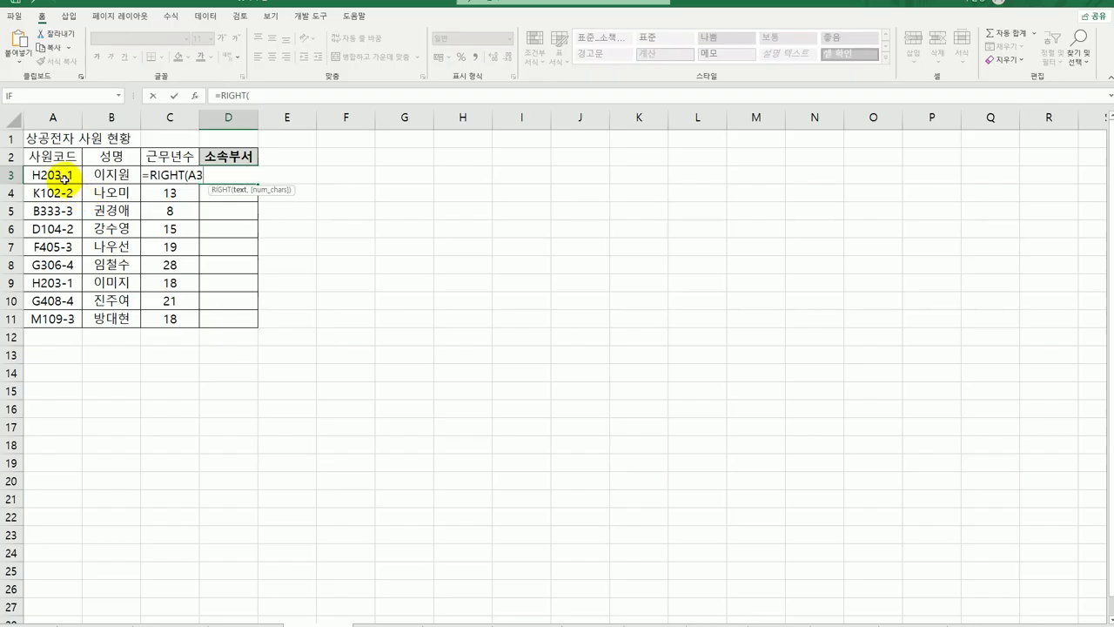
{"action": "type", "text": ",1"}
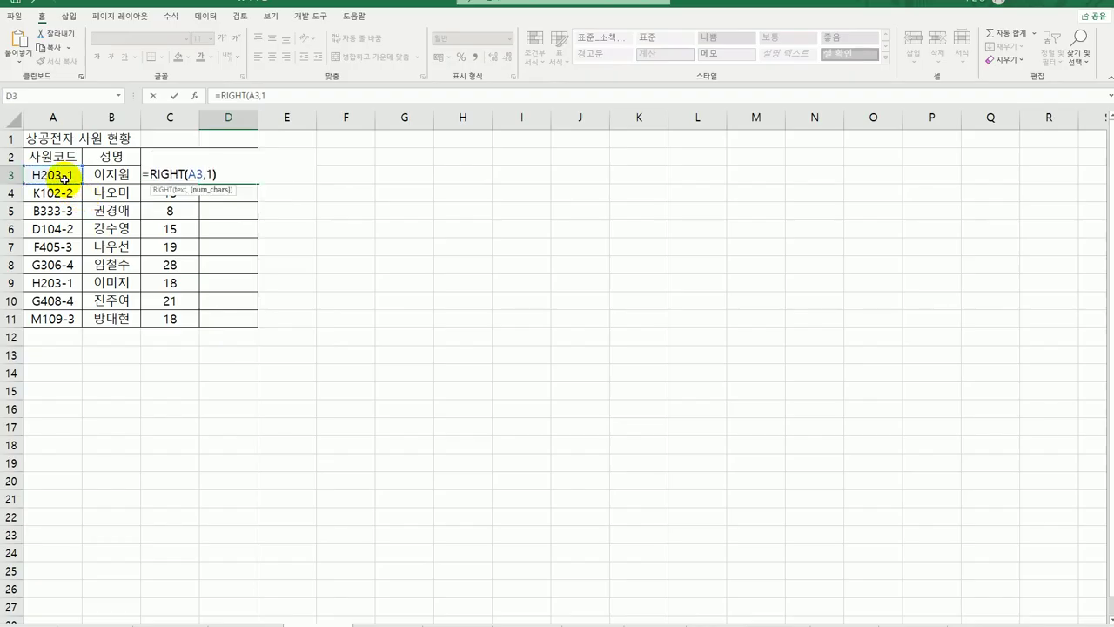
{"action": "type", "text": ")"}
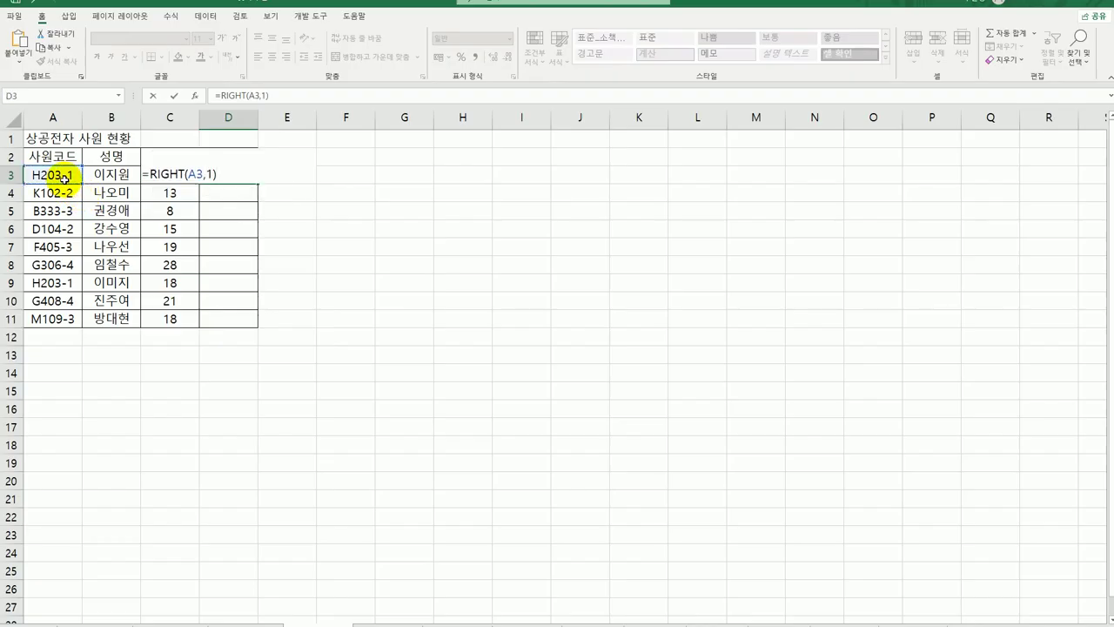
{"action": "key", "text": "Return"}
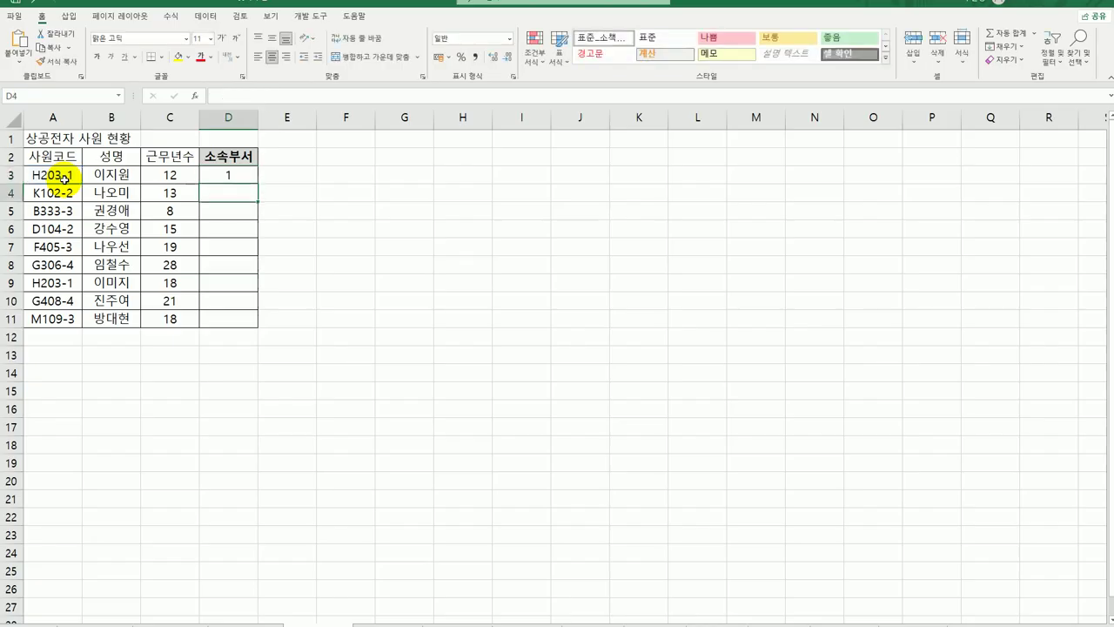
{"action": "left_click", "coordinate": [237, 175]}
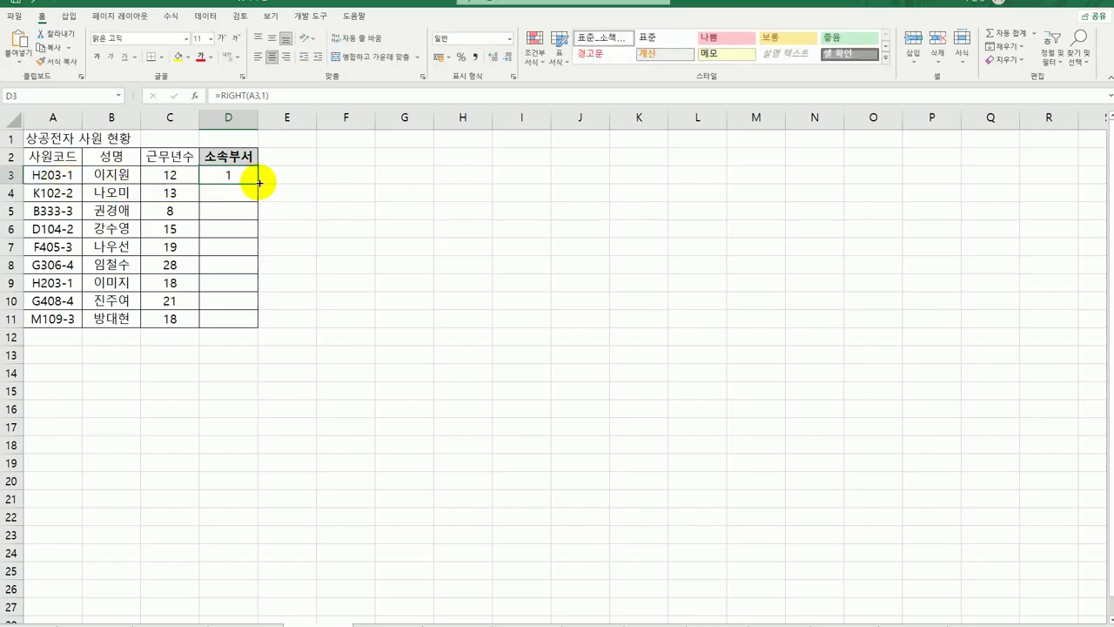
{"action": "left_click_drag", "start_coordinate": [259, 183], "coordinate": [232, 320]}
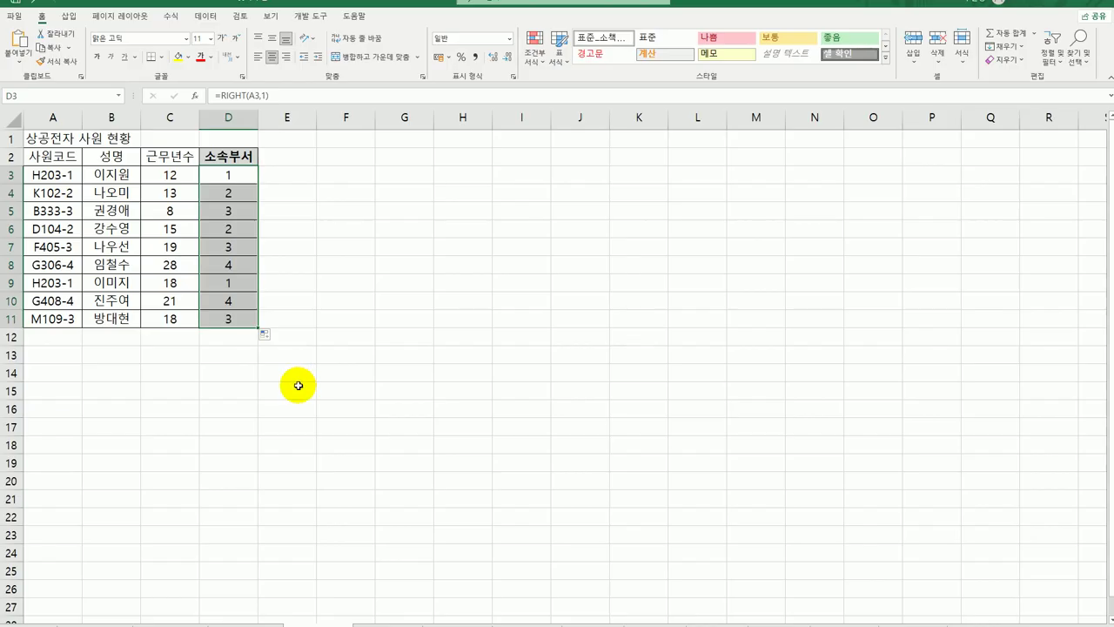
- Wrap the RIGHT formula in D3 in CHOOSE as its index number and open the CHOOSE function arguments
{"action": "double_click", "coordinate": [241, 174]}
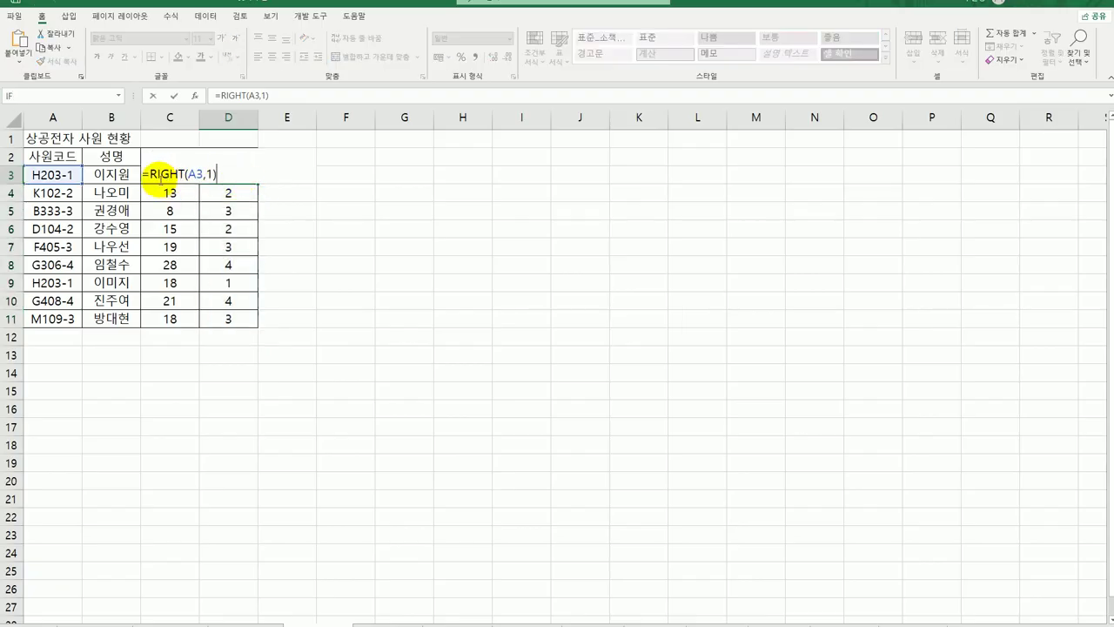
{"action": "left_click", "coordinate": [149, 174]}
{"action": "type", "text": "c"}
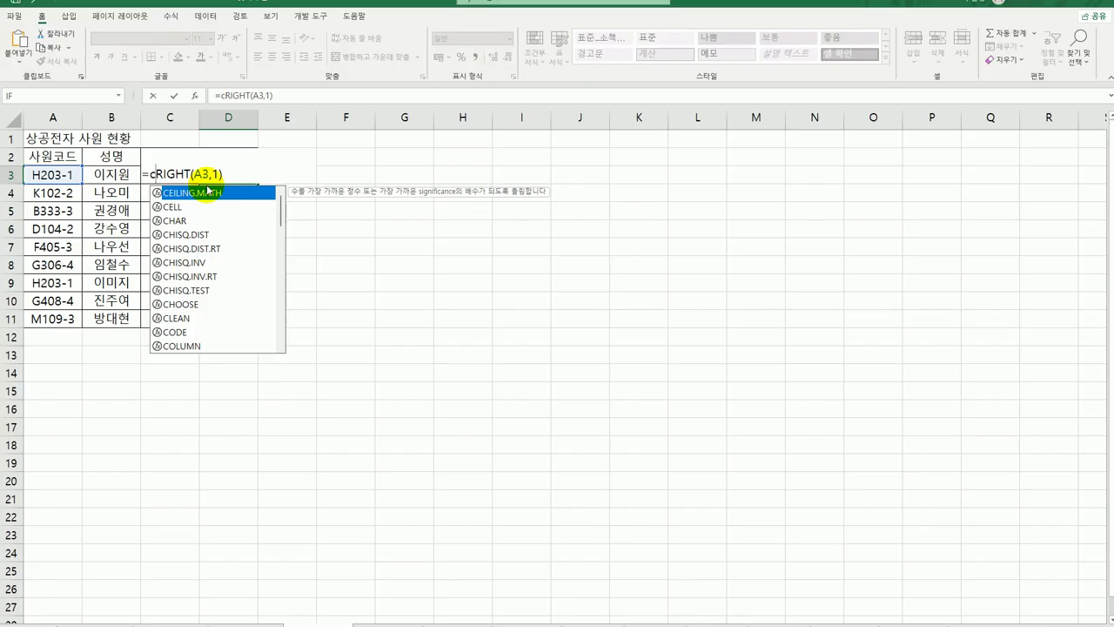
{"action": "type", "text": "ho"}
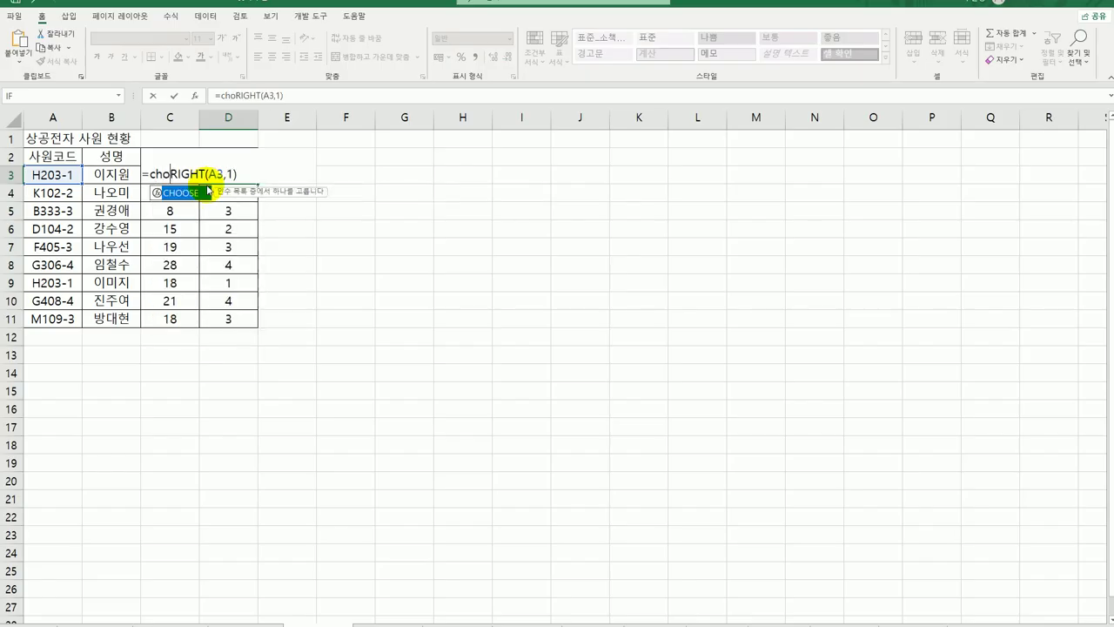
{"action": "double_click", "coordinate": [198, 195]}
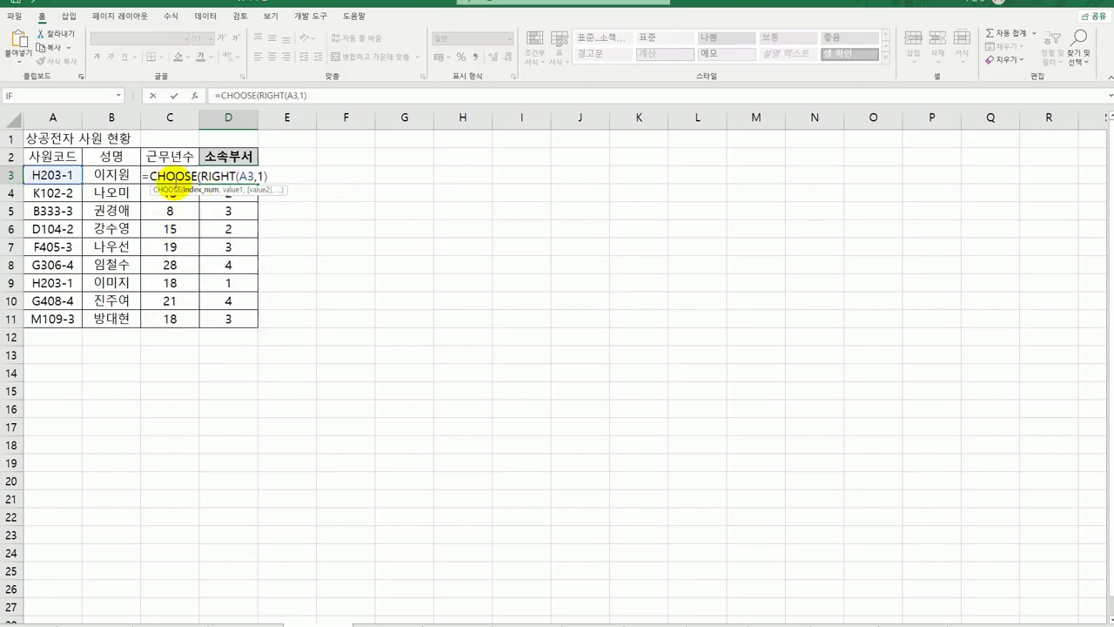
{"action": "left_click", "coordinate": [194, 95]}
{"action": "left_click_drag", "start_coordinate": [411, 288], "coordinate": [429, 155]}
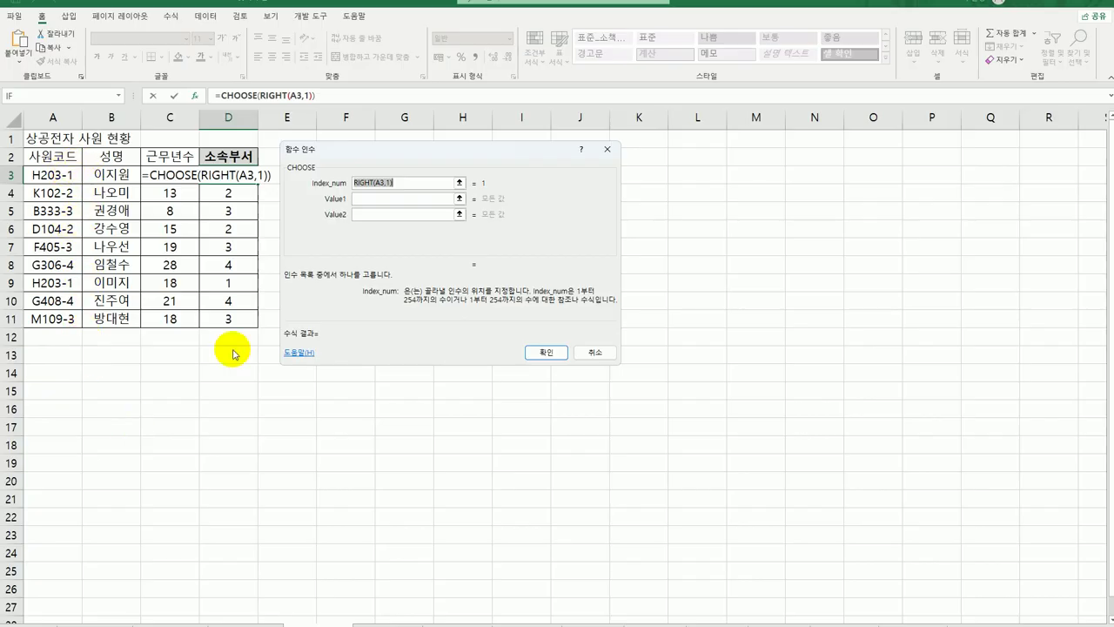
- Set the CHOOSE values 1 to 4 to 영업부, 인사부, 총무부 and 기획부
{"action": "left_click", "coordinate": [366, 199]}
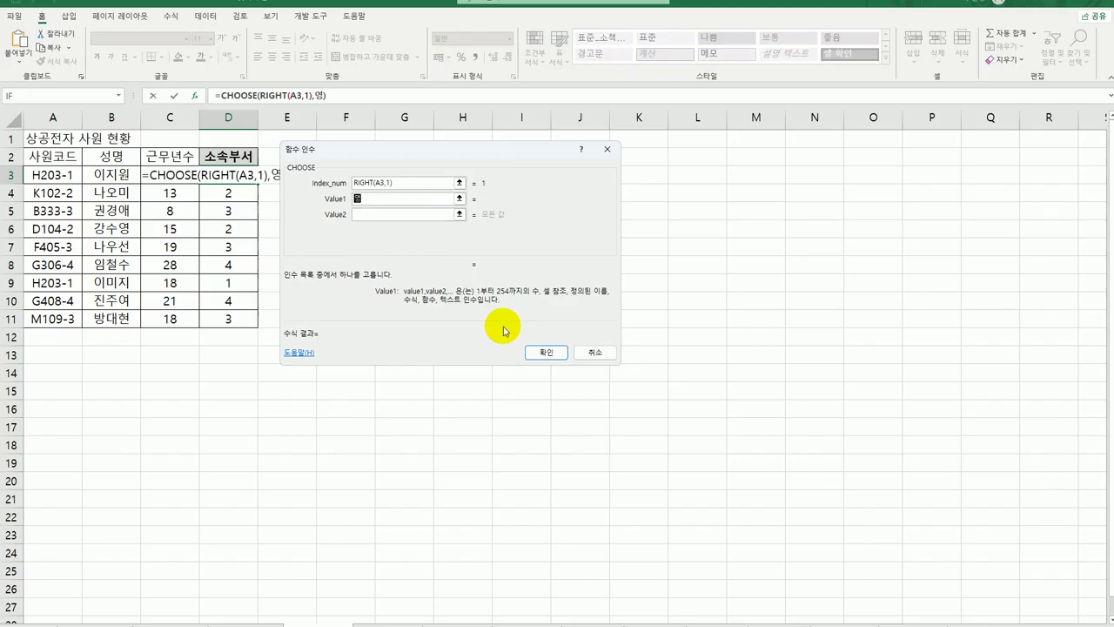
{"action": "type", "text": "영업부"}
{"action": "key", "text": "Tab"}
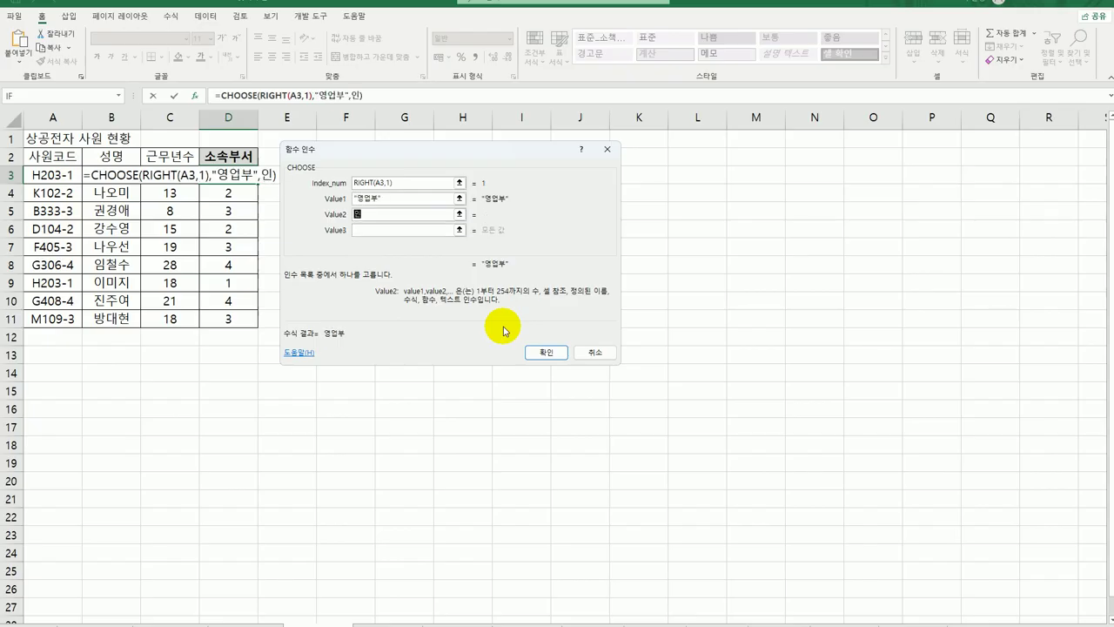
{"action": "type", "text": "인사부"}
{"action": "key", "text": "Tab"}
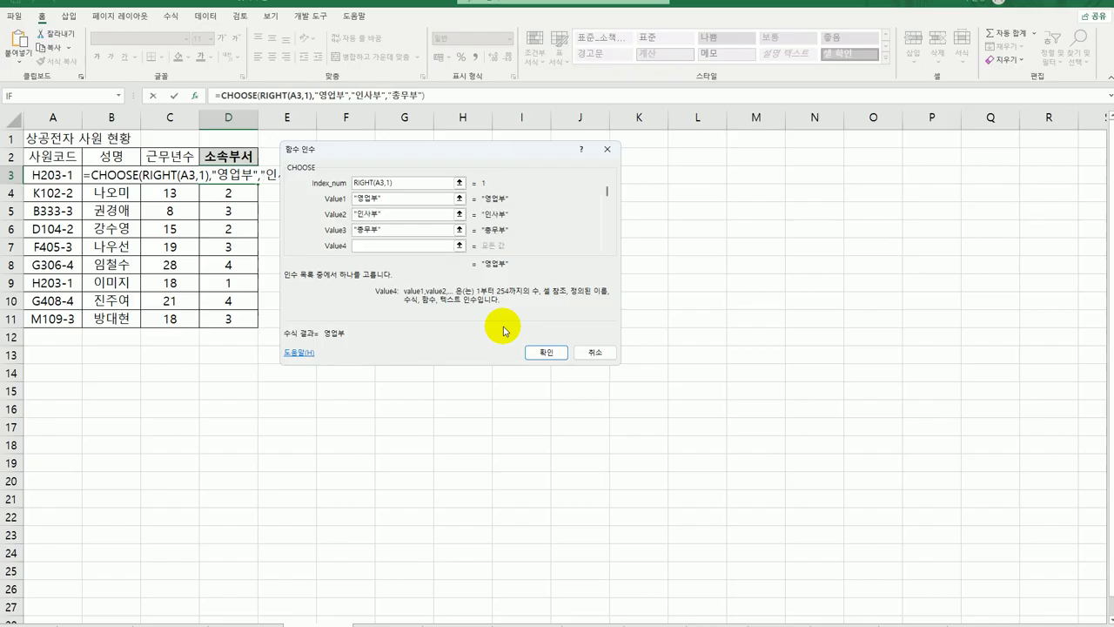
{"action": "type", "text": "기회"}
{"action": "type", "text": "부"}
{"action": "key", "text": "Tab"}
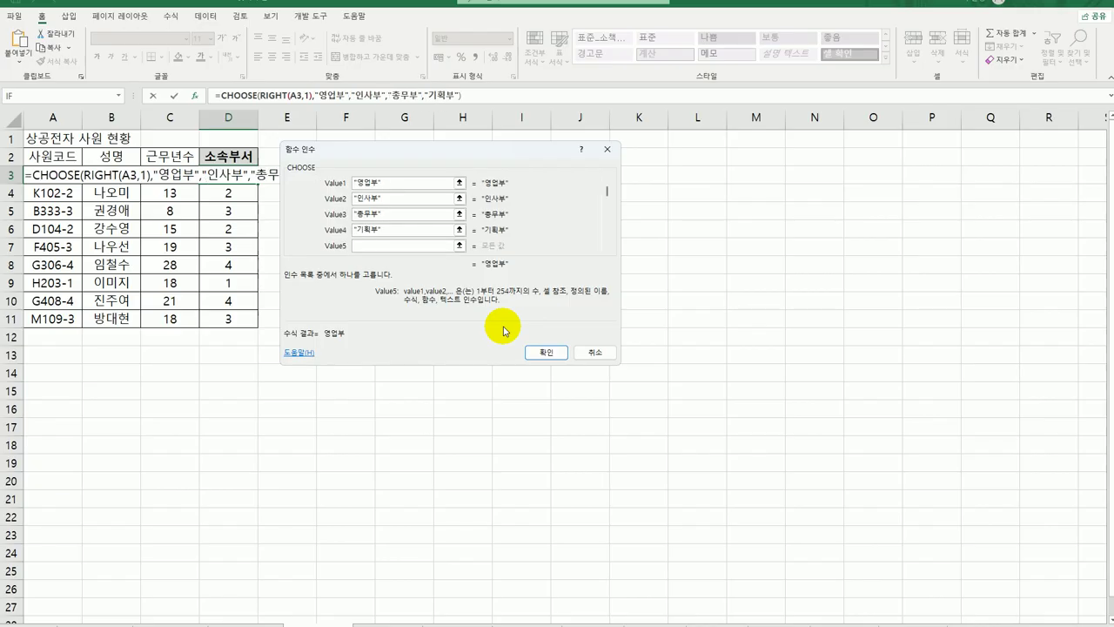
{"action": "left_click", "coordinate": [607, 185]}
{"action": "left_click", "coordinate": [386, 244]}
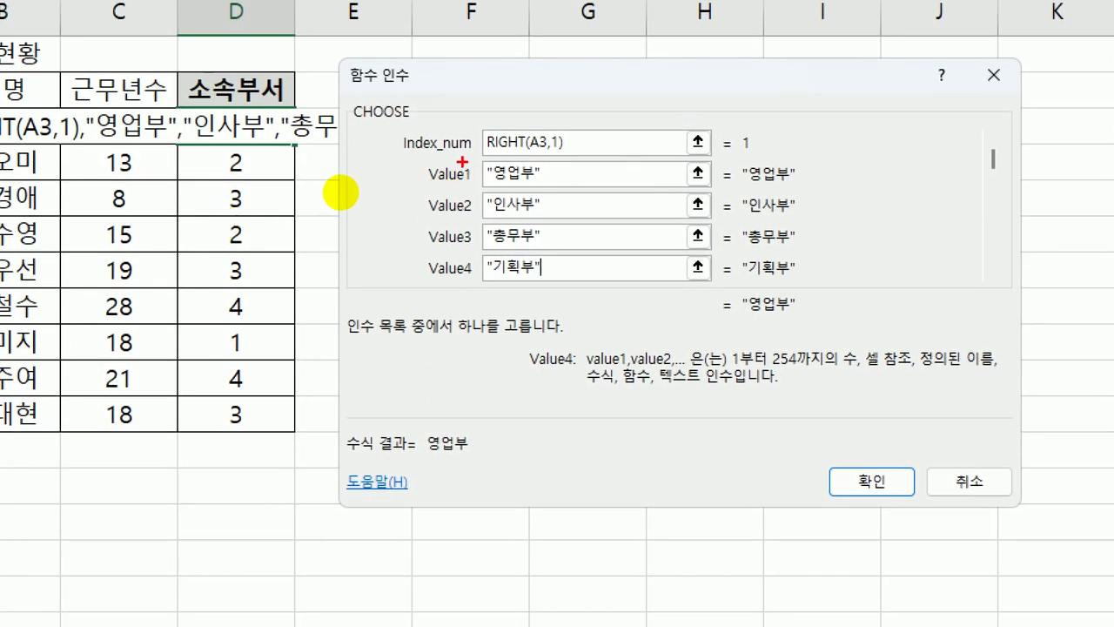
{"action": "mouse_move", "coordinate": [470, 157]}
{"action": "left_mouse_down"}
{"action": "mouse_move", "coordinate": [428, 157]}
{"action": "mouse_move", "coordinate": [394, 111]}
{"action": "mouse_move", "coordinate": [435, 117]}
{"action": "mouse_move", "coordinate": [480, 159]}
{"action": "mouse_move", "coordinate": [576, 157]}
{"action": "left_mouse_up"}
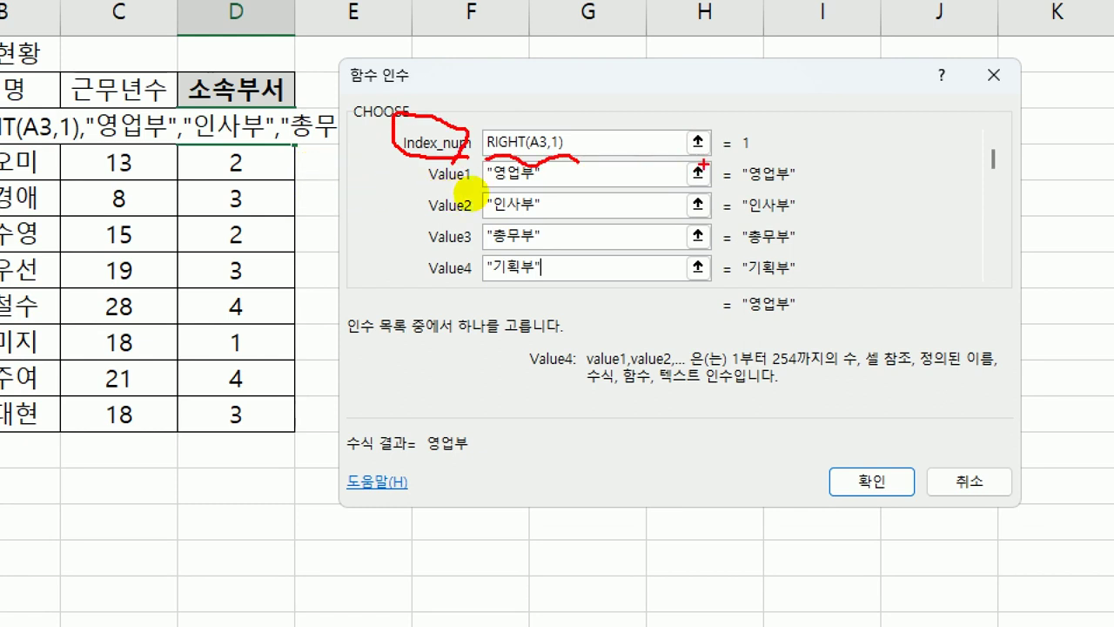
{"action": "mouse_move", "coordinate": [733, 106]}
{"action": "left_mouse_down"}
{"action": "mouse_move", "coordinate": [731, 150]}
{"action": "mouse_move", "coordinate": [748, 111]}
{"action": "left_mouse_up"}
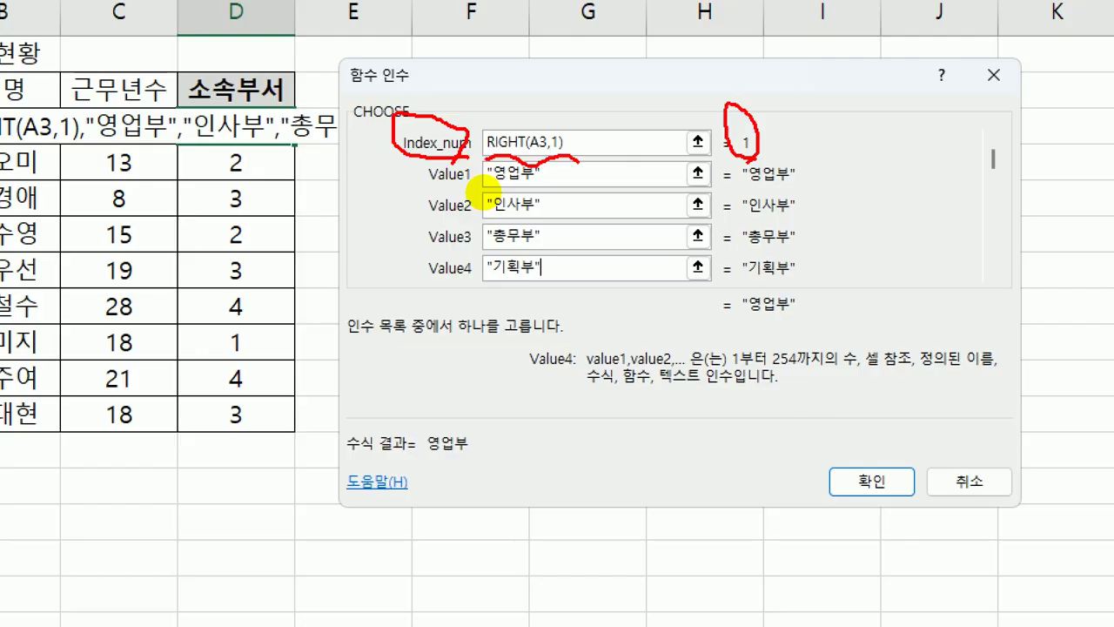
{"action": "mouse_move", "coordinate": [556, 181]}
{"action": "left_mouse_down"}
{"action": "mouse_move", "coordinate": [557, 282]}
{"action": "mouse_move", "coordinate": [568, 270]}
{"action": "left_mouse_up"}
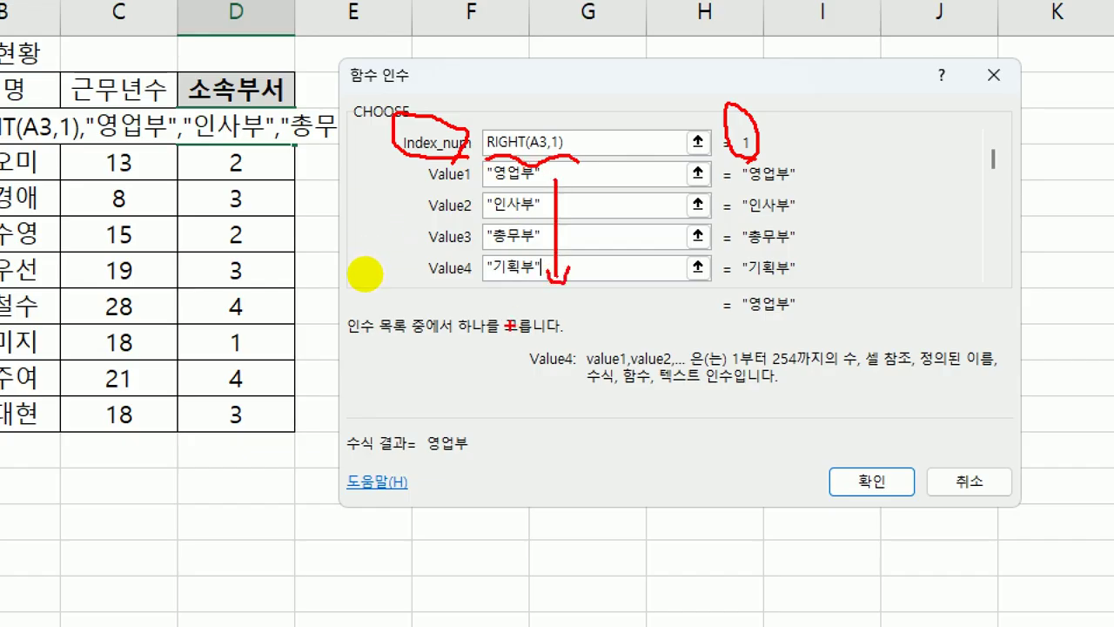
{"action": "key", "text": "Escape"}
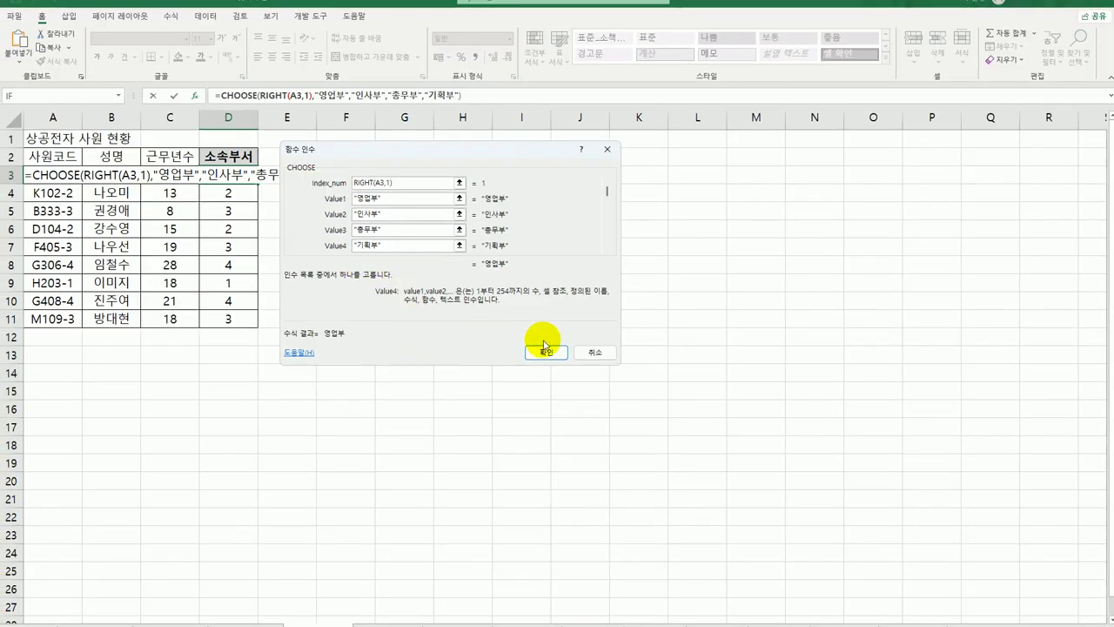
- Confirm the CHOOSE formula in D3, fill it down through D11 and return to cell A1
{"action": "left_click", "coordinate": [545, 352]}
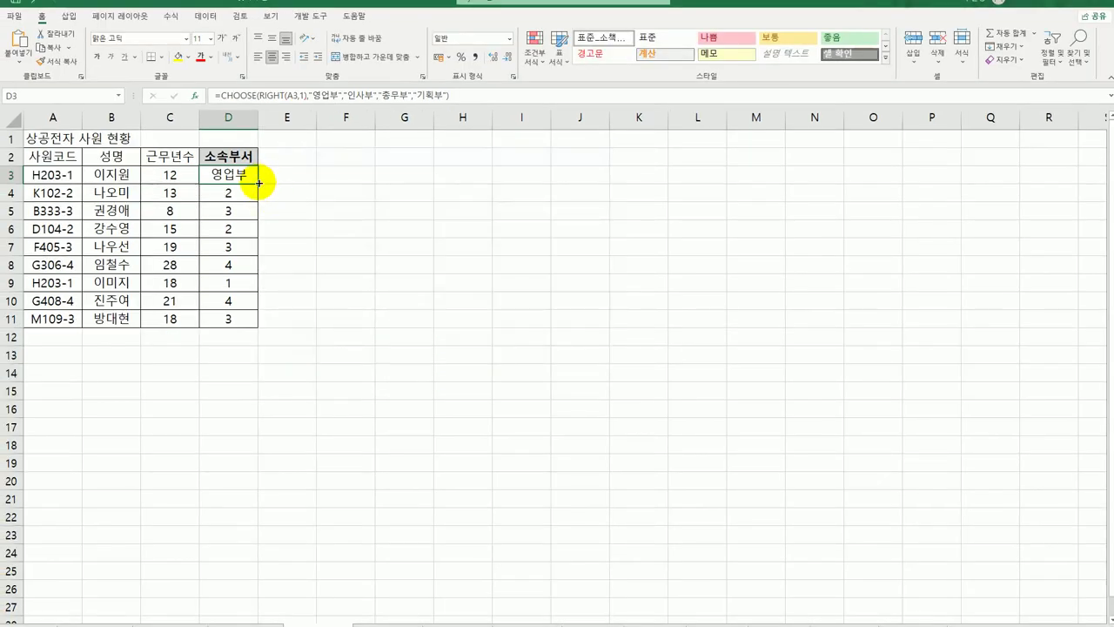
{"action": "left_click_drag", "start_coordinate": [258, 183], "coordinate": [238, 324]}
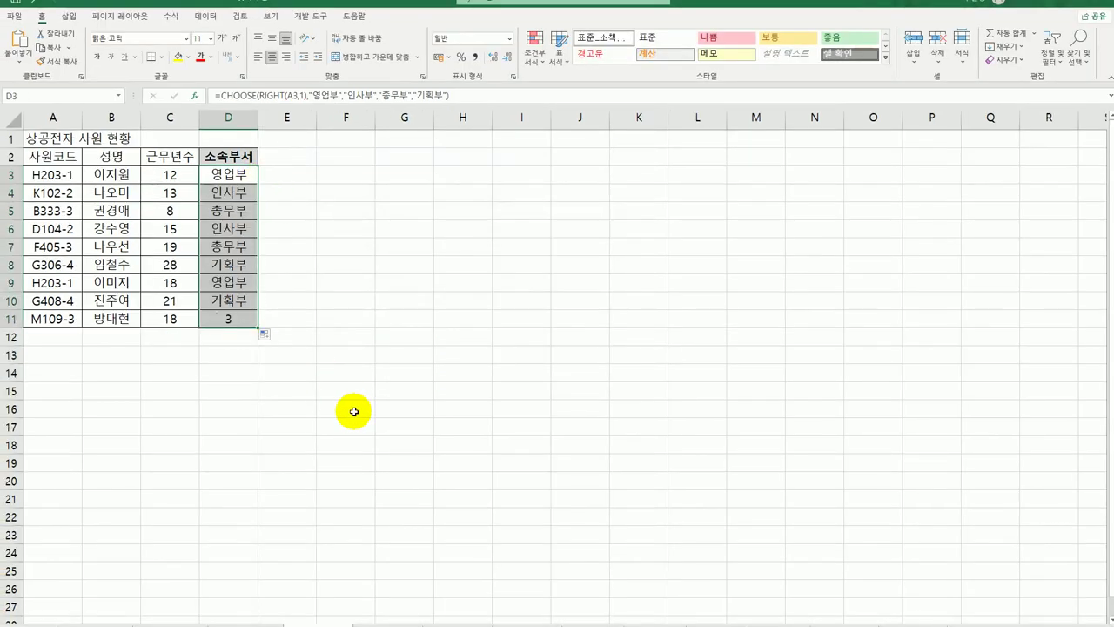
{"action": "left_click", "coordinate": [230, 318]}
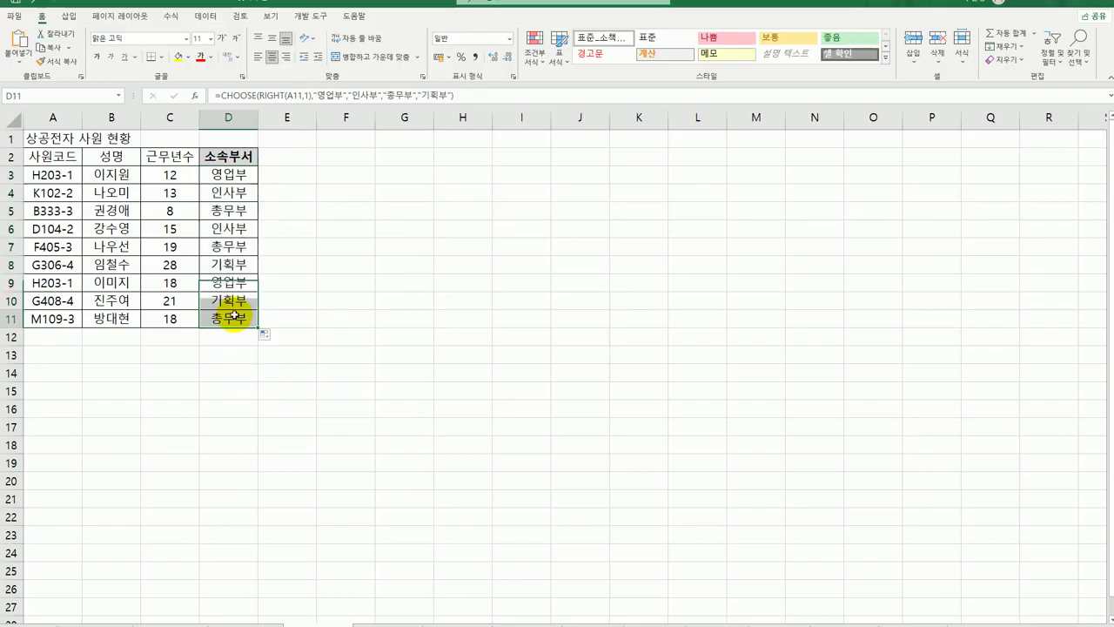
{"action": "key", "text": "ctrl+Home"}
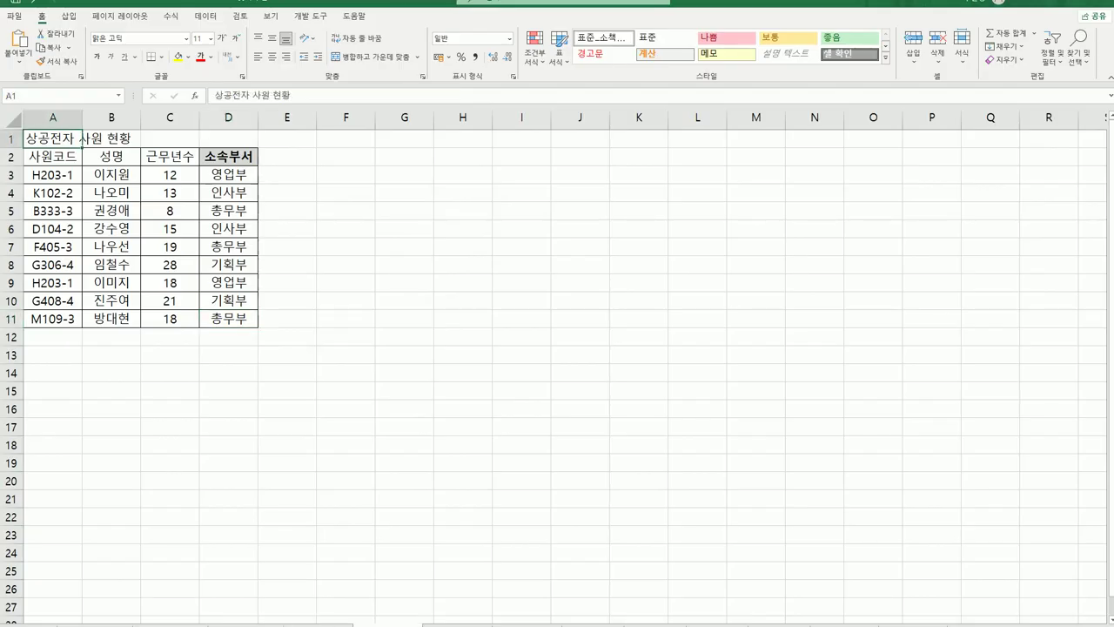
- Start a RANK.EQ formula in D3 of the 인사기록표 worksheet through its function arguments, with C3 as the number
{"action": "key", "text": "ctrl+Page_Down"}
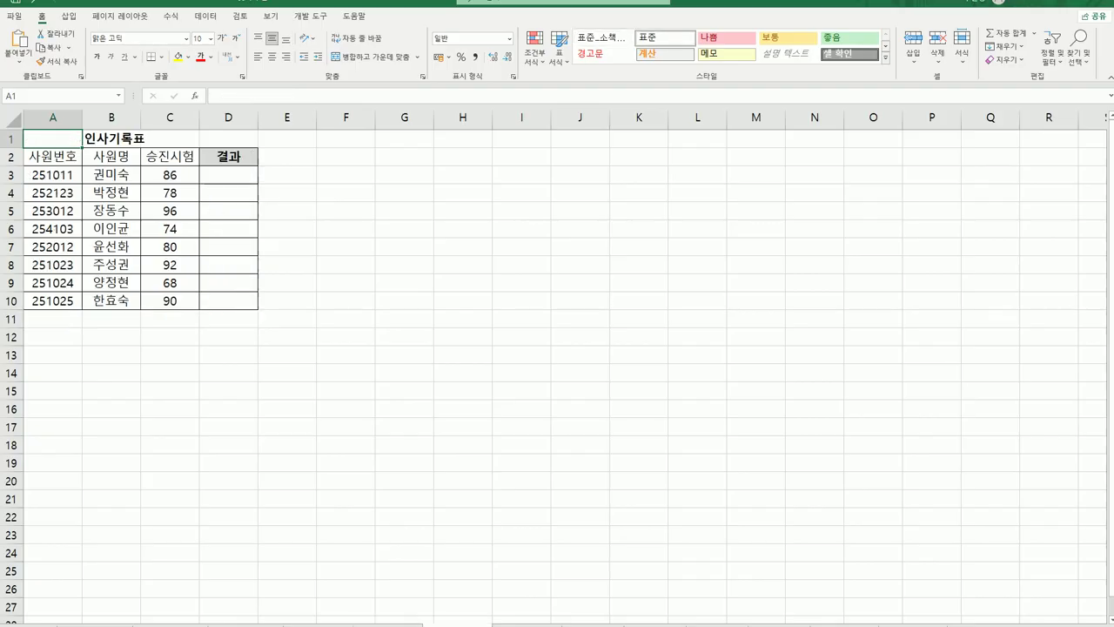
{"action": "left_click", "coordinate": [223, 176]}
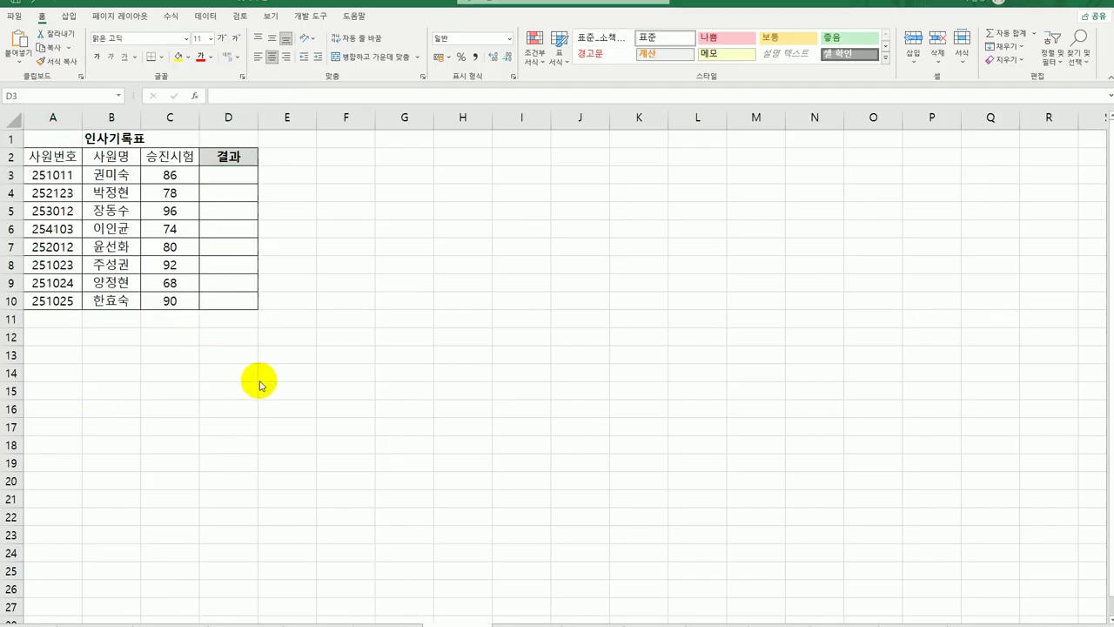
{"action": "left_click", "coordinate": [217, 173]}
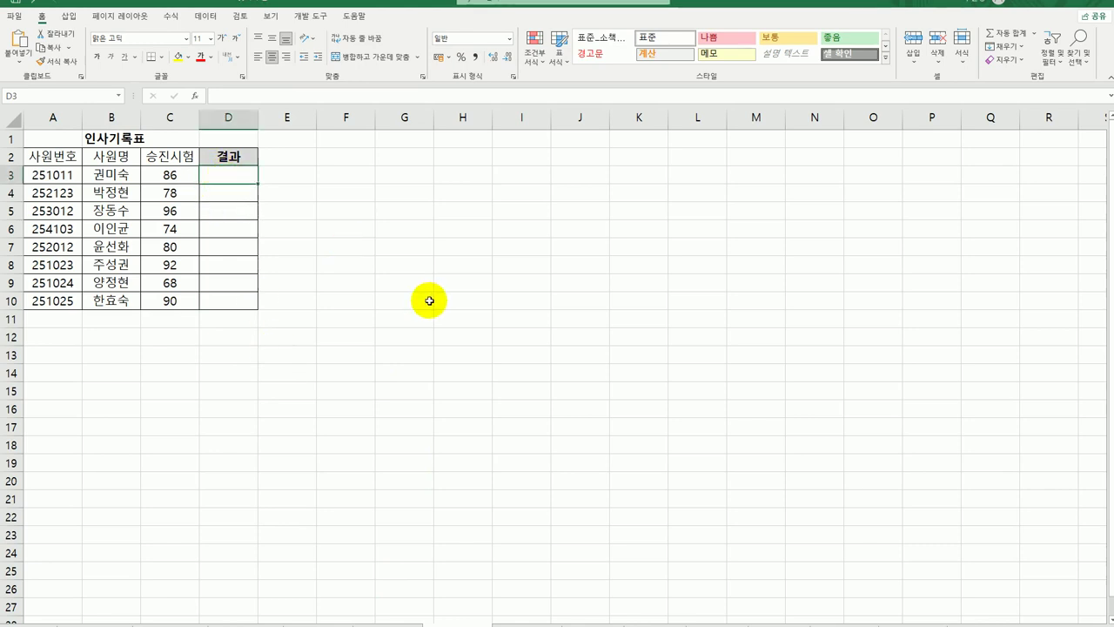
{"action": "type", "text": "="}
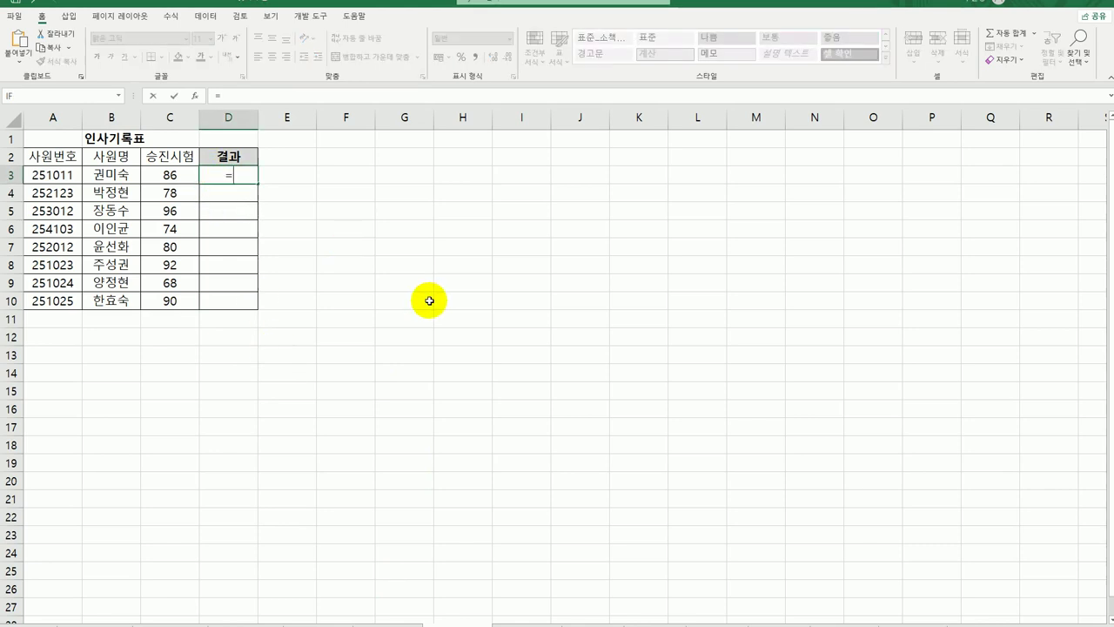
{"action": "type", "text": "ㄱ"}
{"action": "type", "text": "ra"}
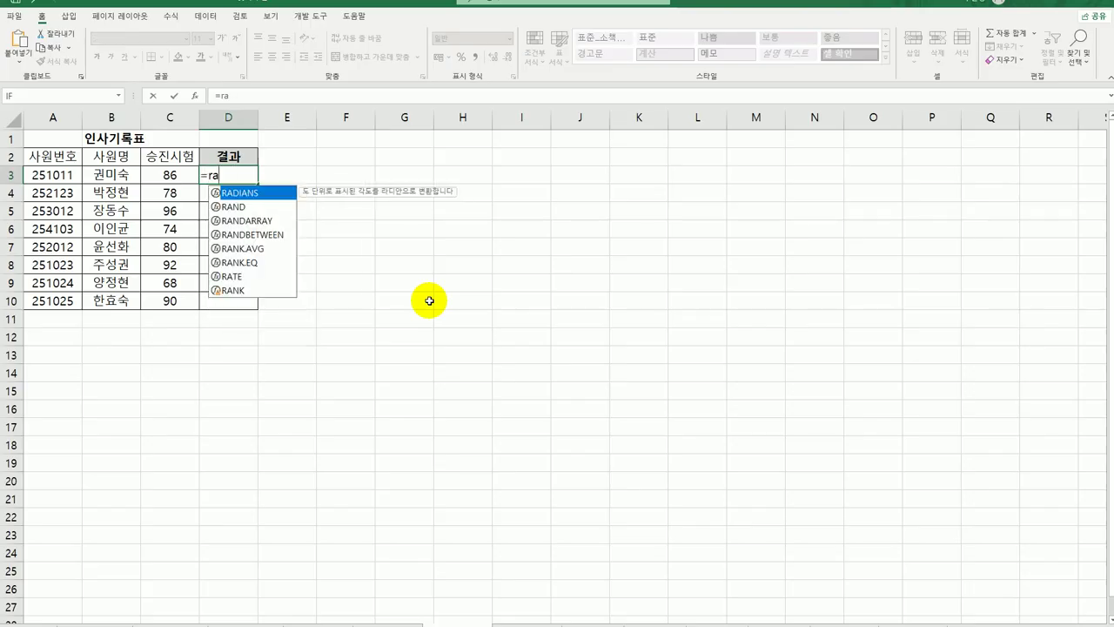
{"action": "double_click", "coordinate": [251, 262]}
{"action": "left_click", "coordinate": [194, 95]}
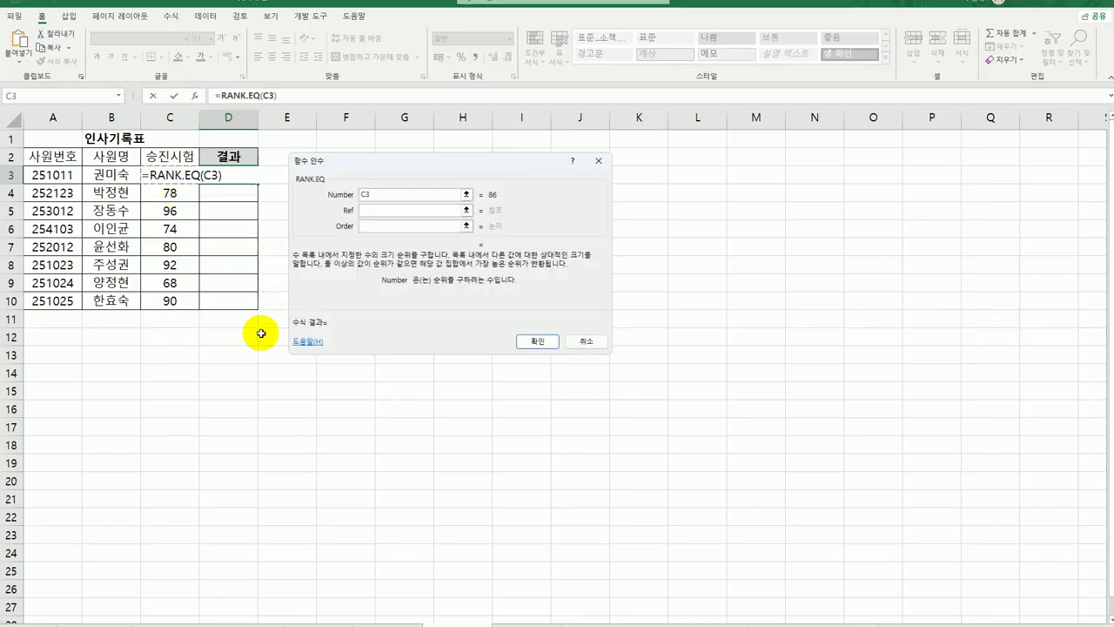
- Set the RANK.EQ reference to the absolute range $C$3:$C$10 of the 승진시험 scores
{"action": "left_click", "coordinate": [389, 211]}
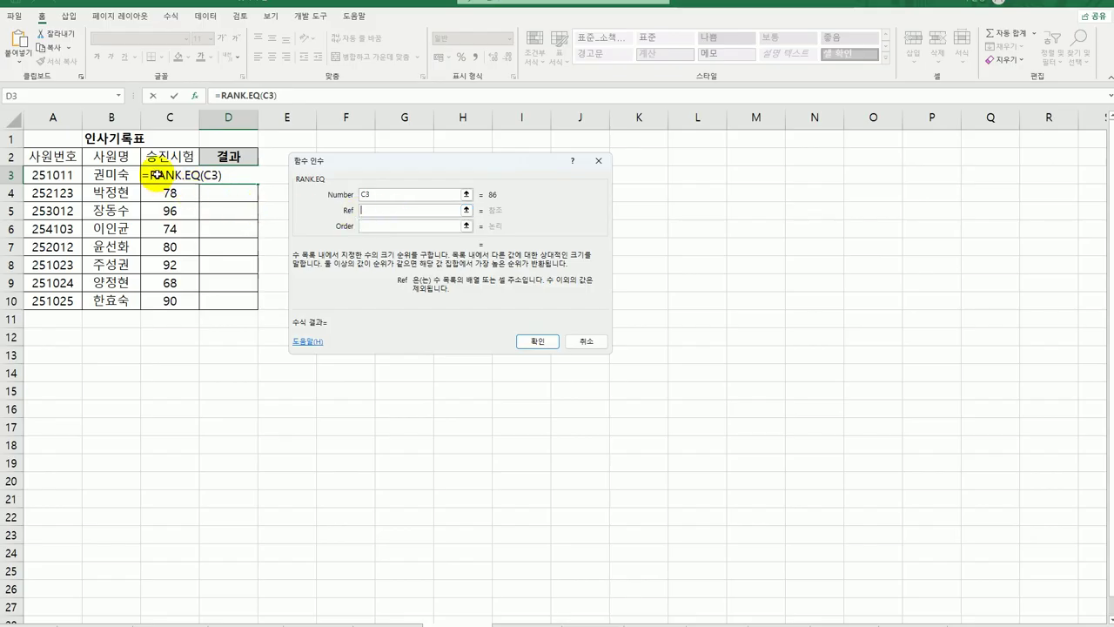
{"action": "left_click_drag", "start_coordinate": [156, 175], "coordinate": [155, 294]}
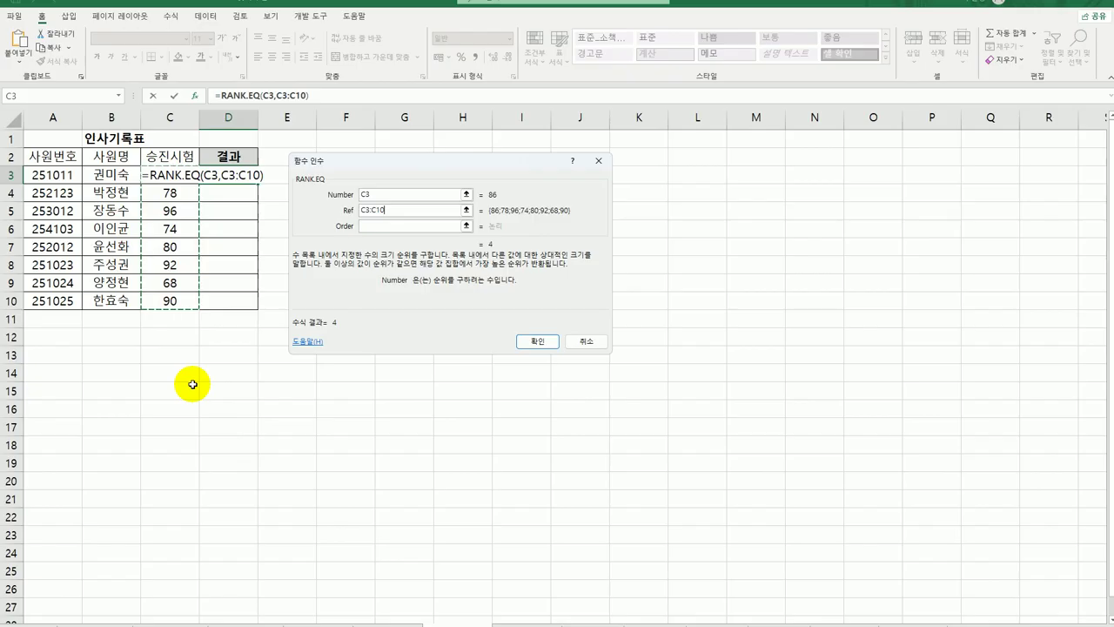
{"action": "key", "text": "F4"}
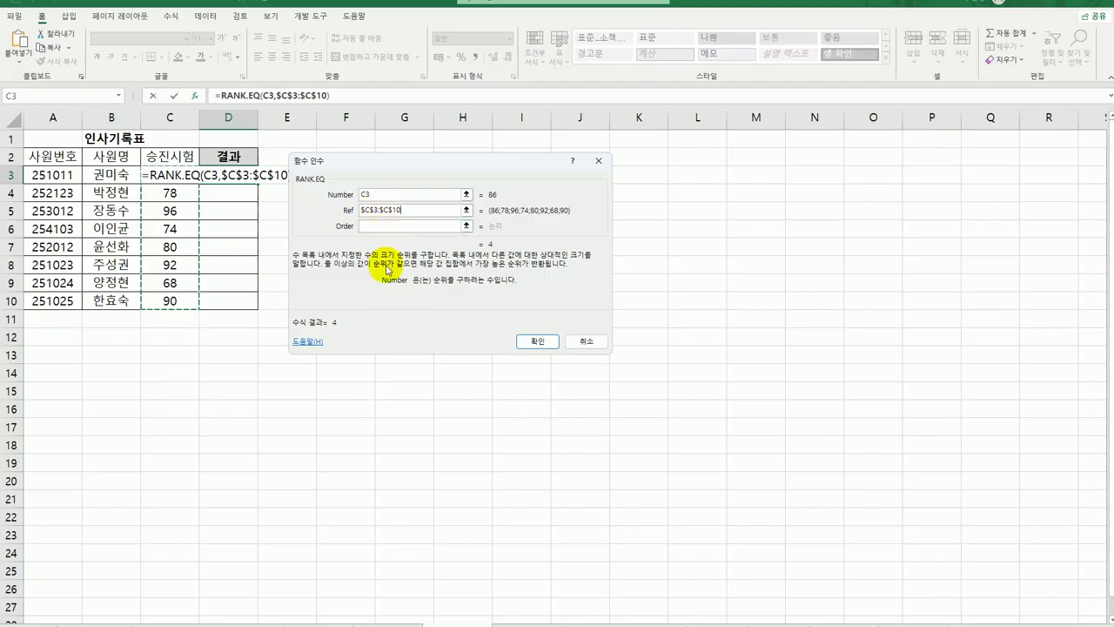
- Set the RANK.EQ order to 0, confirm the formula in D3 and fill it down through D10
{"action": "left_click", "coordinate": [418, 226]}
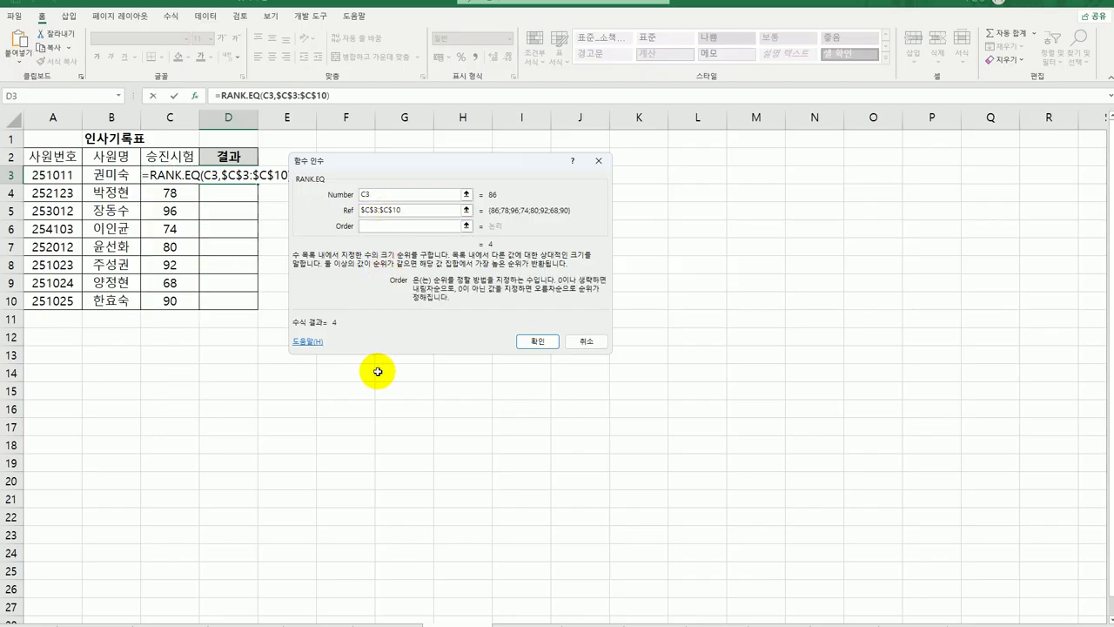
{"action": "left_click", "coordinate": [539, 344]}
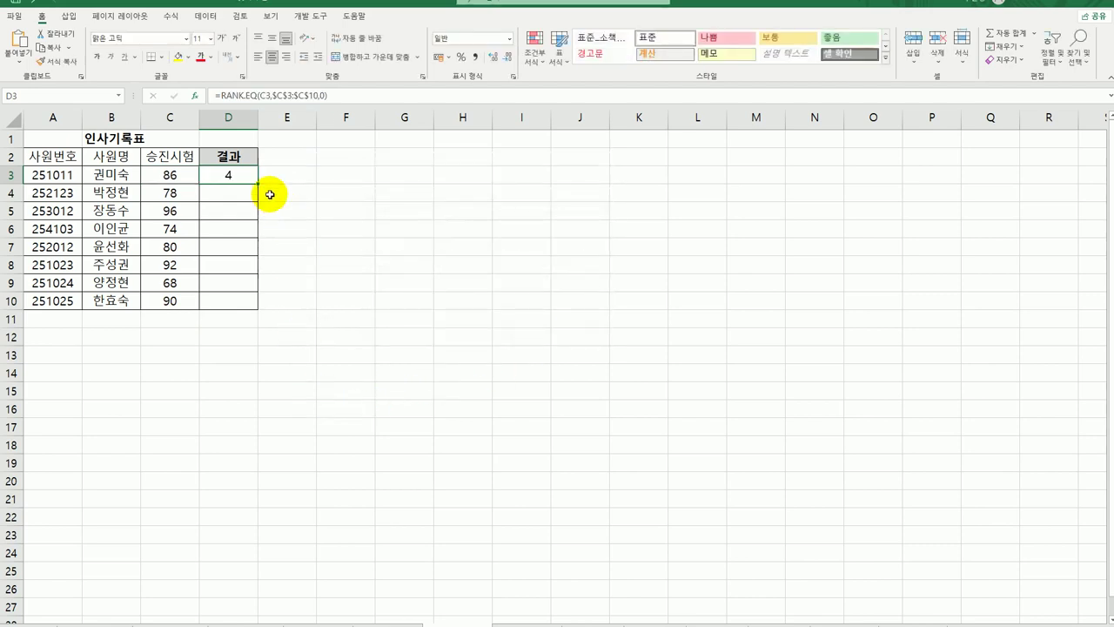
{"action": "left_click_drag", "start_coordinate": [258, 186], "coordinate": [253, 306]}
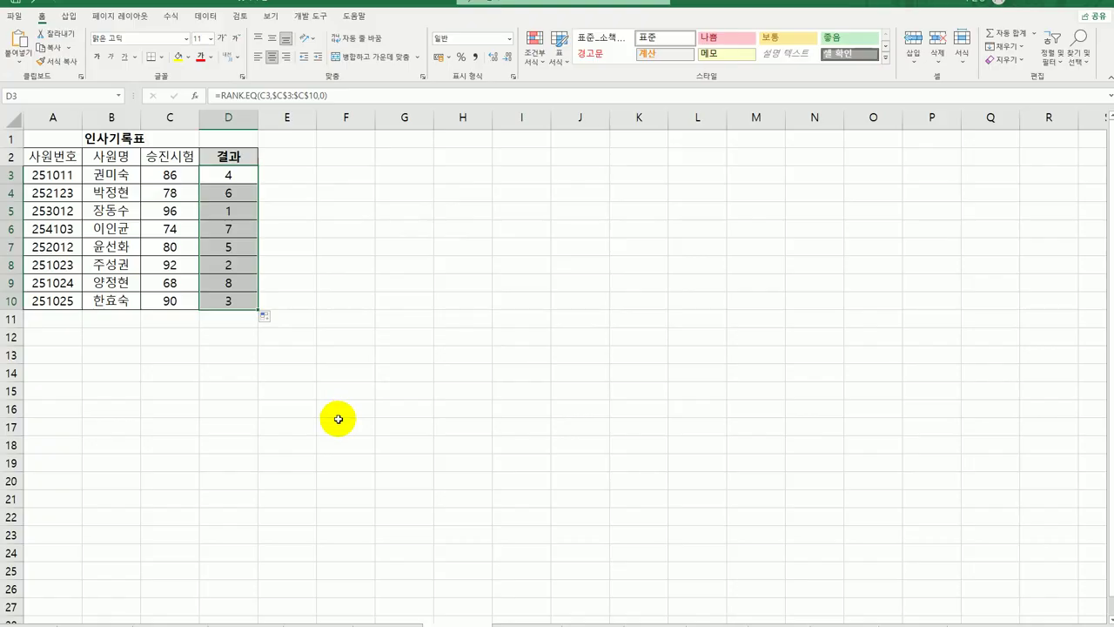
- Wrap the RANK.EQ formula in D3 in a CHOOSE function as its index_num and open the CHOOSE function arguments
{"action": "left_click", "coordinate": [228, 177]}
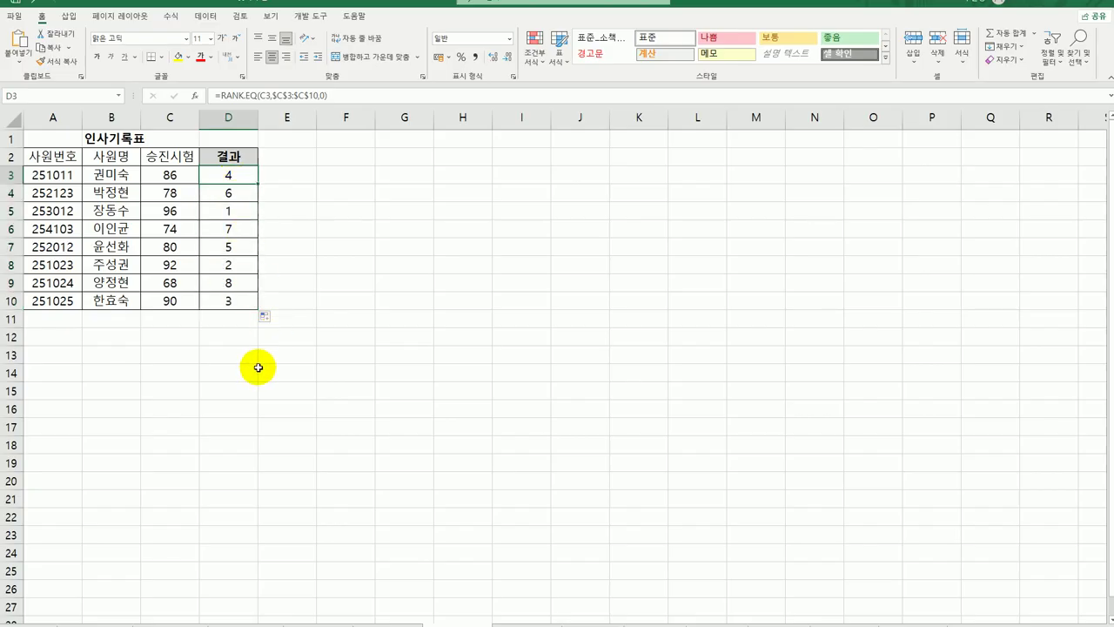
{"action": "double_click", "coordinate": [226, 175]}
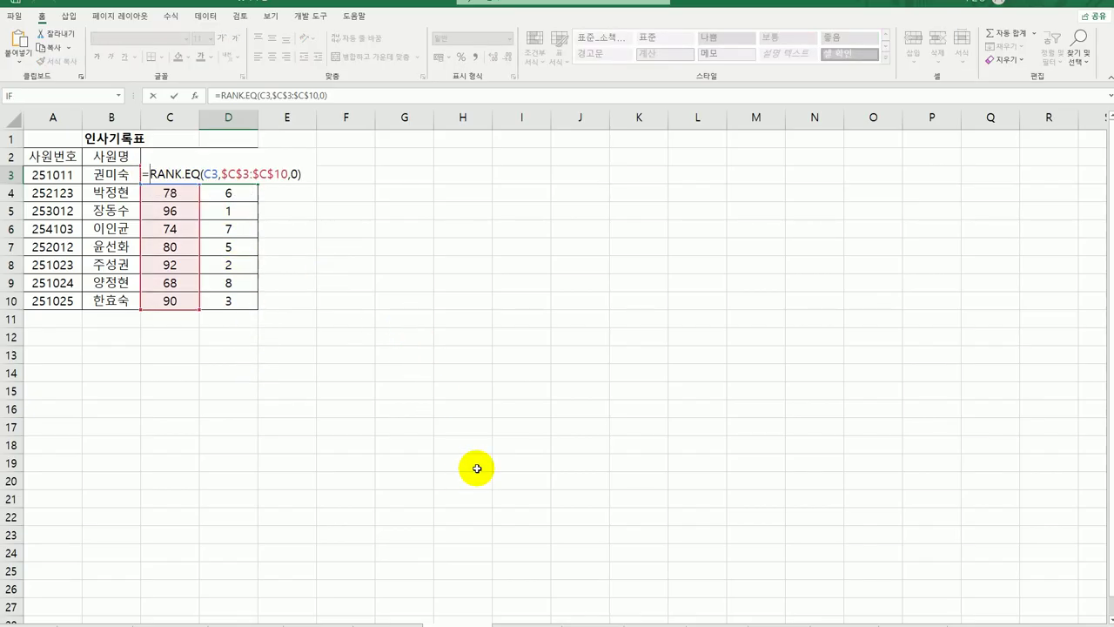
{"action": "type", "text": "choo"}
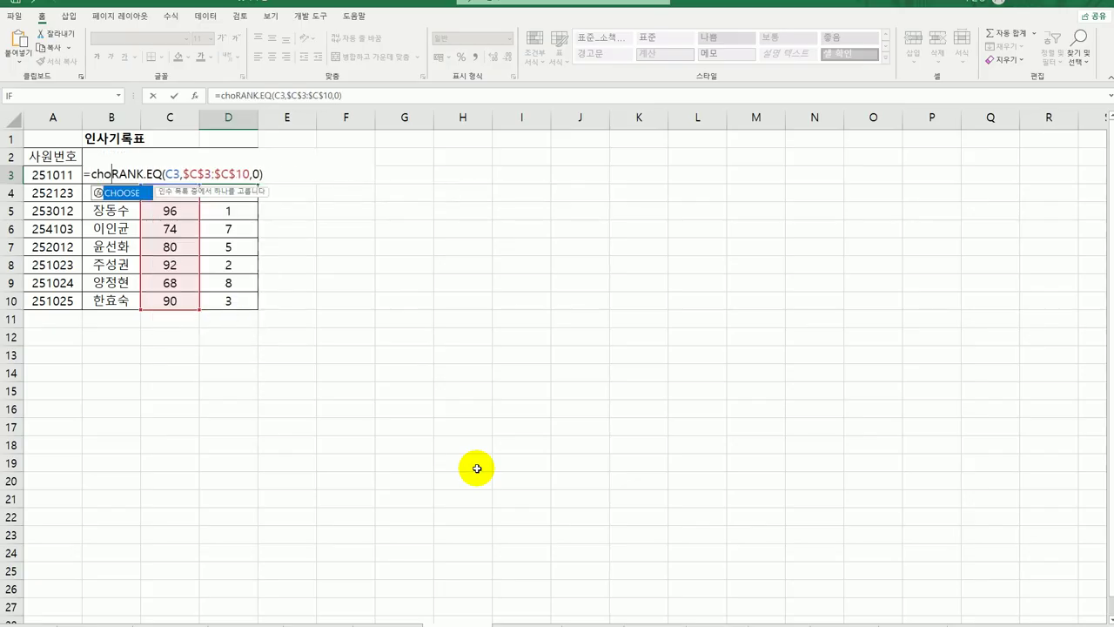
{"action": "double_click", "coordinate": [120, 194]}
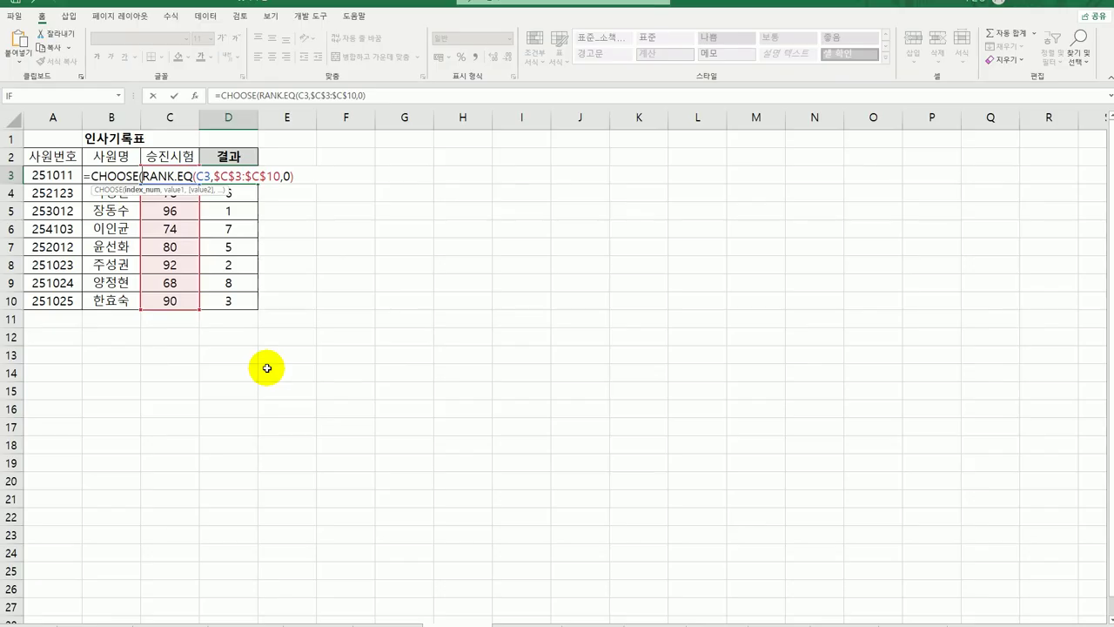
{"action": "left_click", "coordinate": [117, 176]}
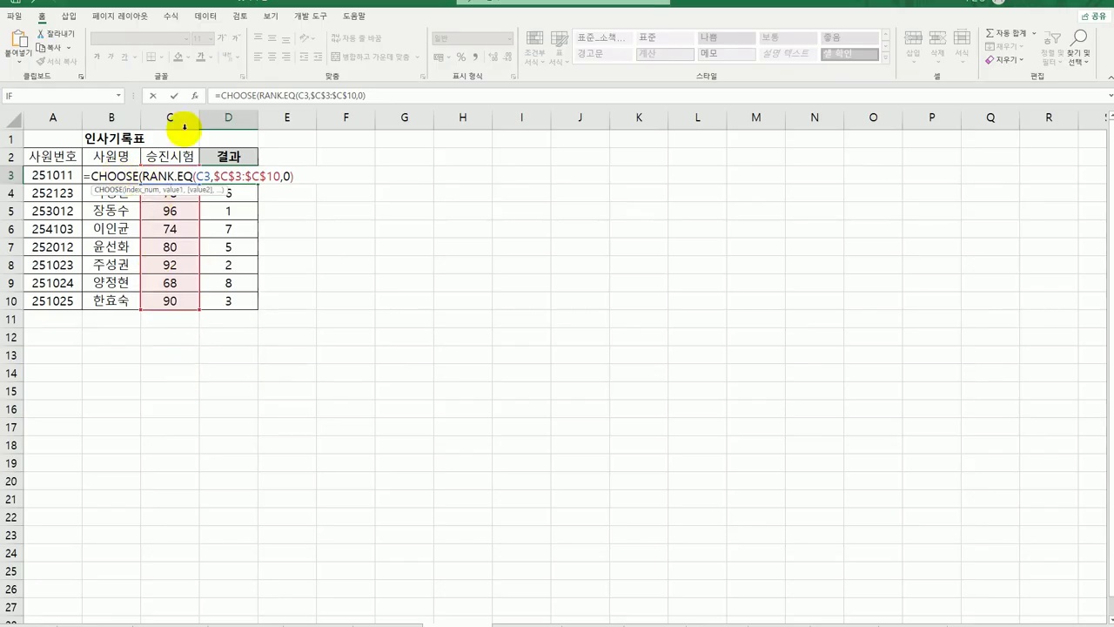
{"action": "left_click", "coordinate": [195, 95]}
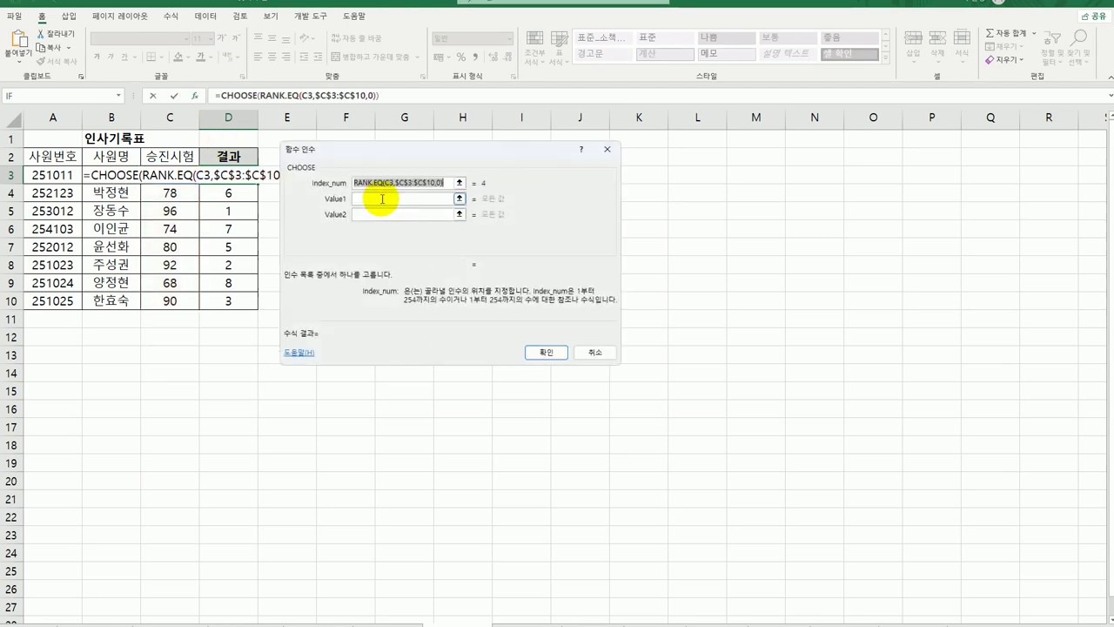
- Set CHOOSE values 1 and 2 to 승진 and values 3 and 4 to 보너스
{"action": "left_click", "coordinate": [383, 200]}
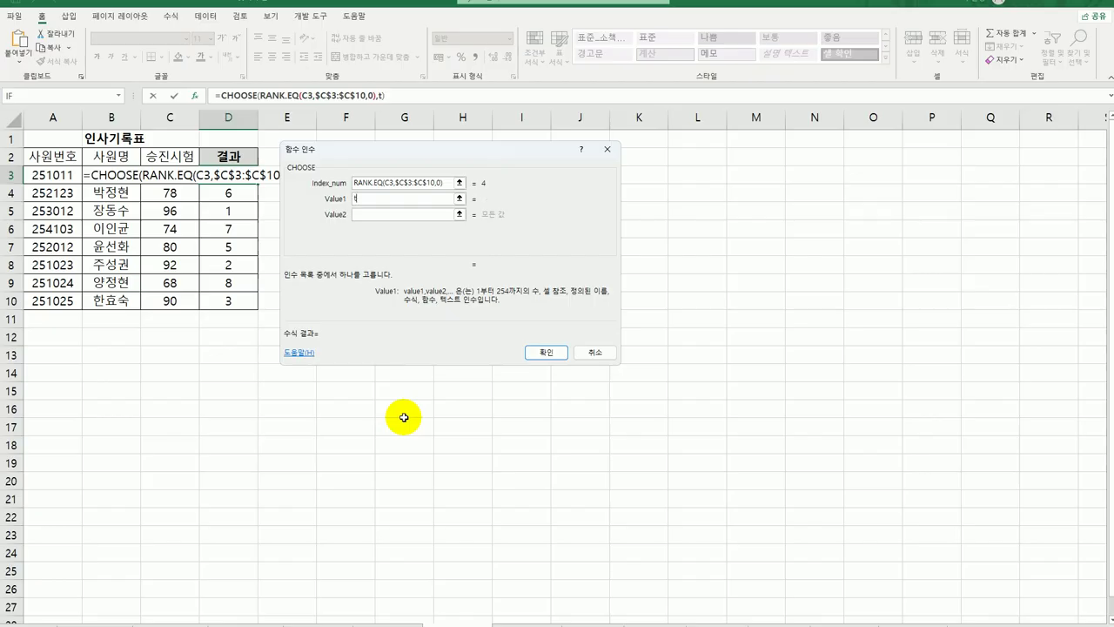
{"action": "key", "text": "Tab"}
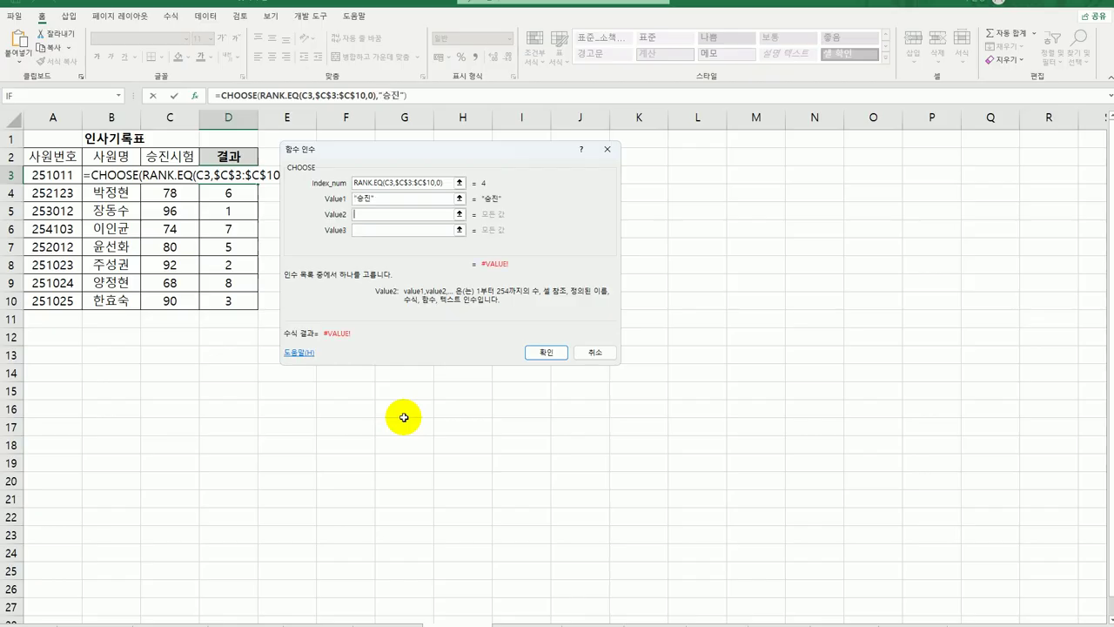
{"action": "type", "text": "승진"}
{"action": "key", "text": "Tab"}
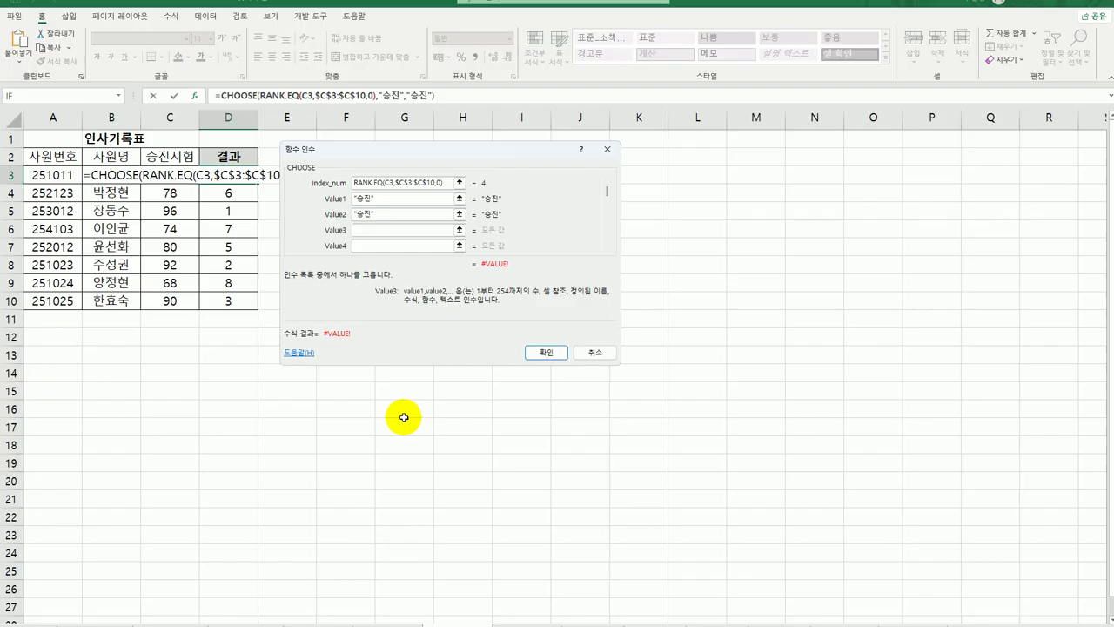
{"action": "type", "text": "보너스"}
{"action": "key", "text": "Tab"}
{"action": "type", "text": "본"}
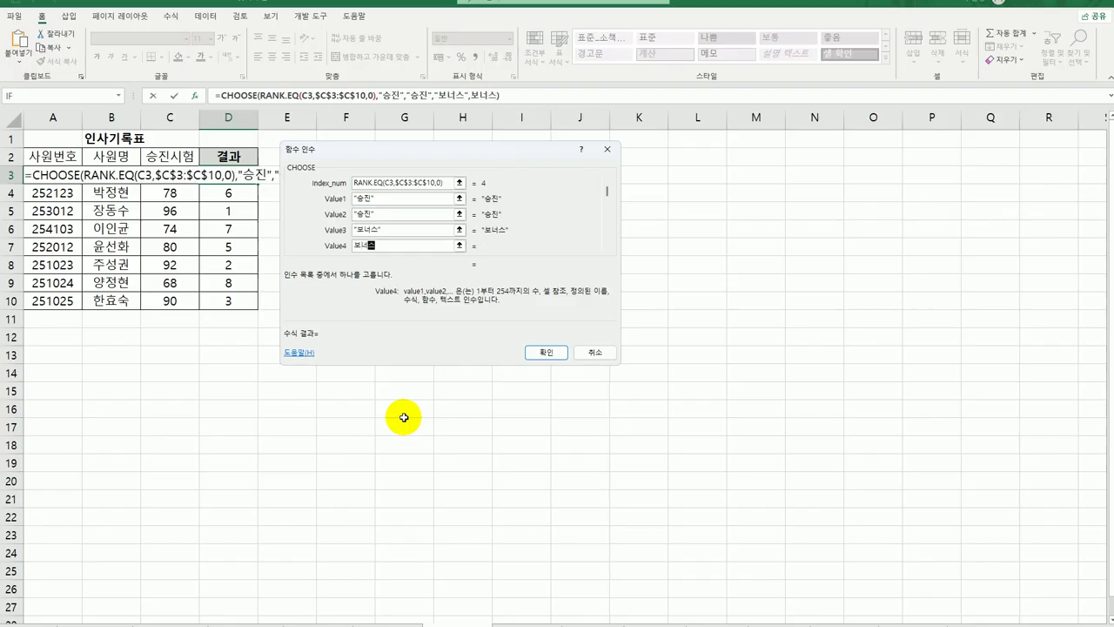
{"action": "key", "text": "Tab"}
- Set CHOOSE values 5 through 8 to 현상유지
{"action": "type", "text": "현상유지"}
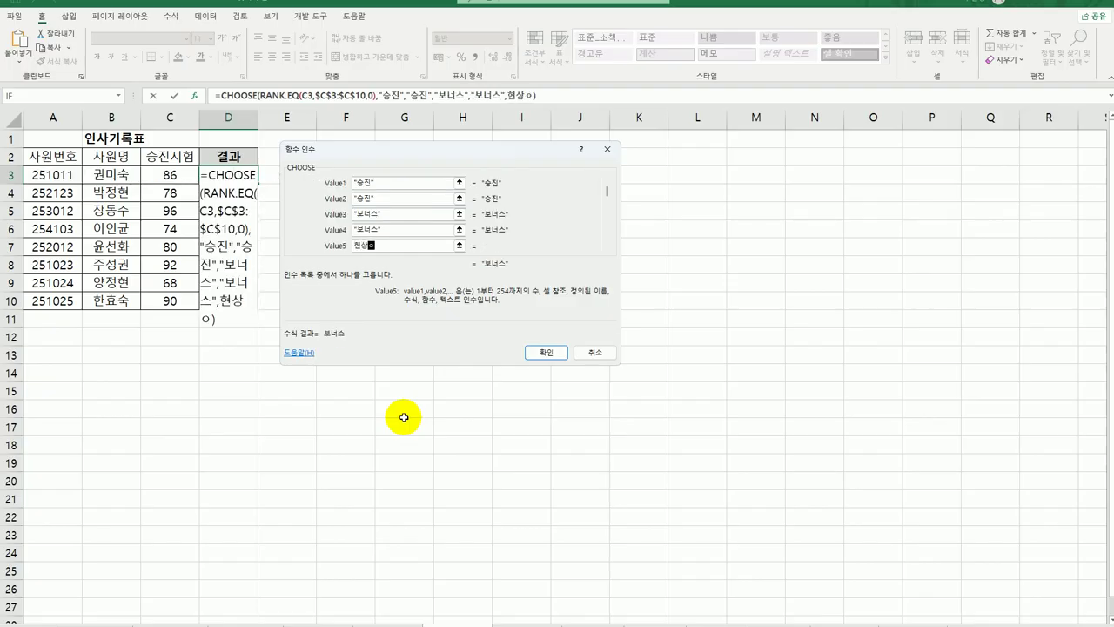
{"action": "key", "text": "Tab"}
{"action": "type", "text": "현상ㅈ"}
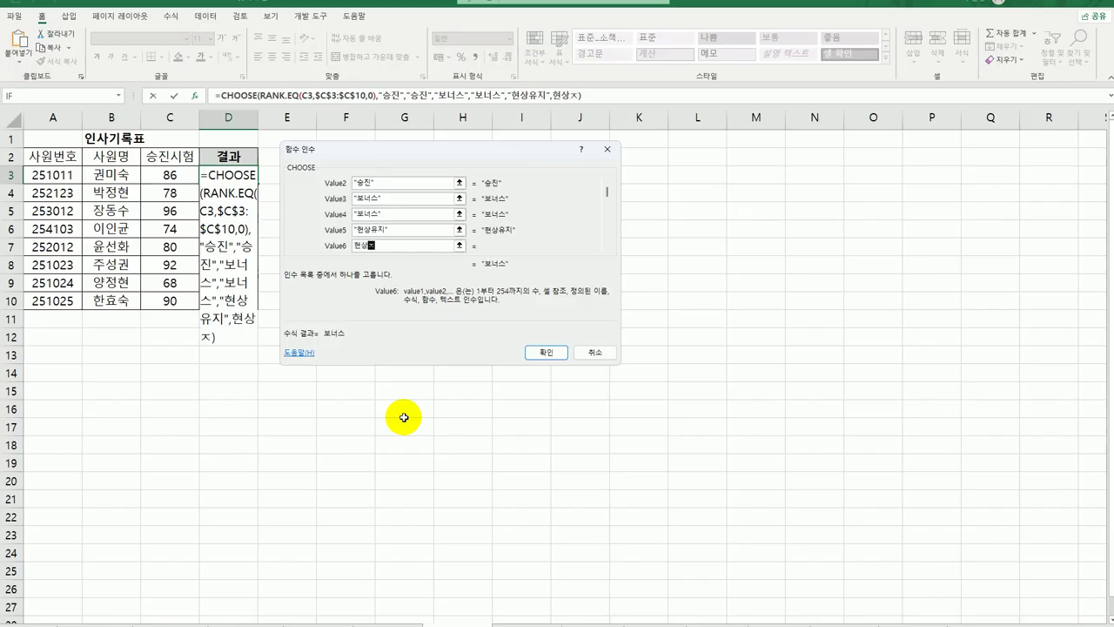
{"action": "type", "text": "유지"}
{"action": "key", "text": "Tab"}
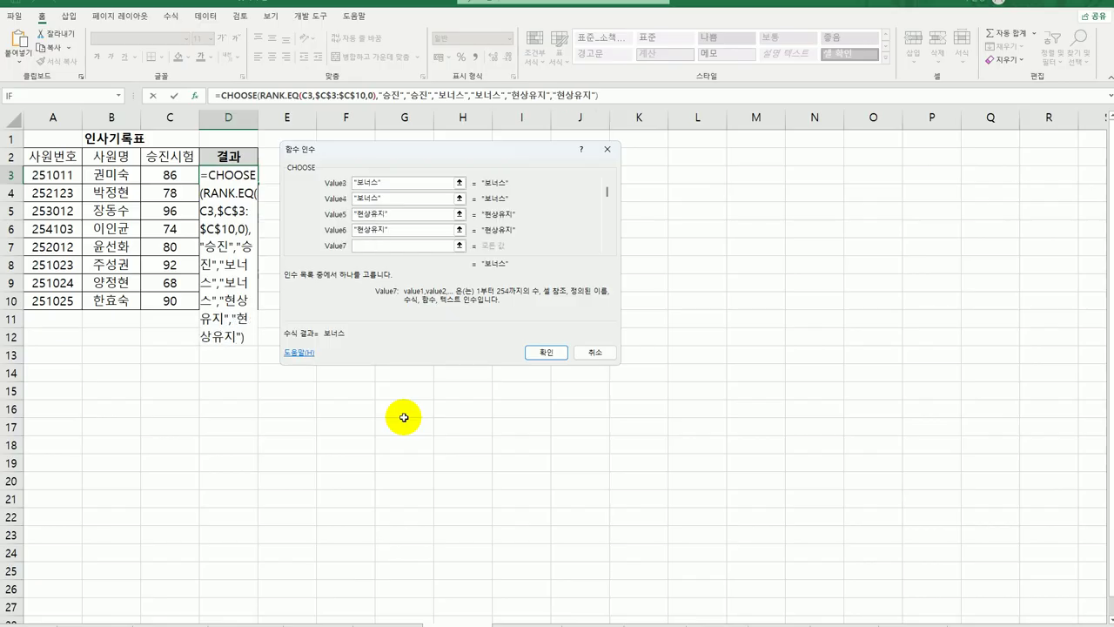
{"action": "type", "text": "현상유지"}
{"action": "key", "text": "Tab"}
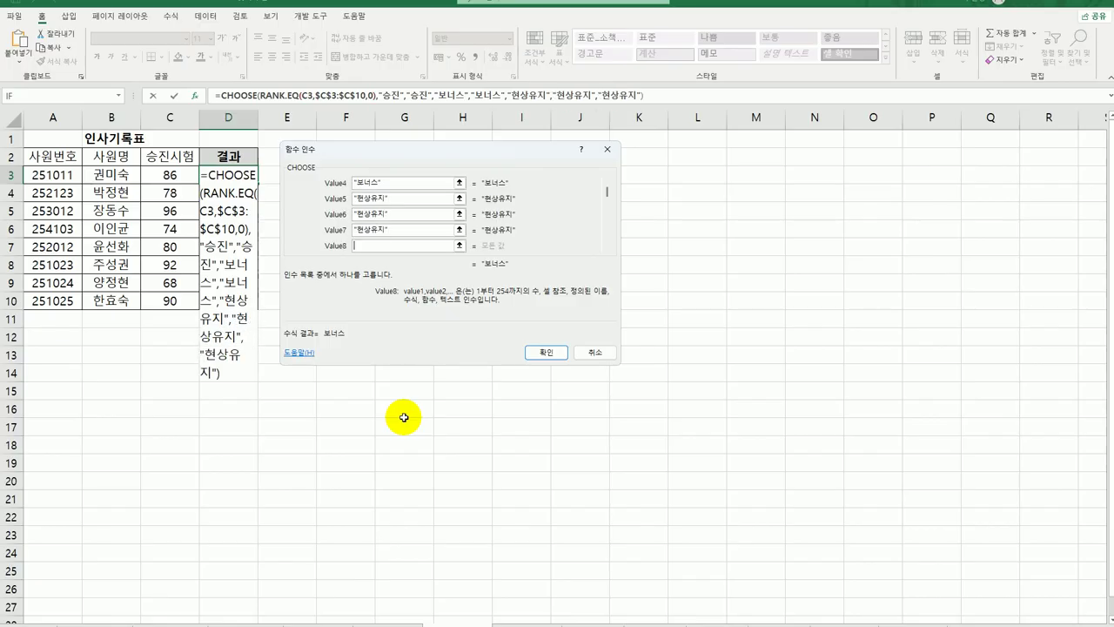
{"action": "type", "text": "현상유"}
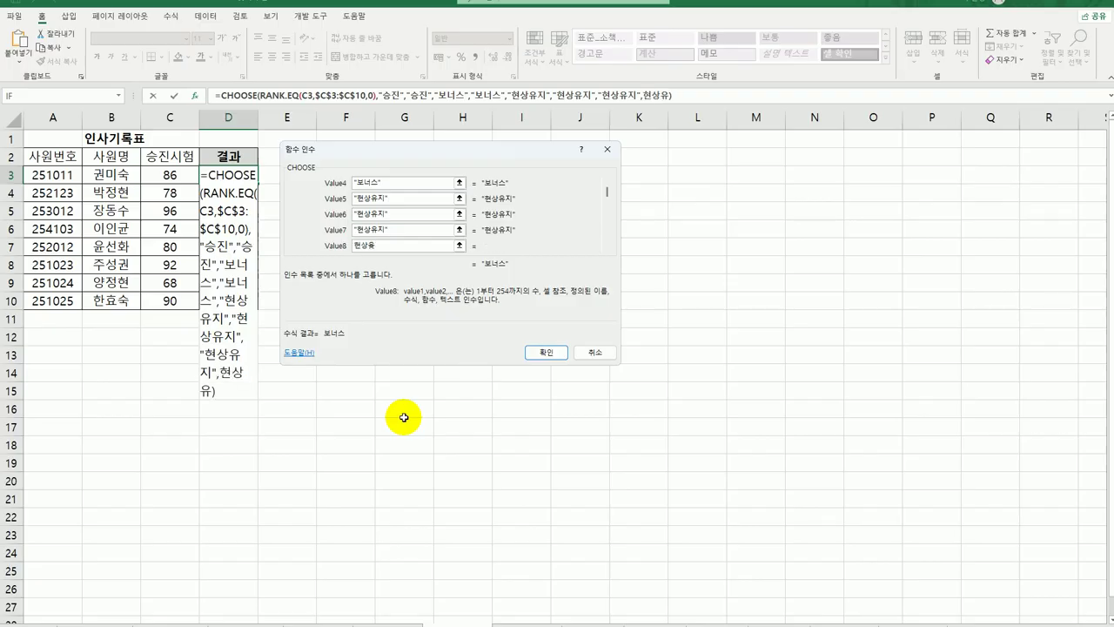
{"action": "type", "text": "지"}
{"action": "key", "text": "Tab"}
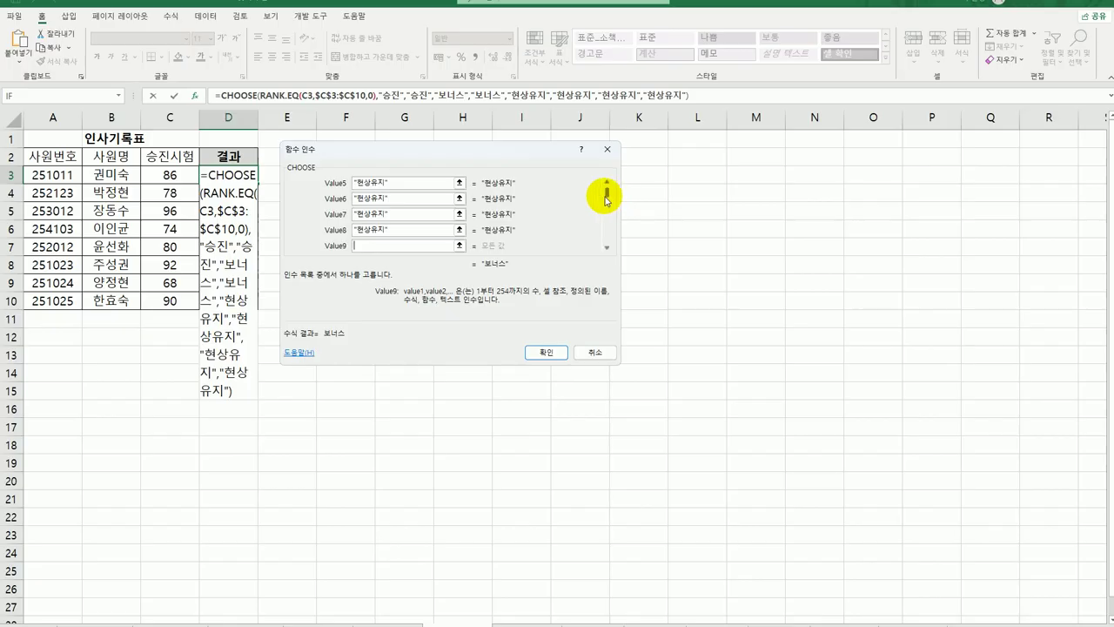
- Confirm the combined CHOOSE and RANK.EQ formula in D3, fill it down through D10 and return to cell A1
{"action": "scroll", "coordinate": [607, 197], "scroll_direction": "up", "scroll_amount": 3}
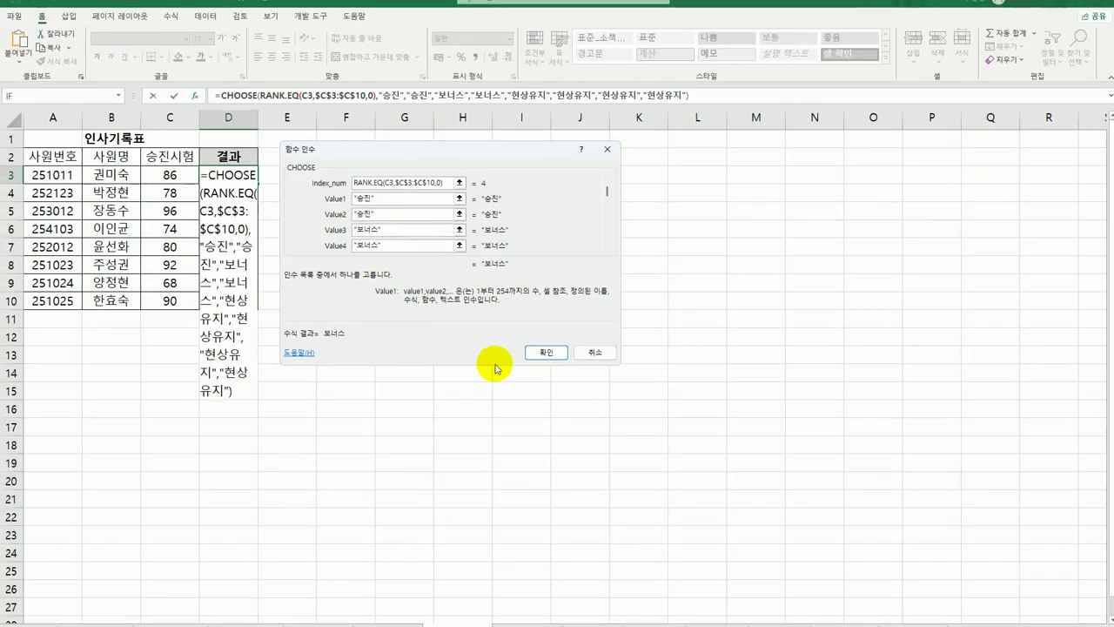
{"action": "left_click", "coordinate": [528, 355]}
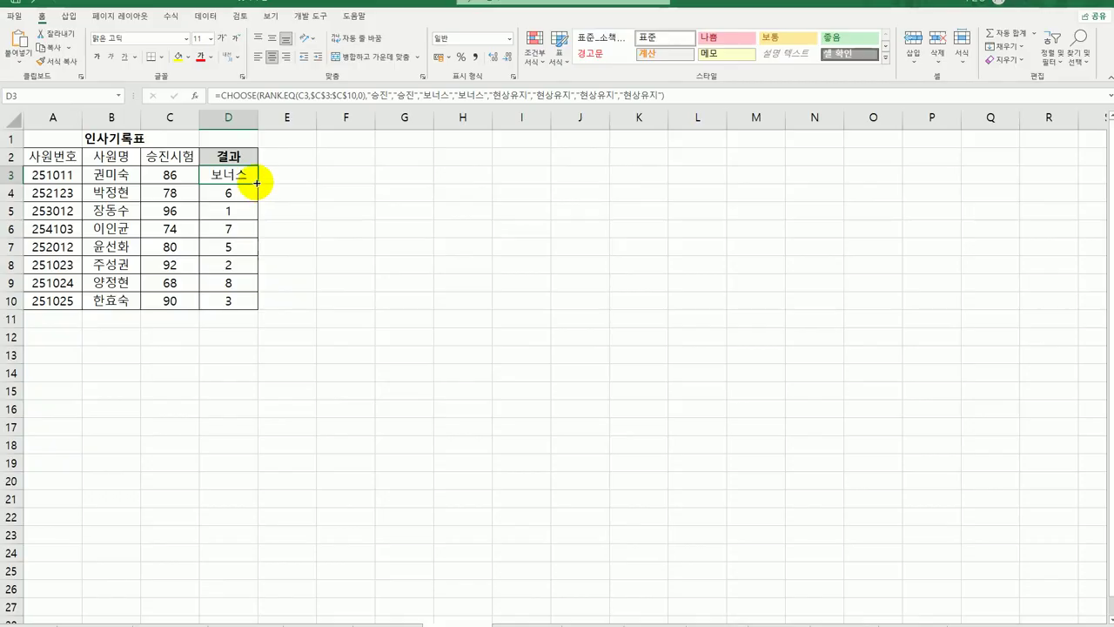
{"action": "left_click_drag", "start_coordinate": [255, 182], "coordinate": [235, 300]}
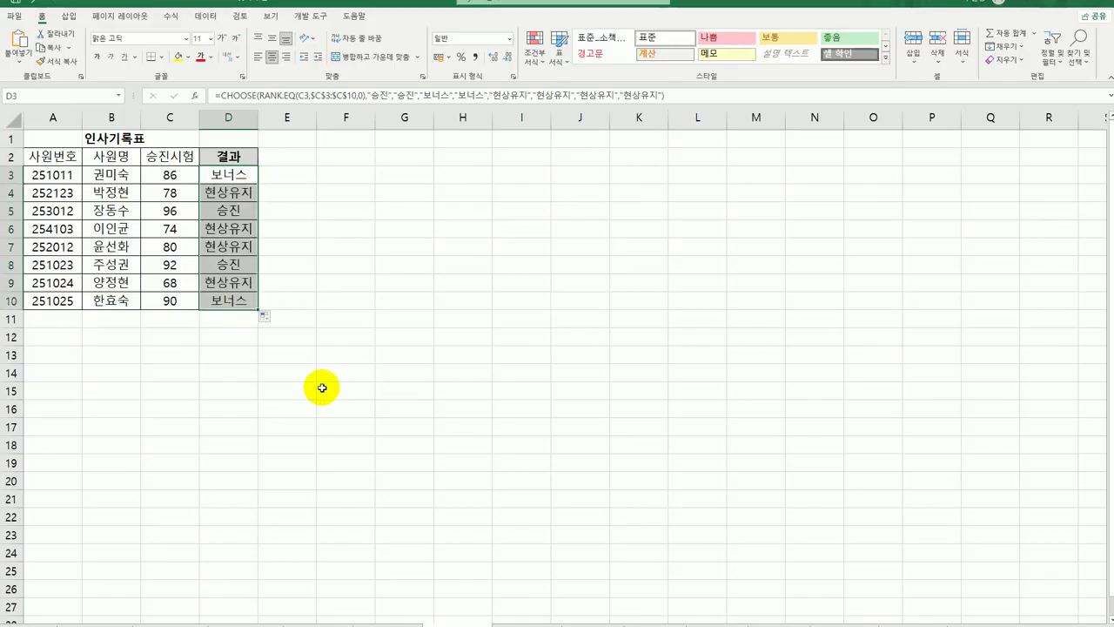
{"action": "left_click", "coordinate": [322, 388]}
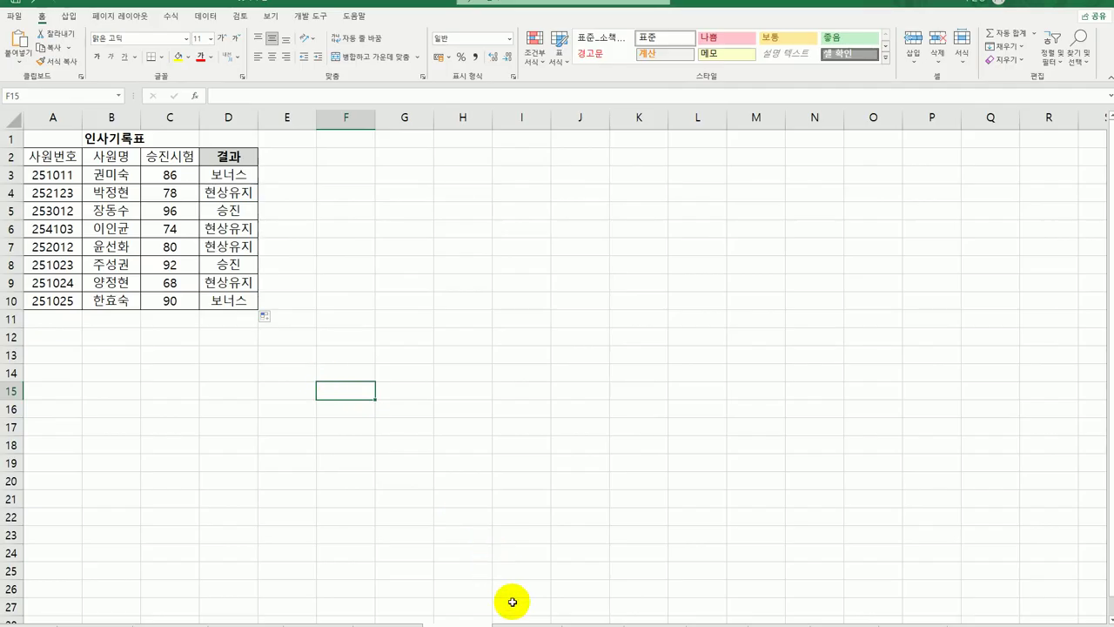
{"action": "key", "text": "ctrl+Home"}
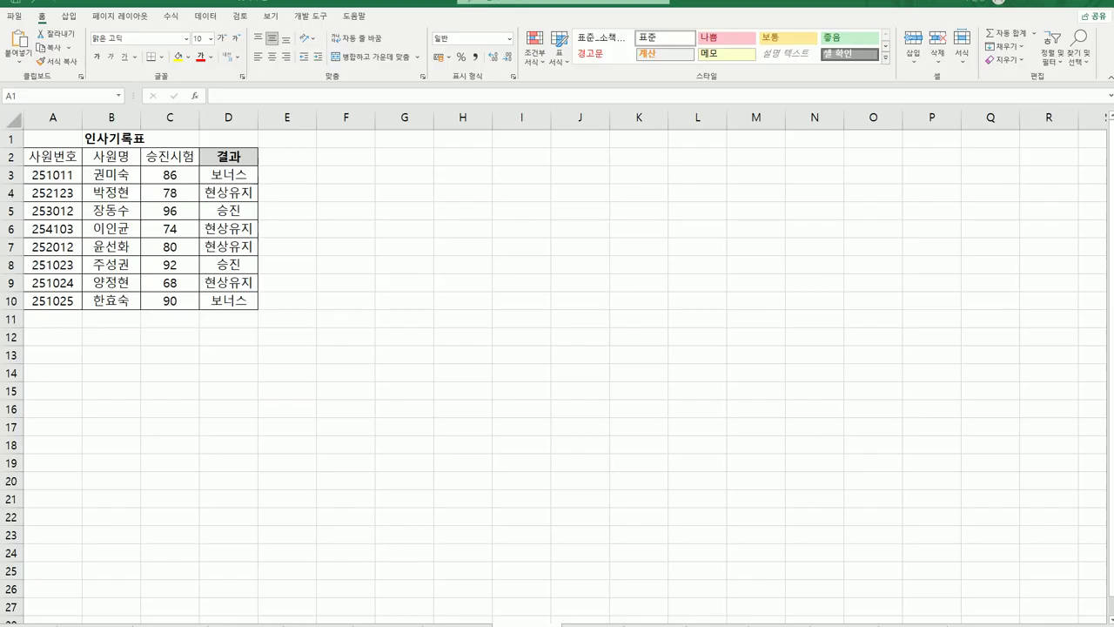
- Switch to the 리프트 요금표 worksheet and examine the fare range B3:E6, the 정회원 row and the 오후권 column
{"action": "left_click", "coordinate": [588, 622]}
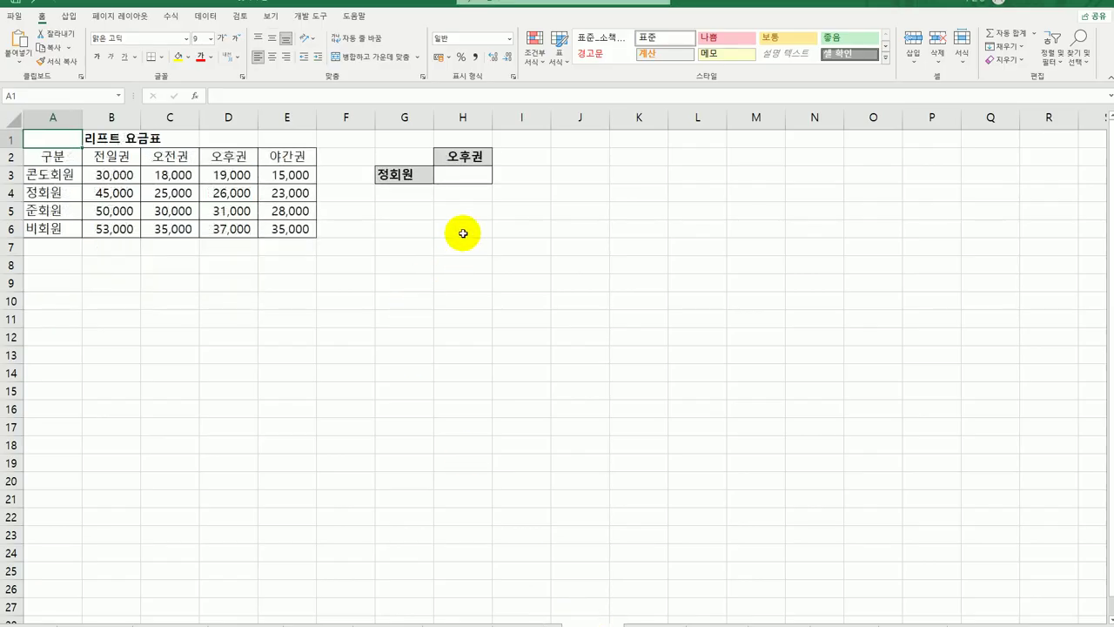
{"action": "left_click", "coordinate": [463, 175]}
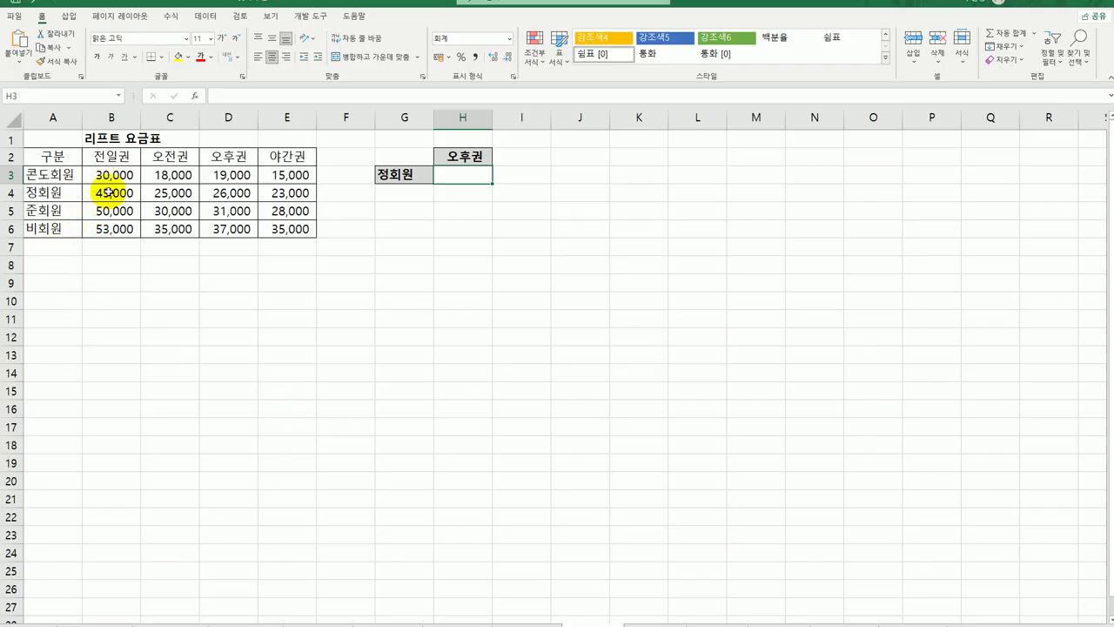
{"action": "left_click_drag", "start_coordinate": [109, 174], "coordinate": [273, 229]}
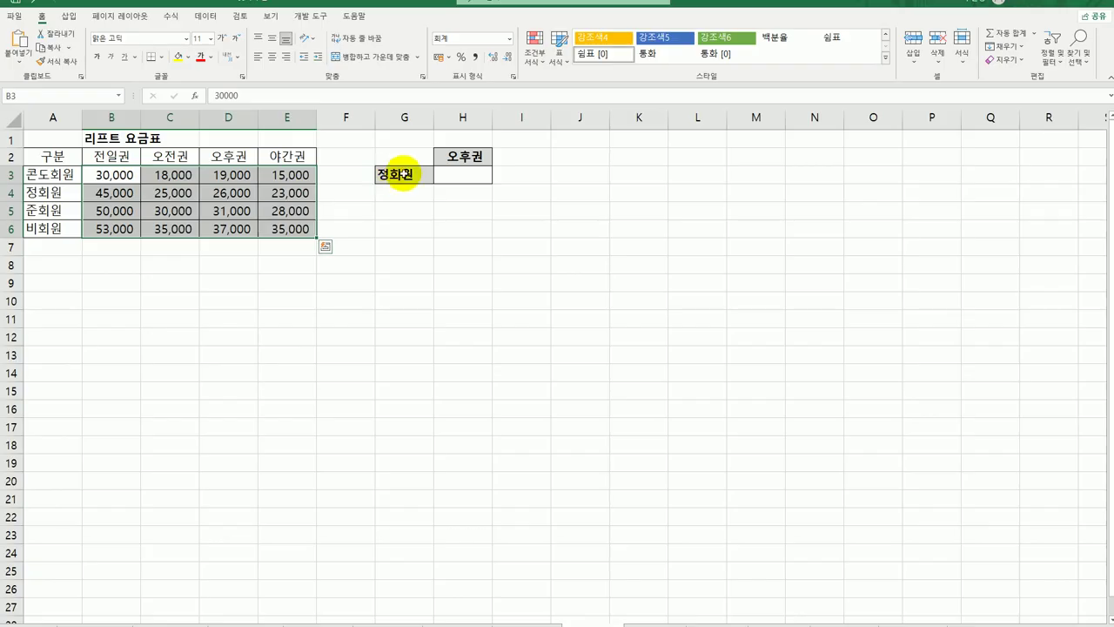
{"action": "left_click_drag", "start_coordinate": [50, 197], "coordinate": [284, 193]}
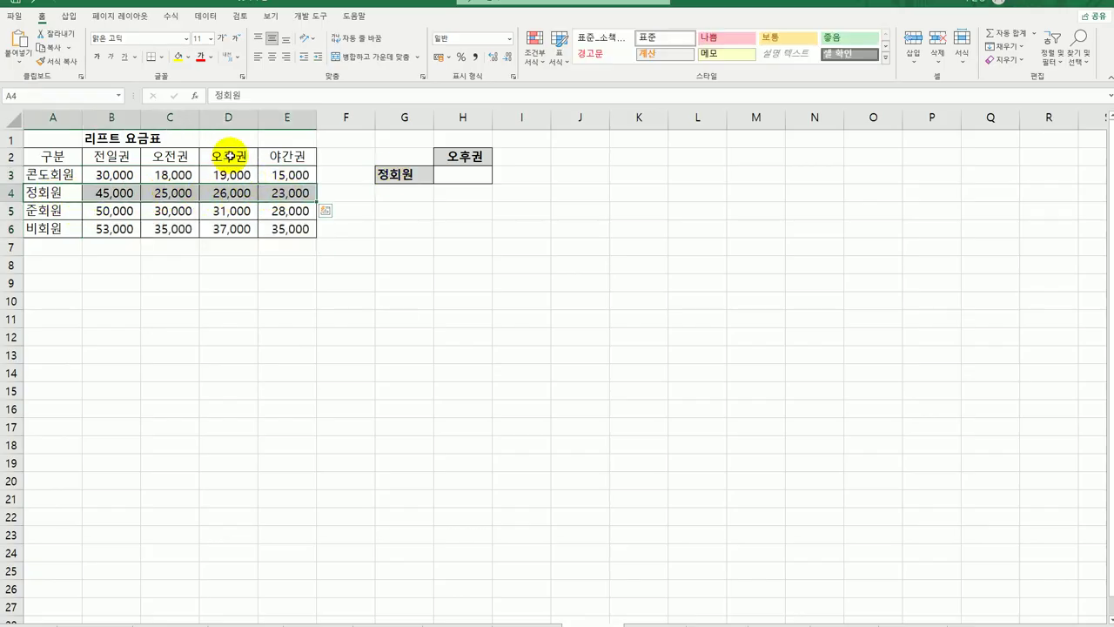
{"action": "left_click_drag", "start_coordinate": [230, 157], "coordinate": [228, 229]}
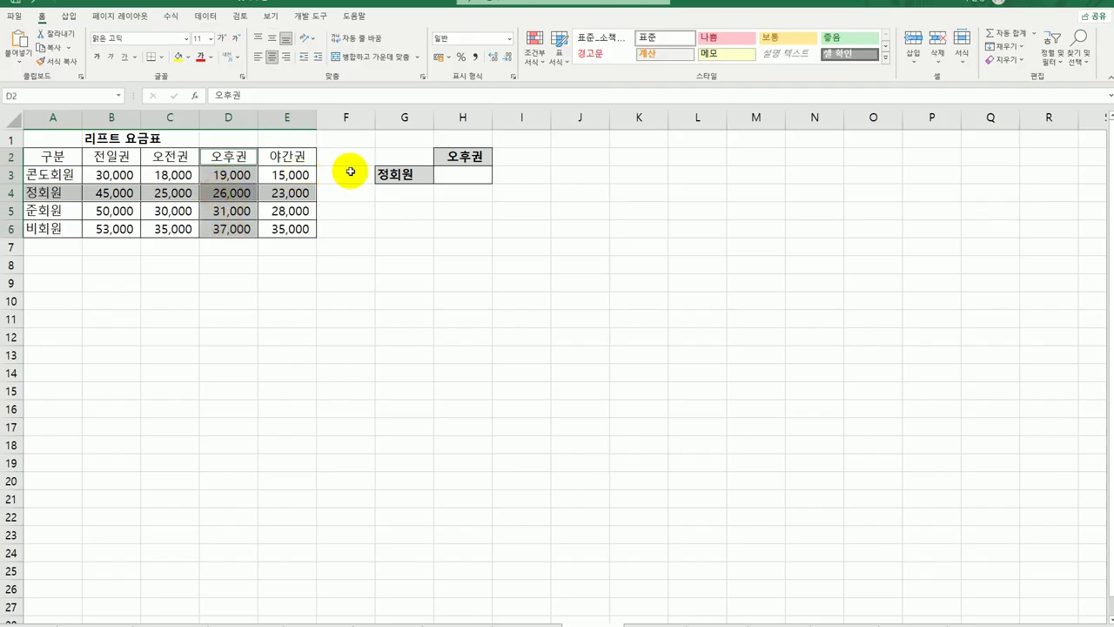
- Start an INDEX formula in H3 using the array,row_num,column_num argument form, and move its function arguments dialog clear of the fare table
{"action": "left_click", "coordinate": [475, 170]}
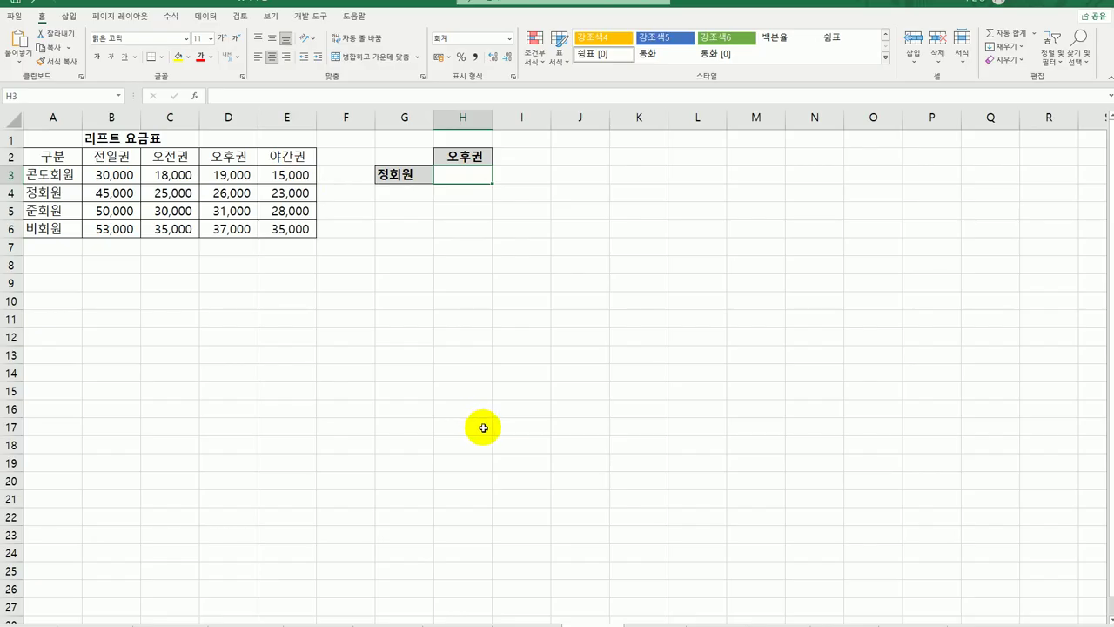
{"action": "type", "text": "=ㅑㅜ"}
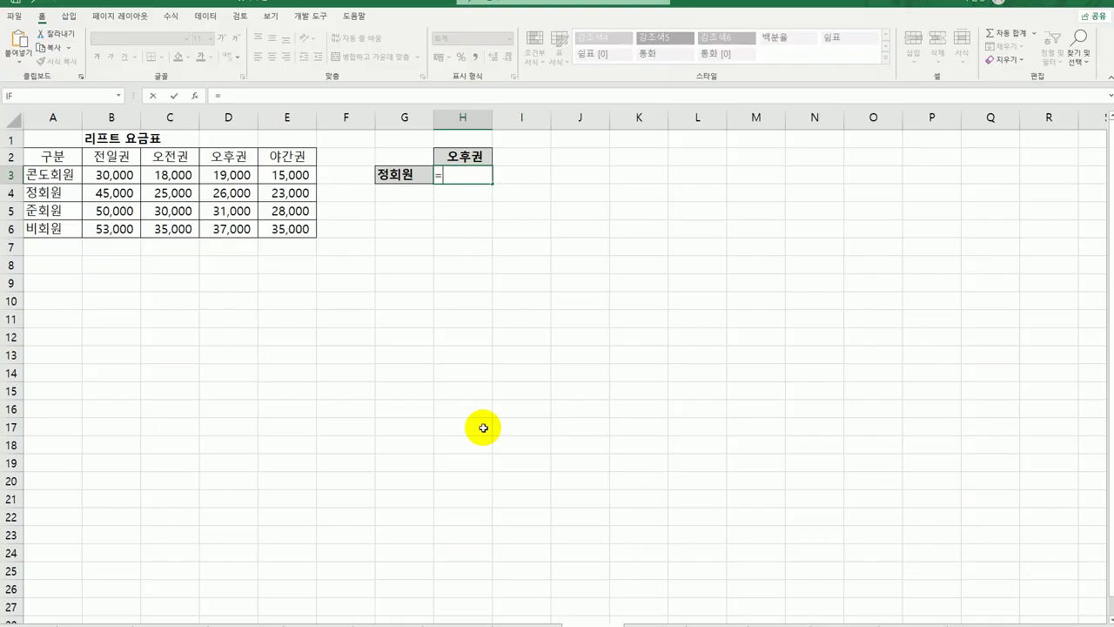
{"action": "type", "text": "ind"}
{"action": "key", "text": "Tab"}
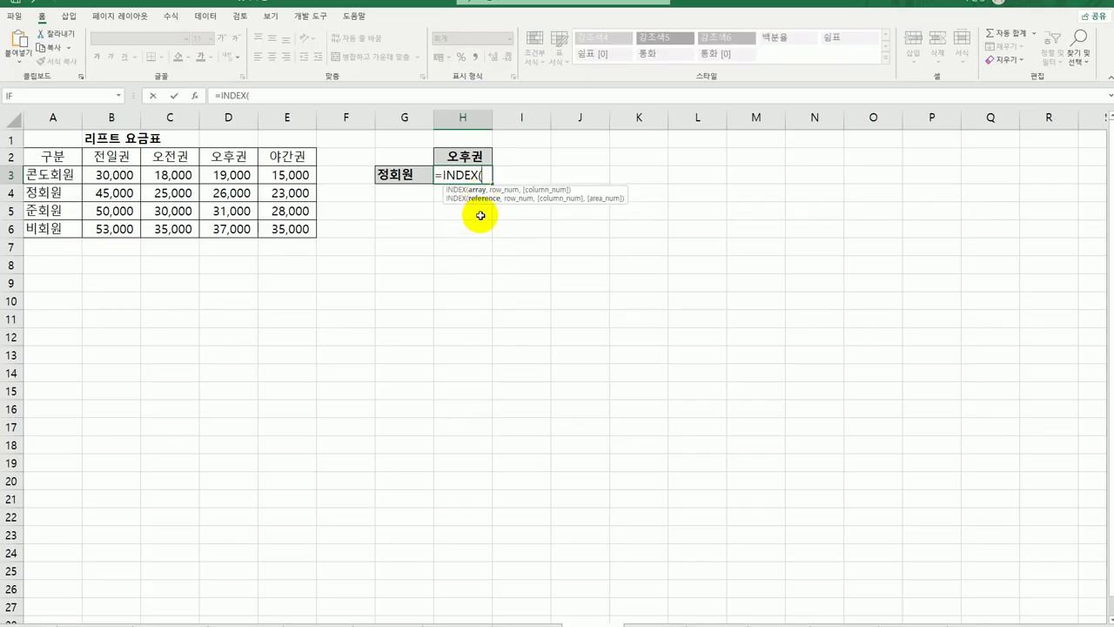
{"action": "left_click", "coordinate": [195, 95]}
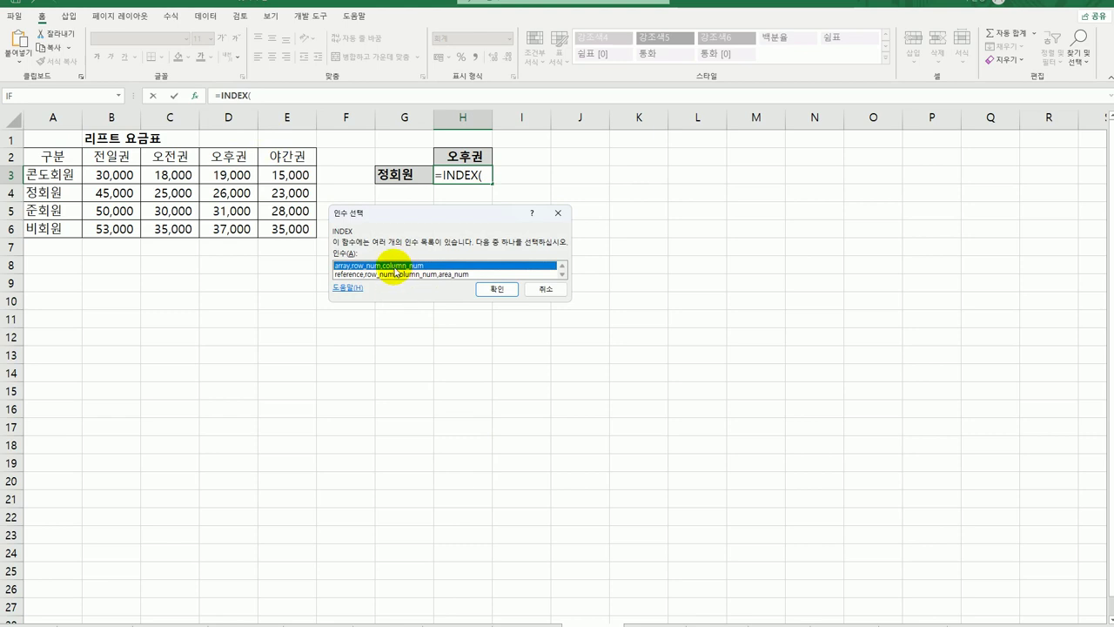
{"action": "left_click", "coordinate": [489, 289]}
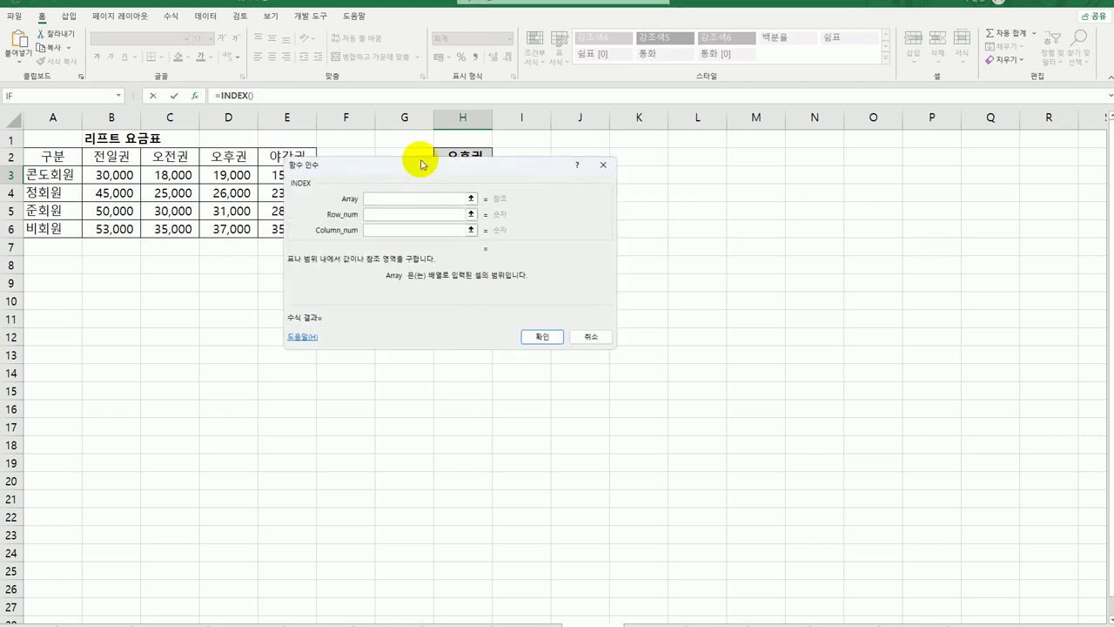
{"action": "left_click_drag", "start_coordinate": [421, 165], "coordinate": [526, 276]}
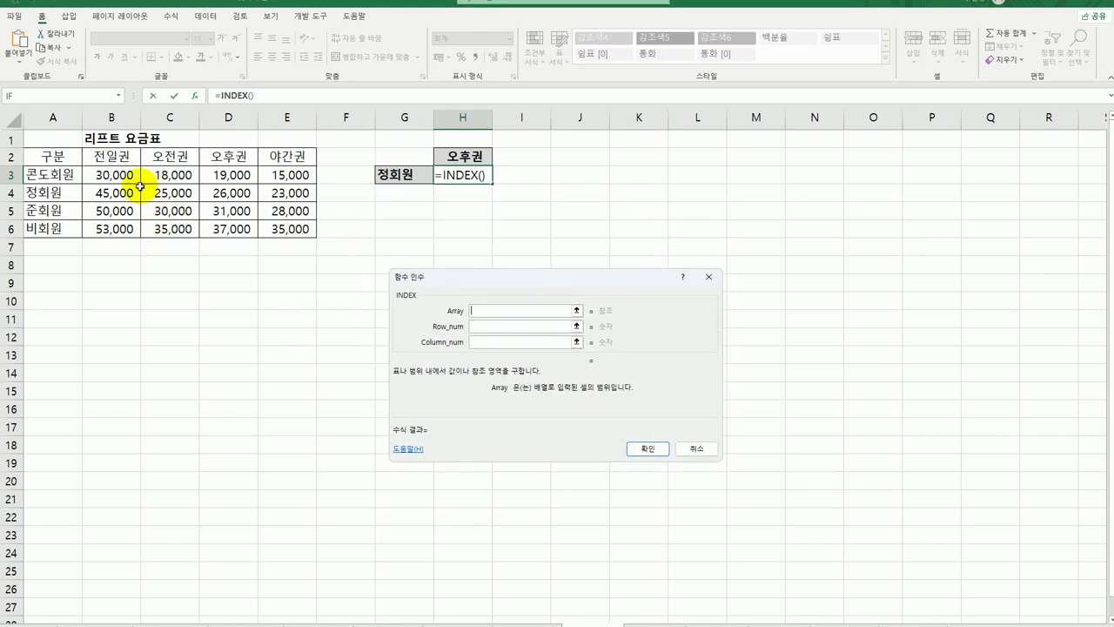
- Complete the INDEX formula in H3 with array B3:E6, row number 2 and column number 3, and return to cell A1
{"action": "left_click_drag", "start_coordinate": [127, 174], "coordinate": [299, 233]}
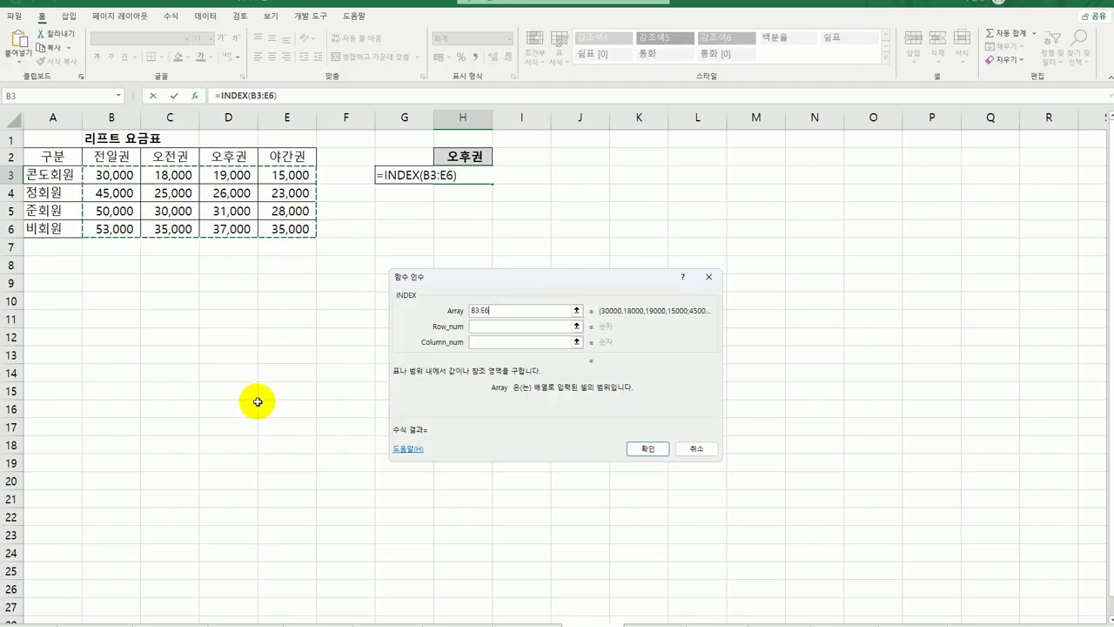
{"action": "left_click", "coordinate": [478, 327]}
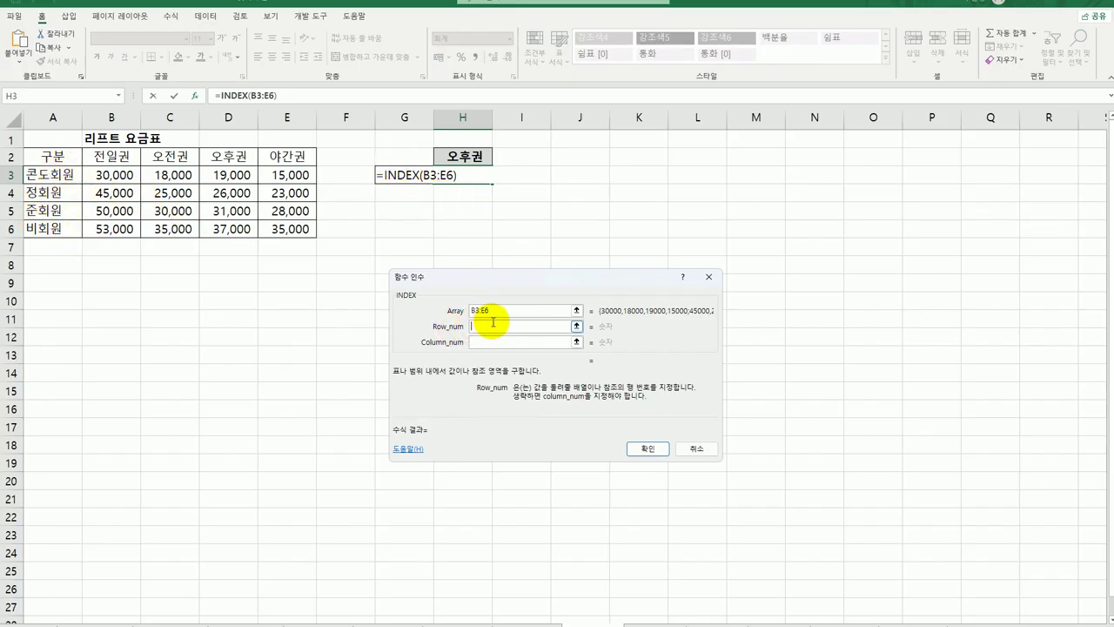
{"action": "type", "text": "2"}
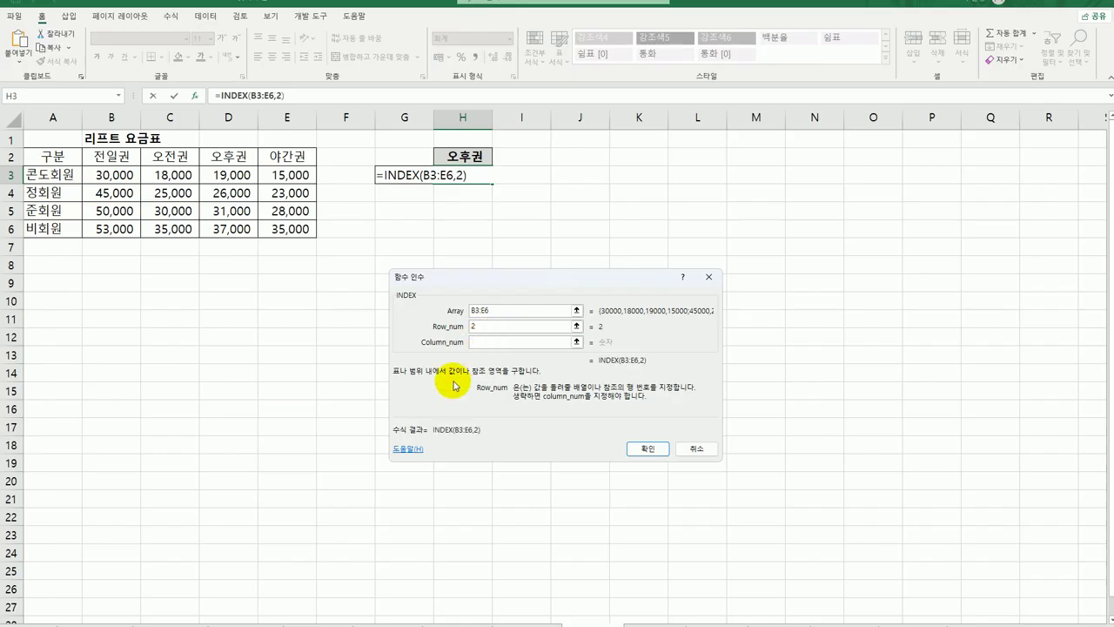
{"action": "left_click", "coordinate": [480, 339]}
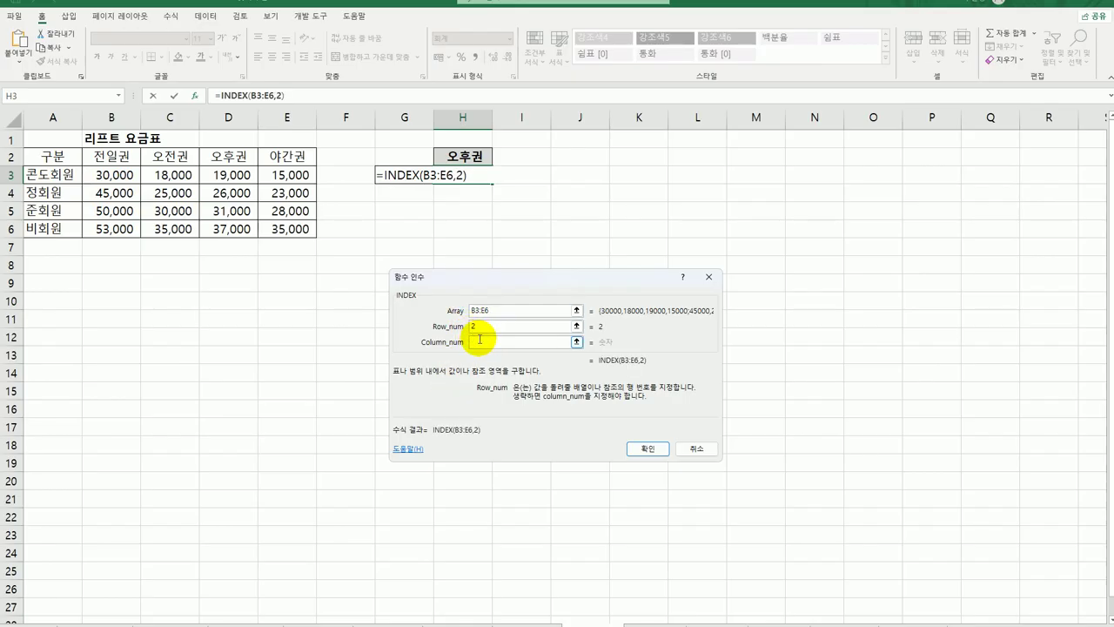
{"action": "key", "text": "shift+Tab"}
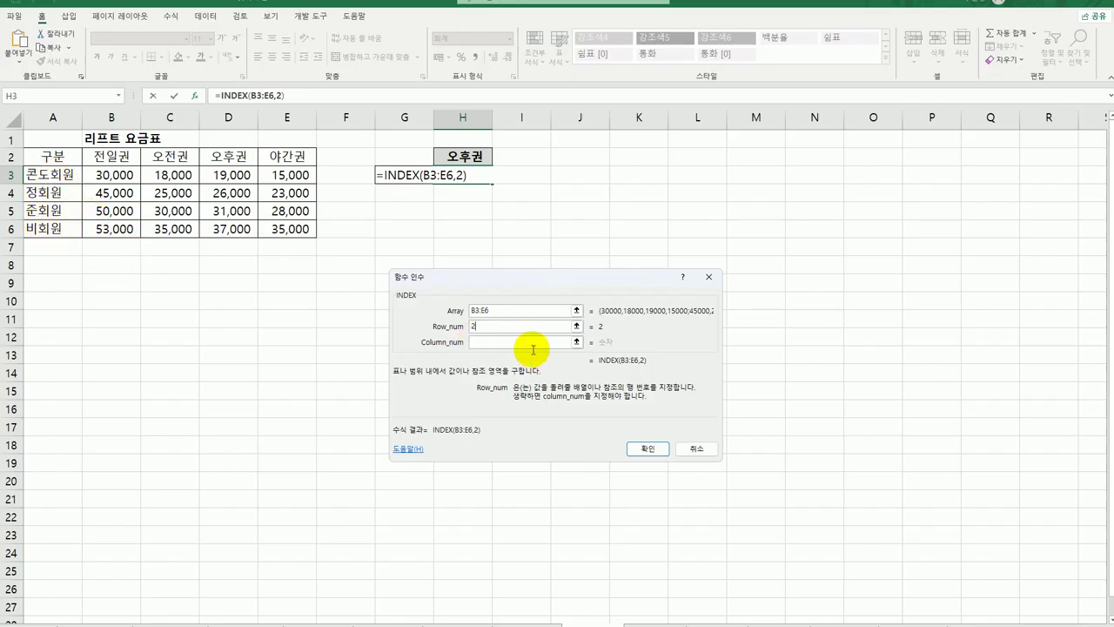
{"action": "left_click", "coordinate": [515, 343]}
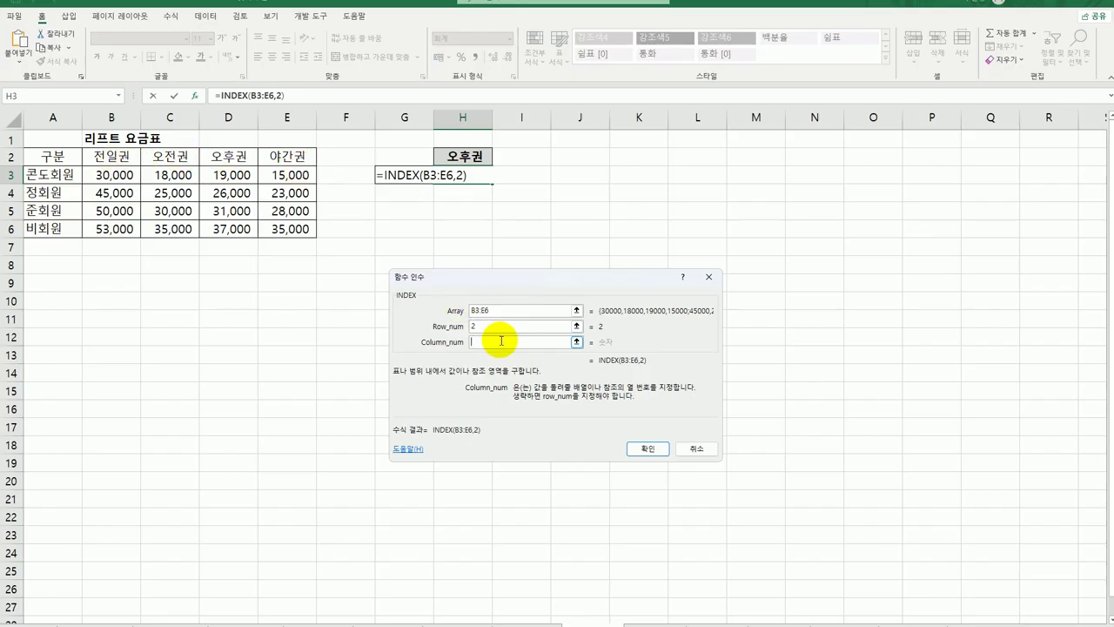
{"action": "type", "text": "3"}
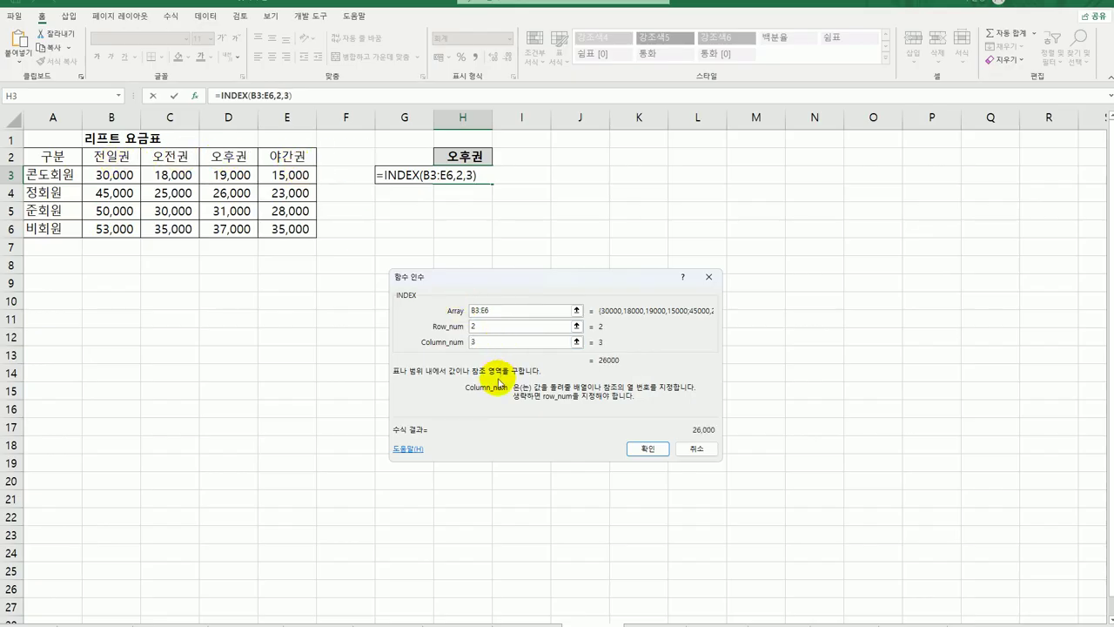
{"action": "left_click", "coordinate": [645, 450]}
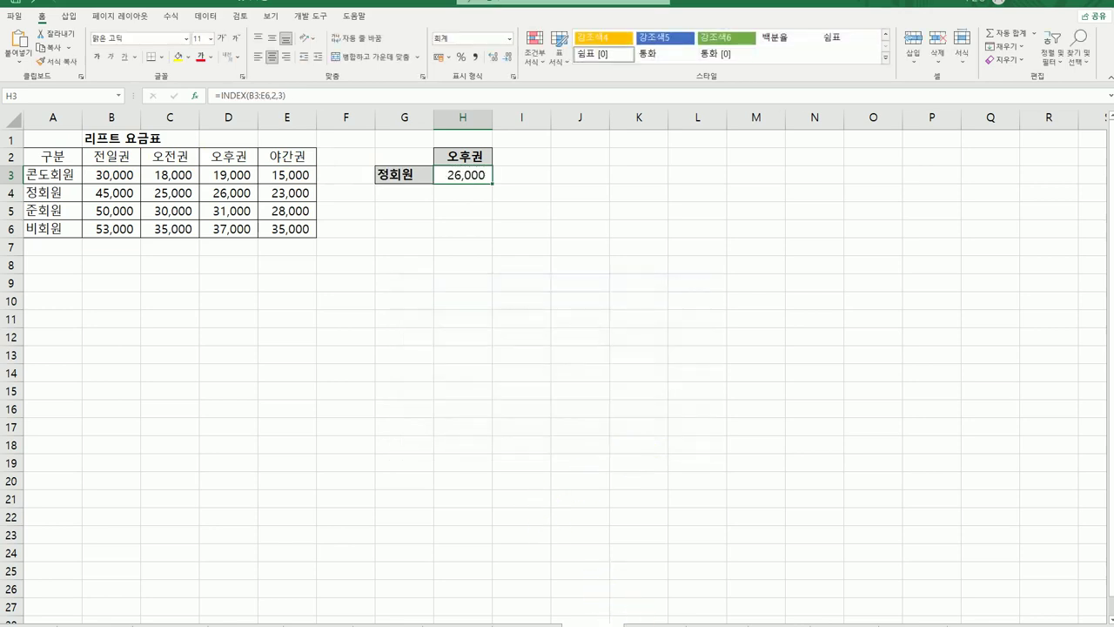
{"action": "key", "text": "ctrl+Home"}
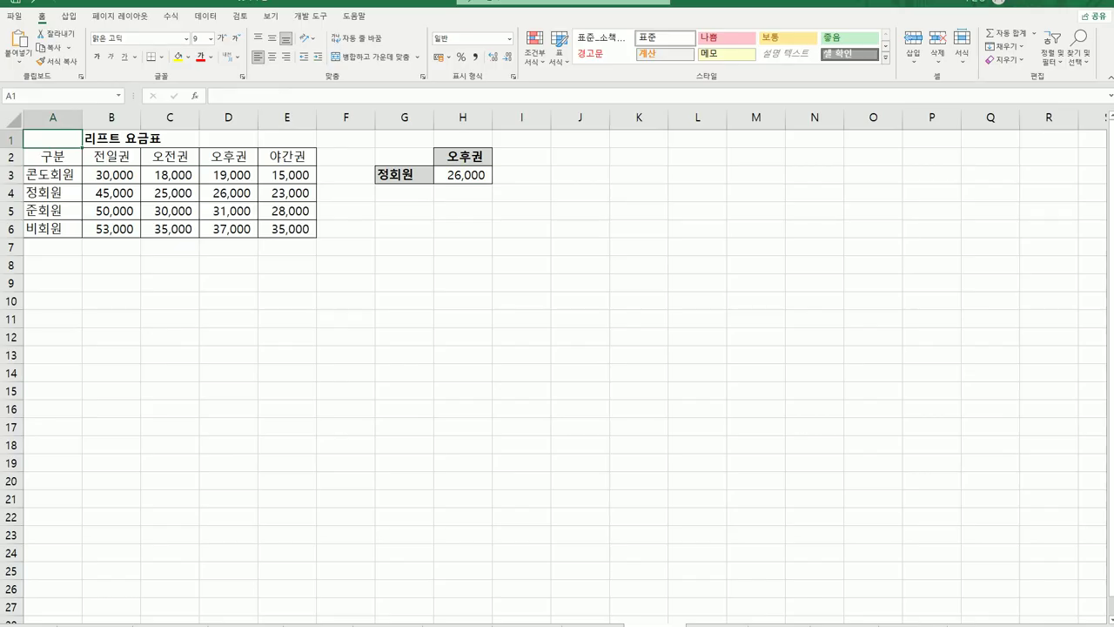
- Switch to the 수도권 택배 요금표 worksheet and examine the fare range B3:E6, the 서울(01) row and the 수원(03) column
{"action": "left_click", "coordinate": [31, 624]}
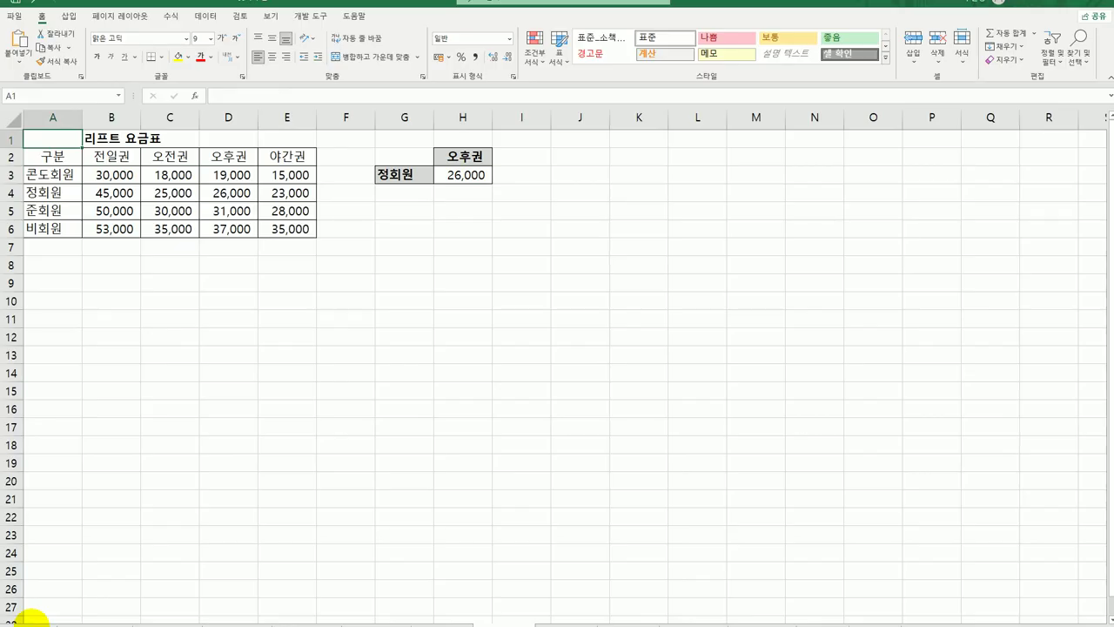
{"action": "left_click", "coordinate": [574, 621]}
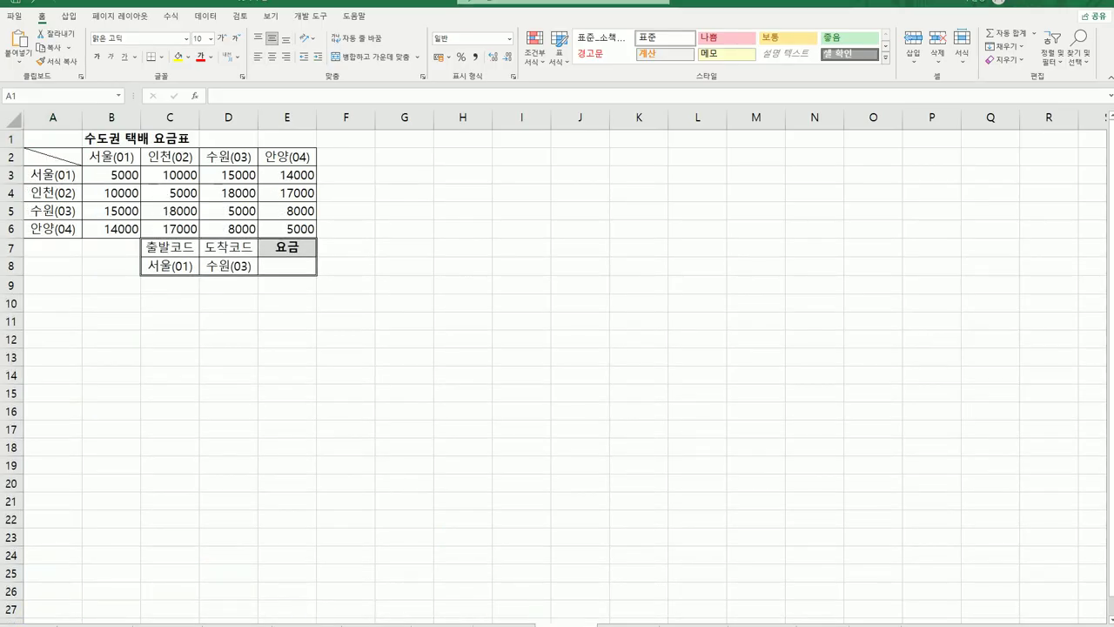
{"action": "left_click", "coordinate": [292, 267]}
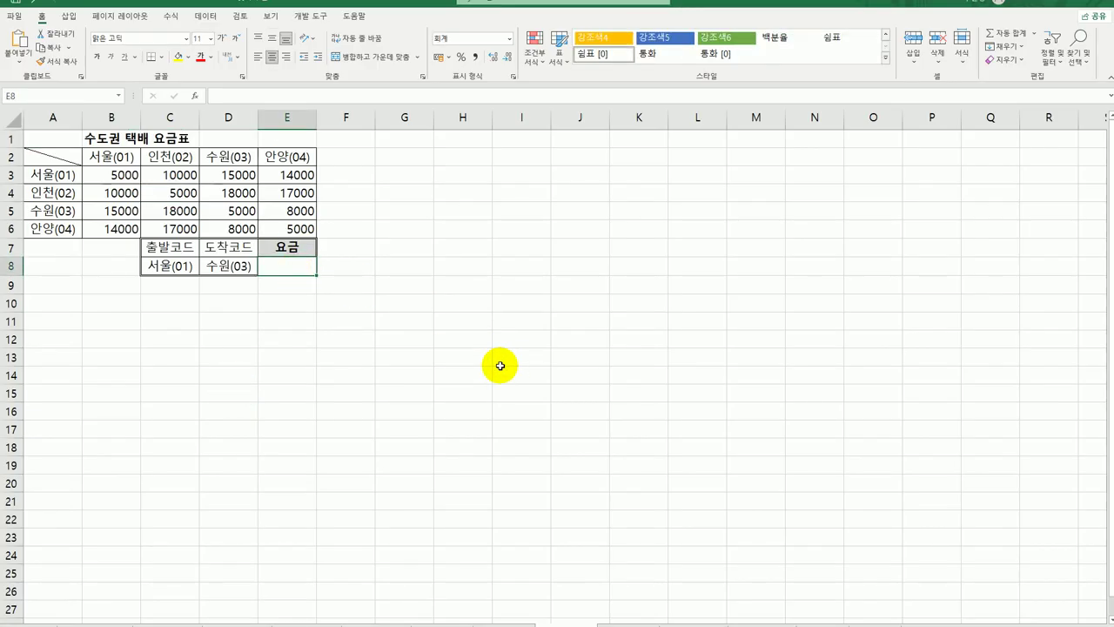
{"action": "left_click_drag", "start_coordinate": [122, 180], "coordinate": [270, 228]}
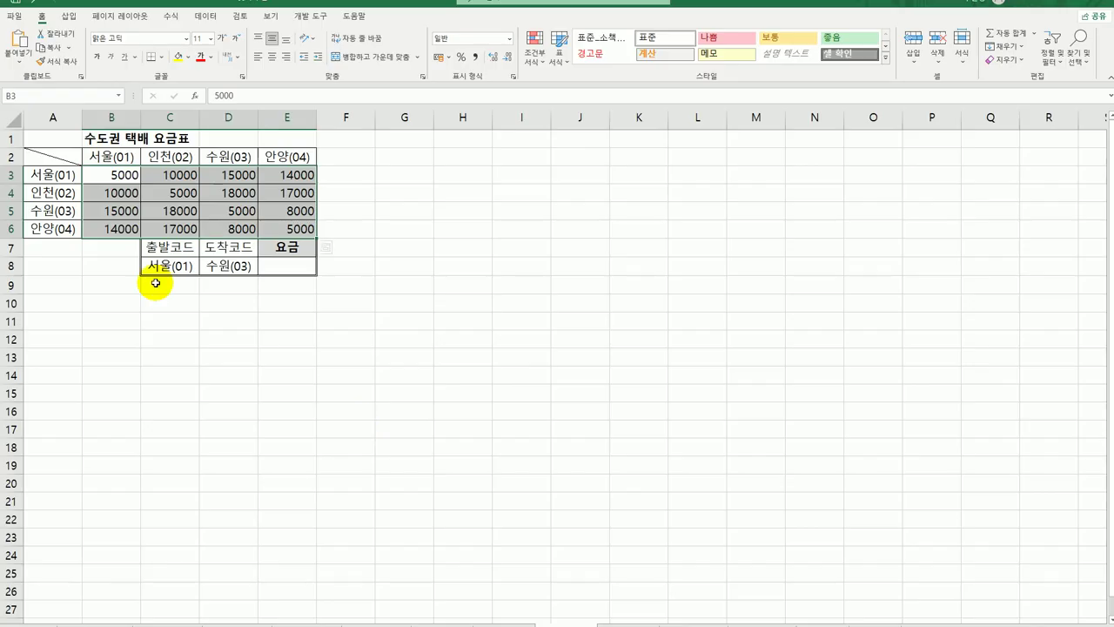
{"action": "left_click_drag", "start_coordinate": [117, 174], "coordinate": [277, 177]}
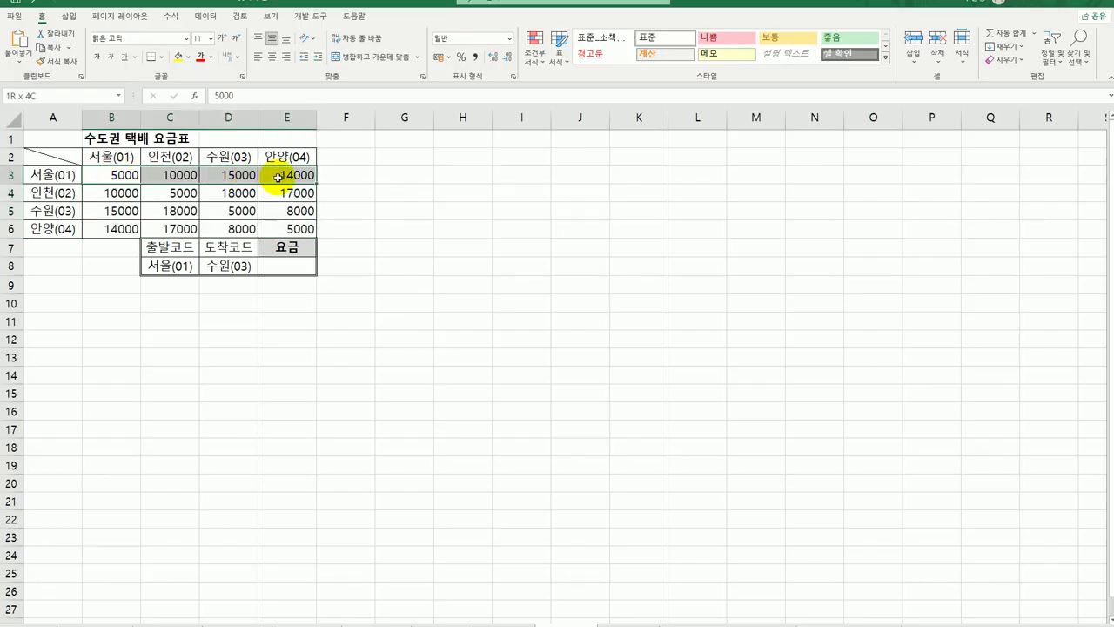
{"action": "left_click_drag", "start_coordinate": [236, 175], "coordinate": [239, 232]}
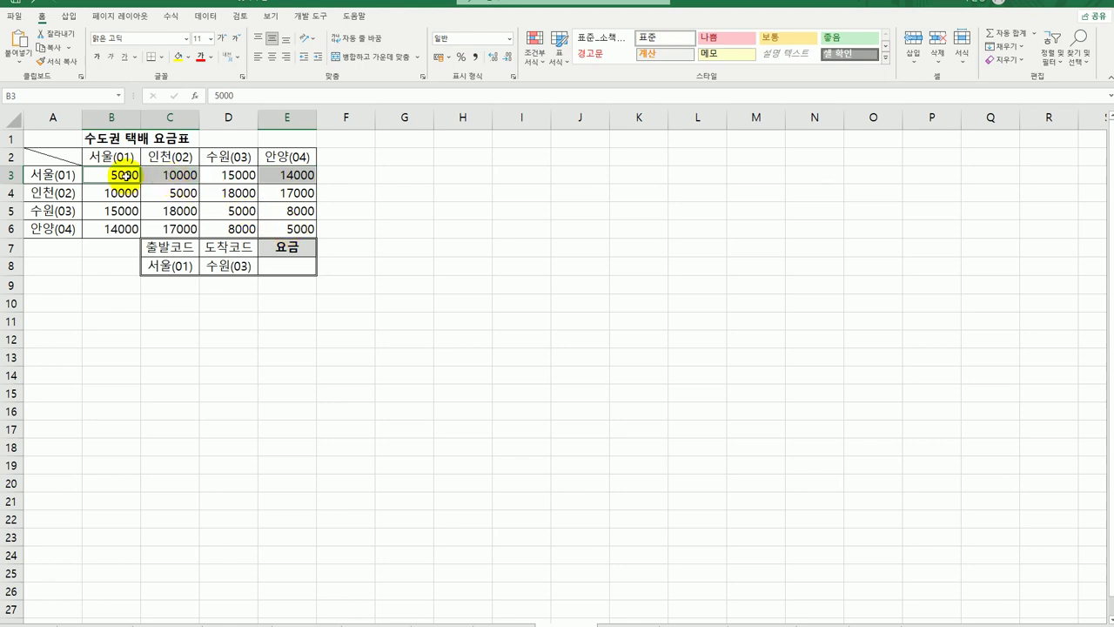
{"action": "left_click_drag", "start_coordinate": [125, 175], "coordinate": [293, 175]}
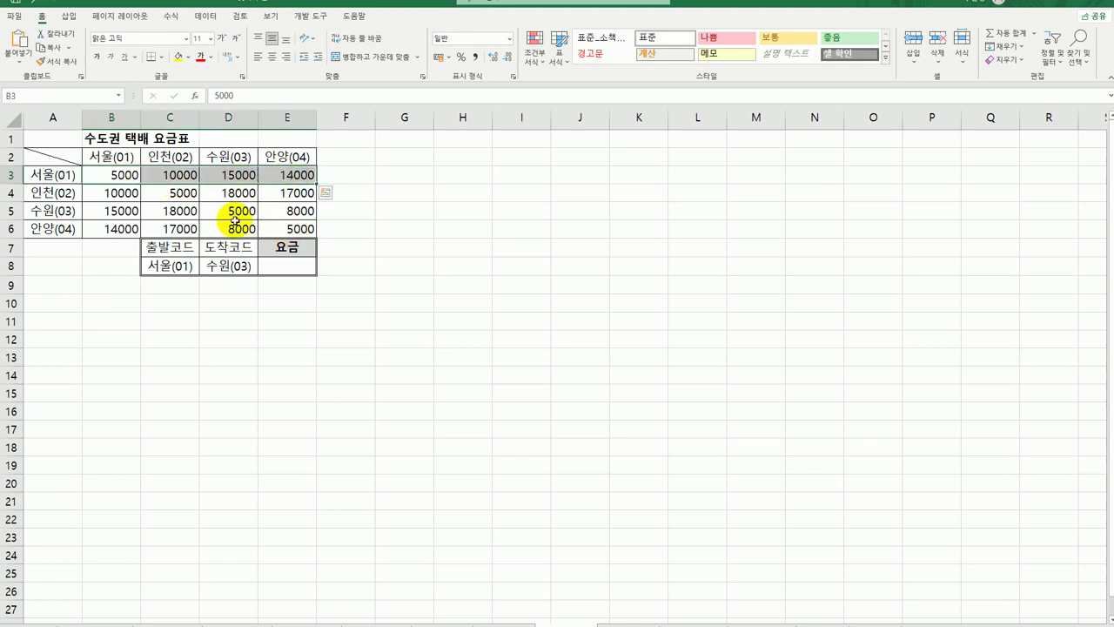
{"action": "left_click_drag", "start_coordinate": [237, 229], "coordinate": [238, 175]}
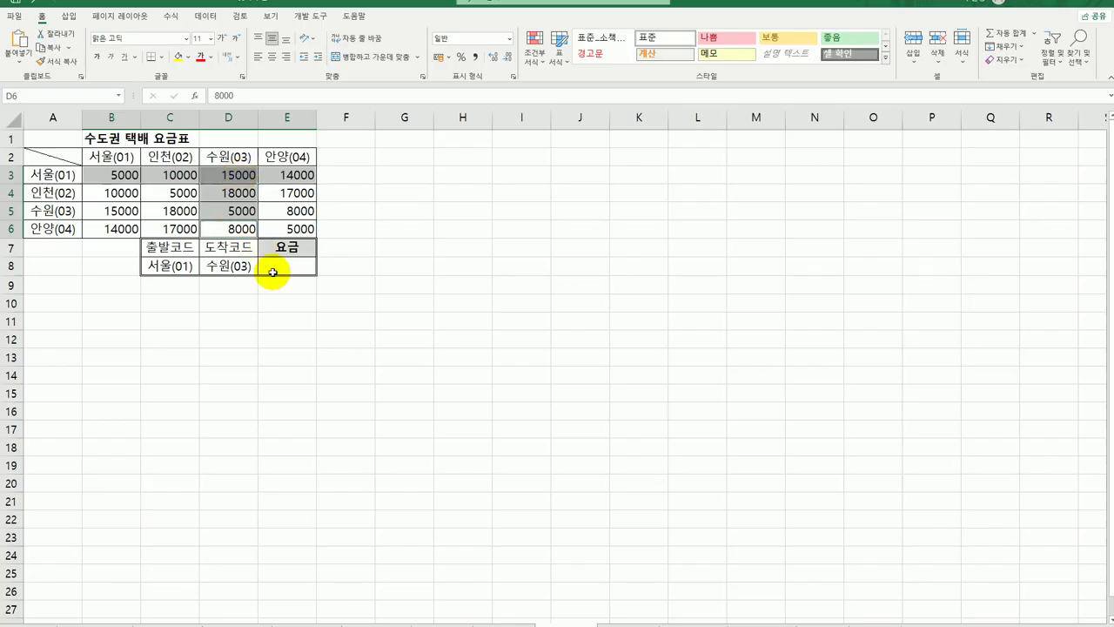
- Start an INDEX formula in E8 using the array,row_num,column_num argument form, with B3:E6 as the array
{"action": "left_click", "coordinate": [288, 277]}
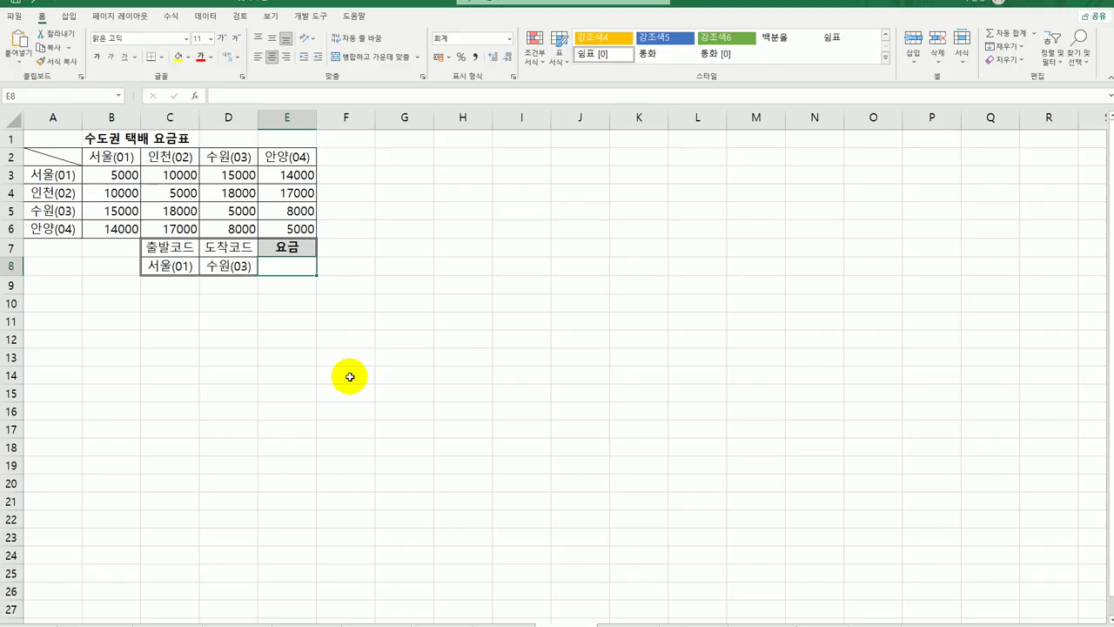
{"action": "key", "text": "ctrl+z"}
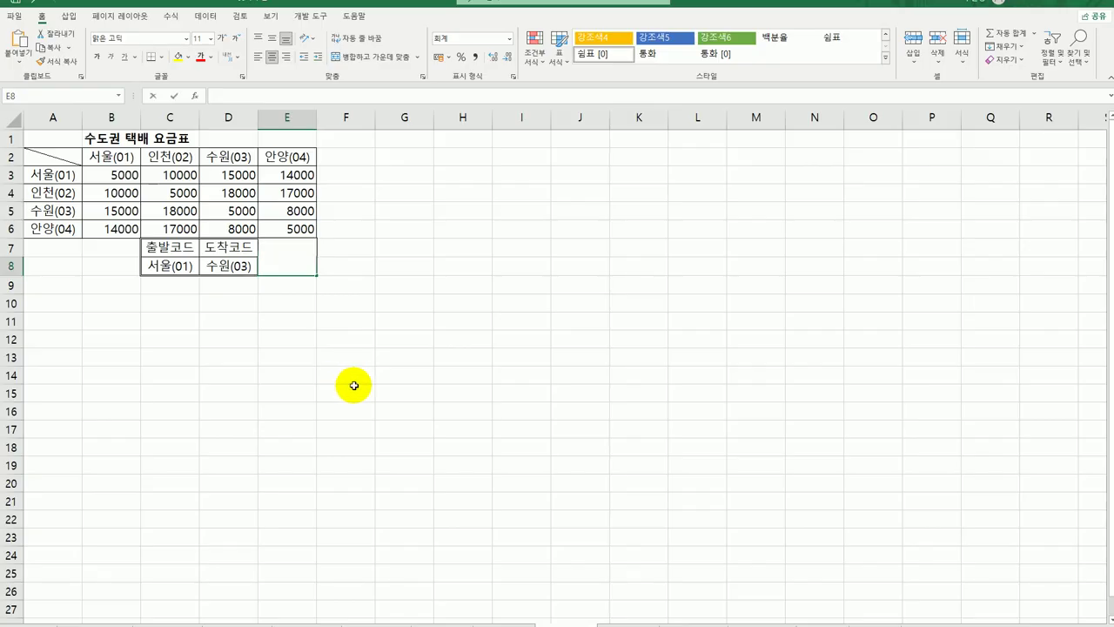
{"action": "type", "text": "=ind"}
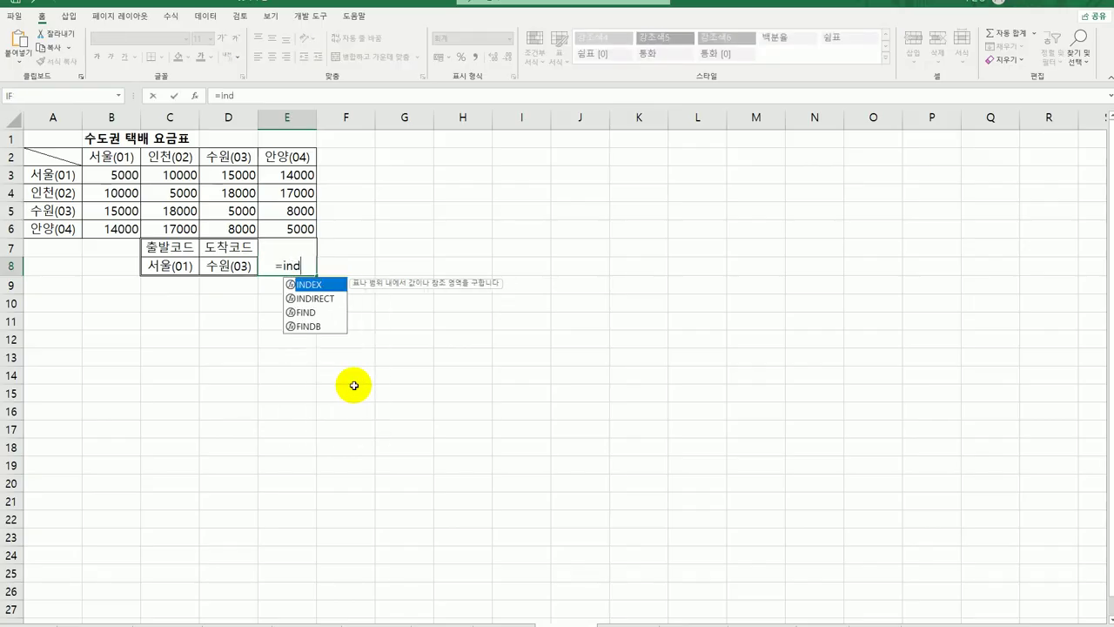
{"action": "key", "text": "Tab"}
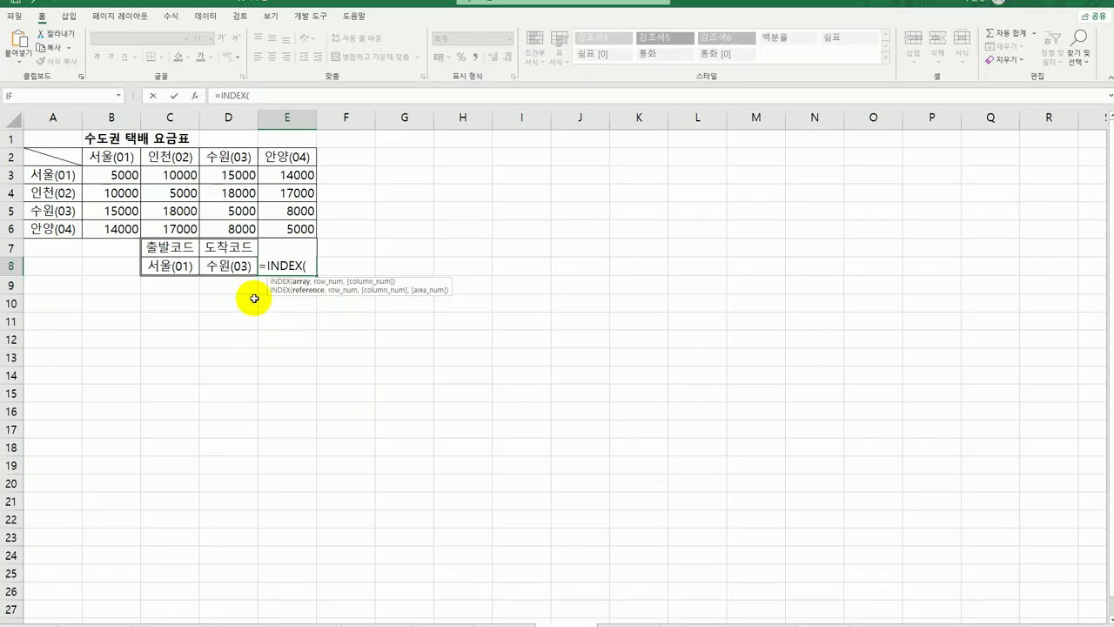
{"action": "left_click", "coordinate": [195, 95]}
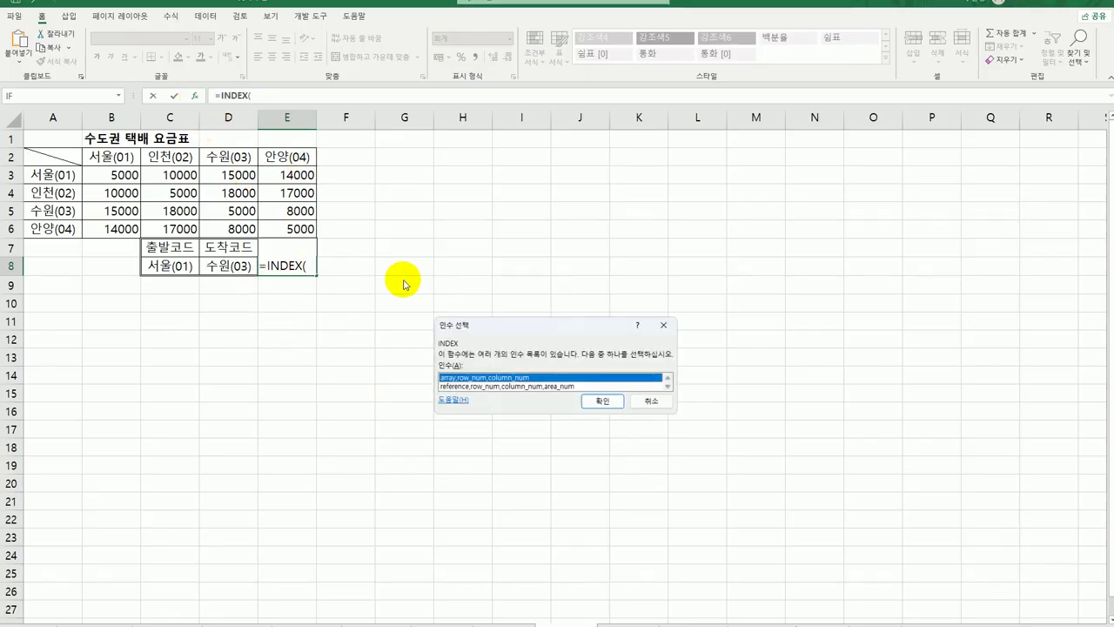
{"action": "left_click", "coordinate": [602, 401]}
{"action": "left_click_drag", "start_coordinate": [490, 278], "coordinate": [455, 208]}
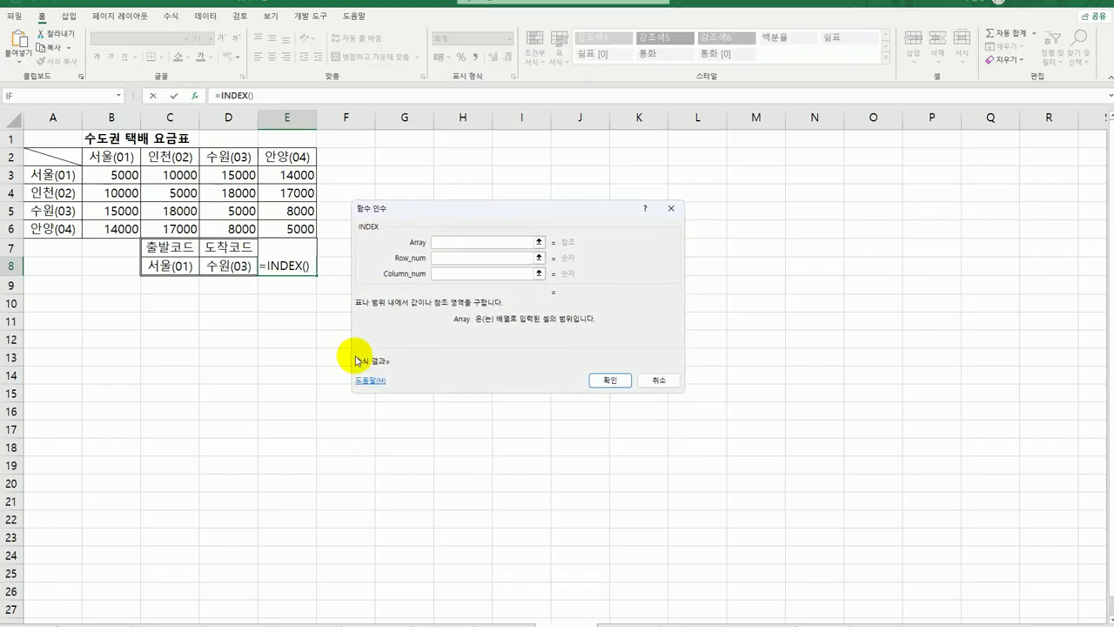
{"action": "left_click_drag", "start_coordinate": [112, 174], "coordinate": [288, 230]}
- Set the Row_num argument to mid(C8,4,2) to extract the two-digit code from the 출발코드 cell
{"action": "left_click", "coordinate": [446, 257]}
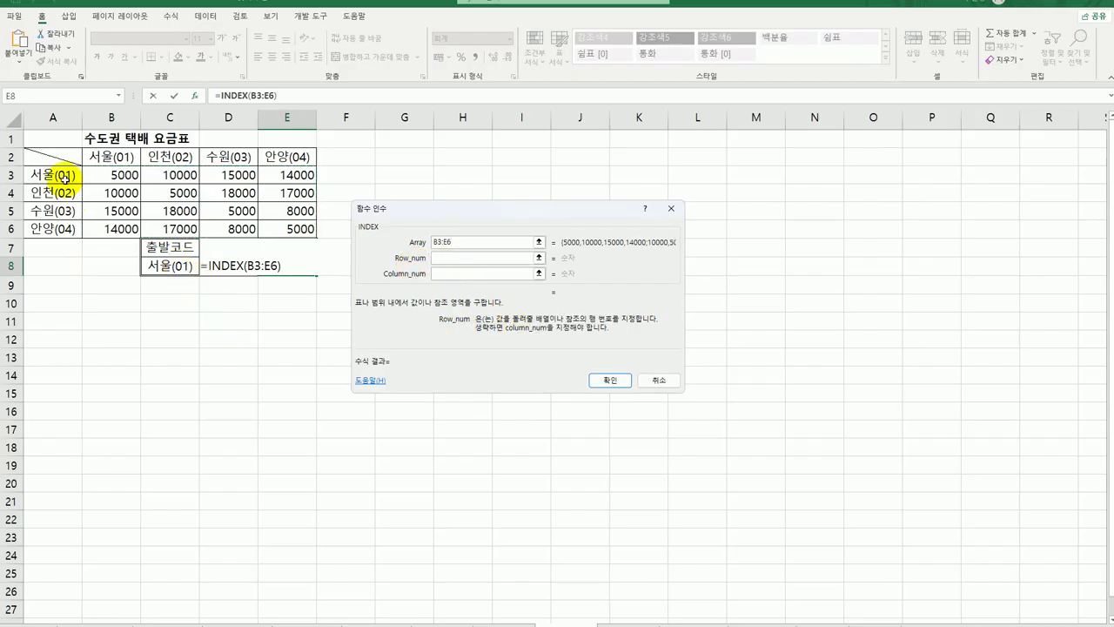
{"action": "type", "text": "1"}
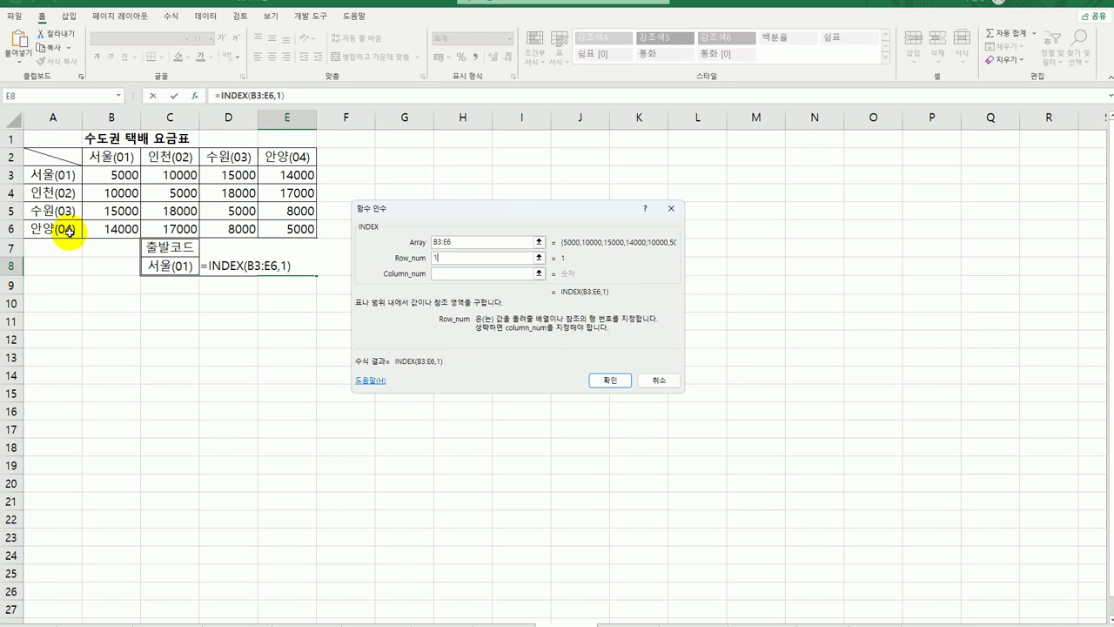
{"action": "key", "text": "BackSpace"}
{"action": "type", "text": "mid"}
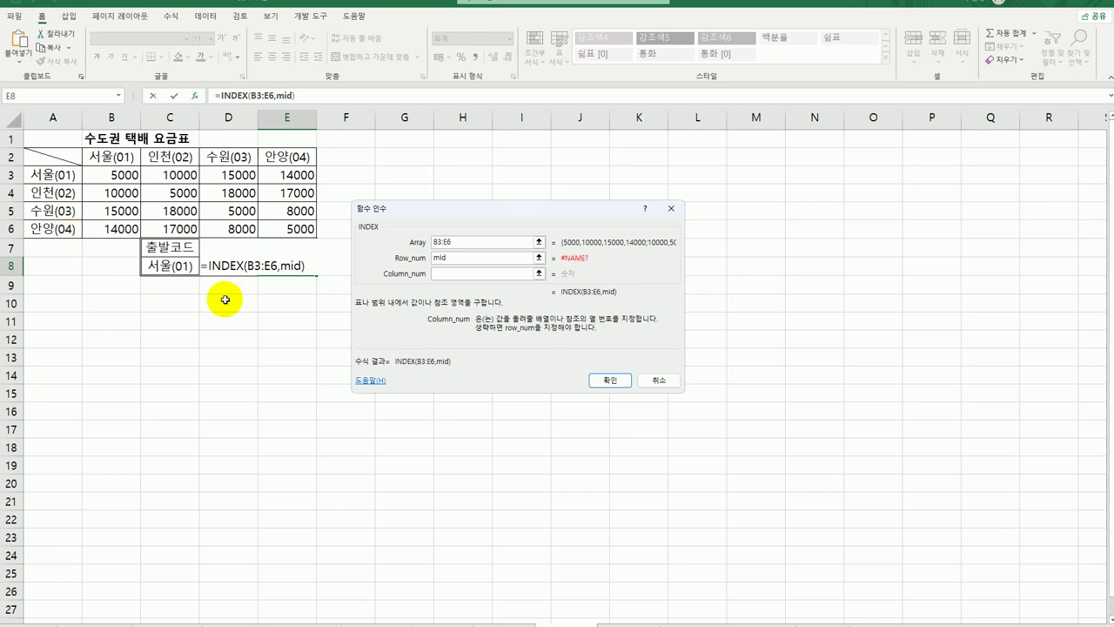
{"action": "left_click", "coordinate": [460, 257]}
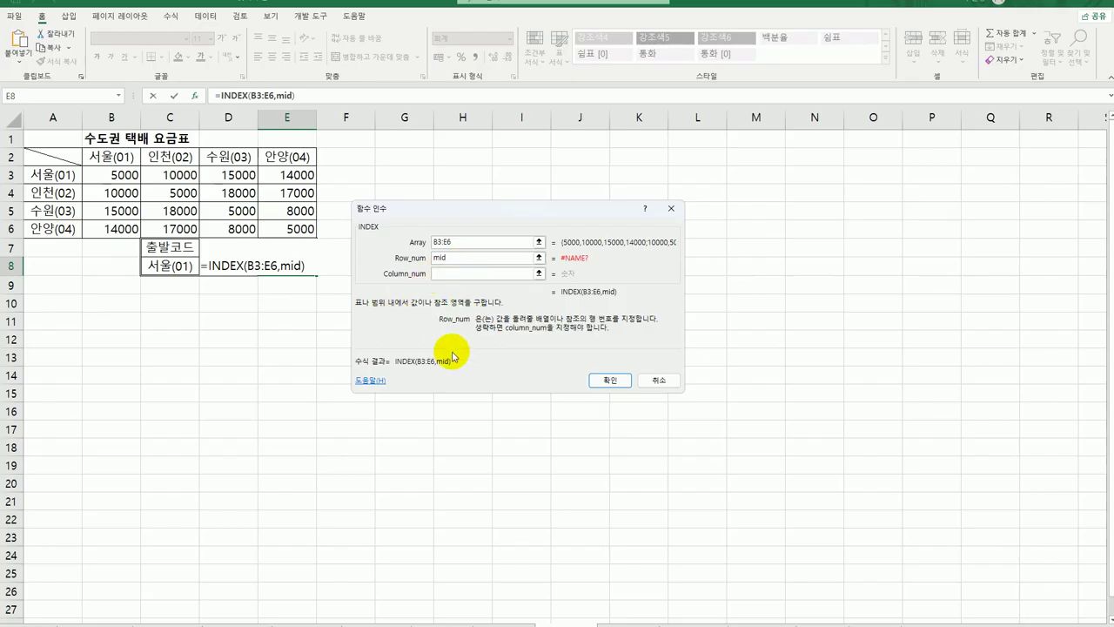
{"action": "type", "text": "("}
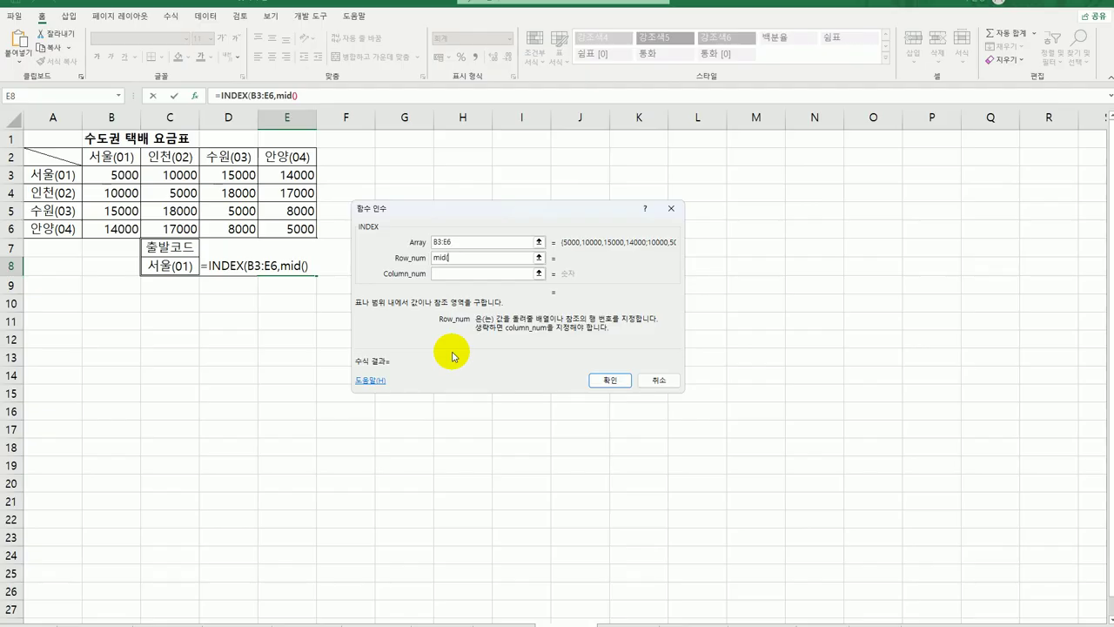
{"action": "left_click", "coordinate": [153, 269]}
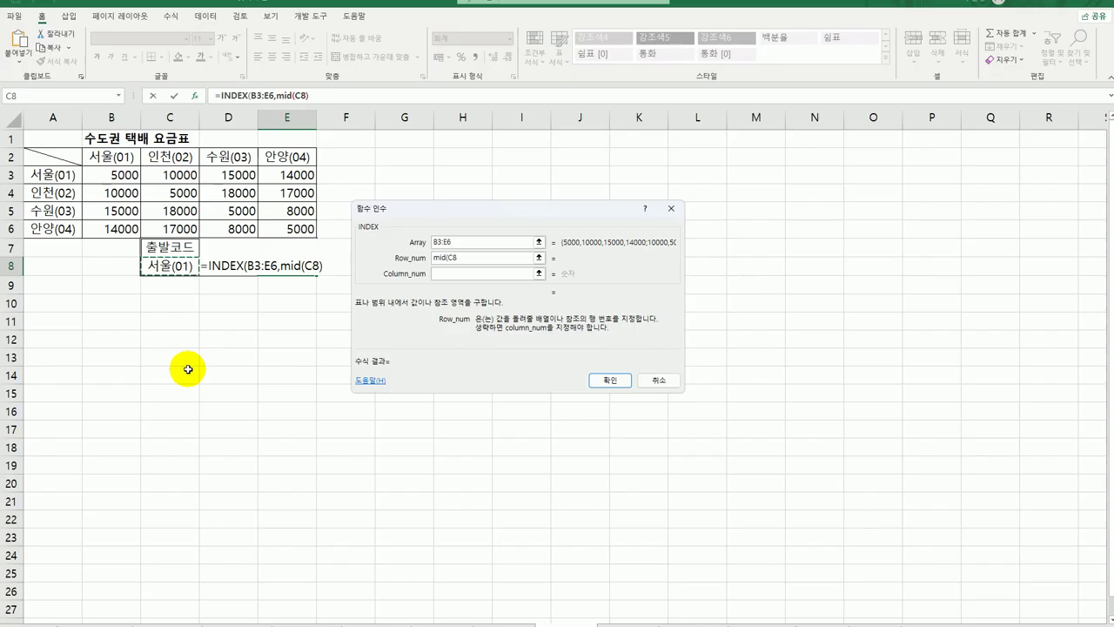
{"action": "type", "text": ","}
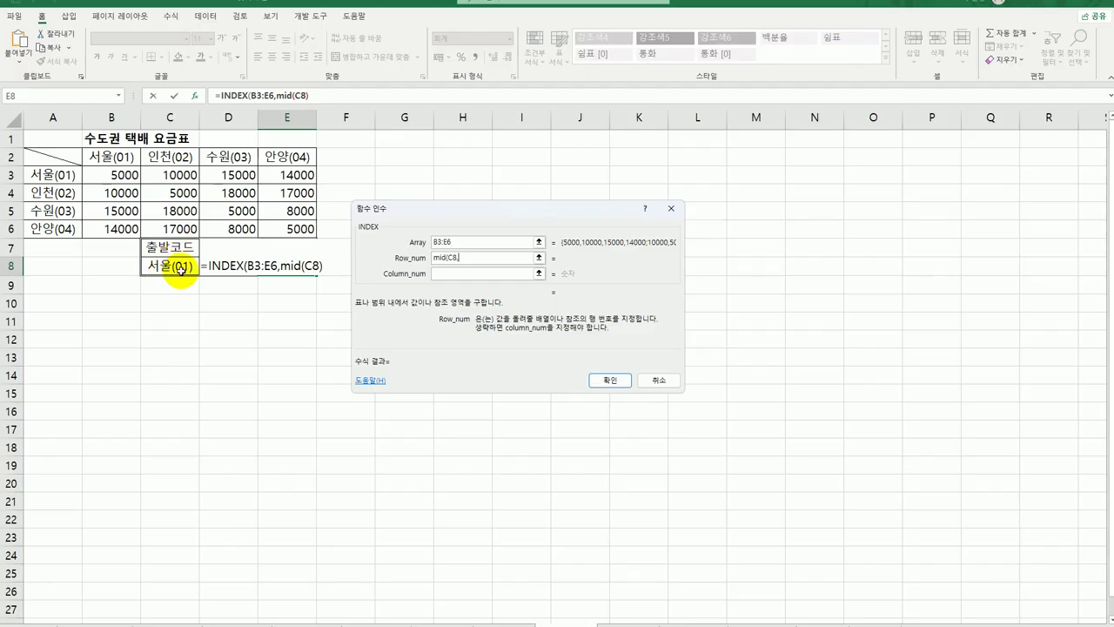
{"action": "type", "text": "4"}
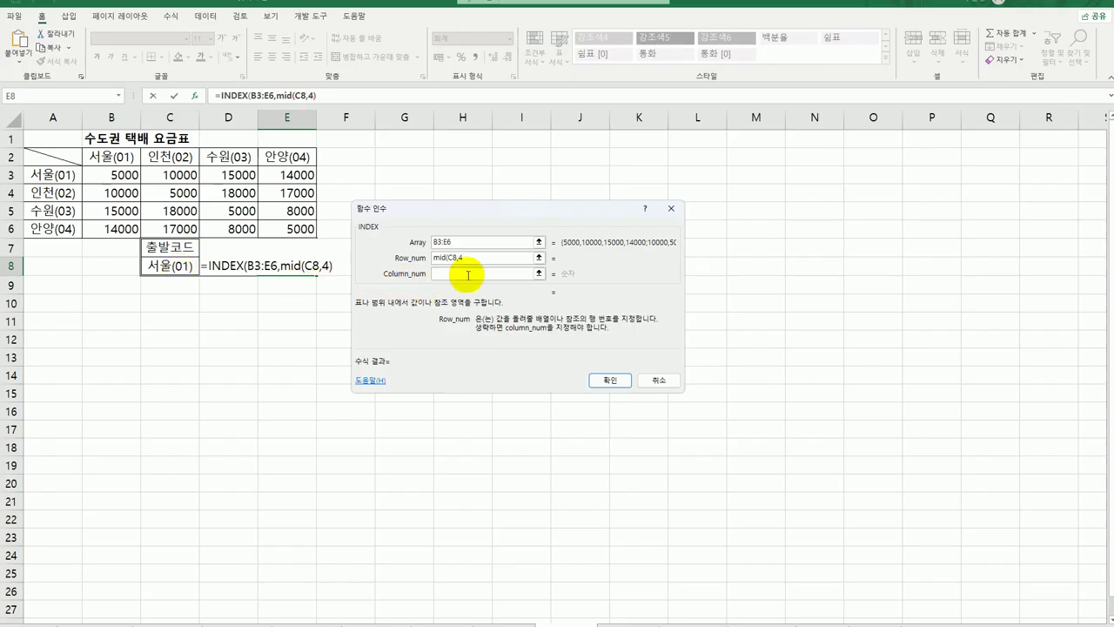
{"action": "type", "text": ",2)"}
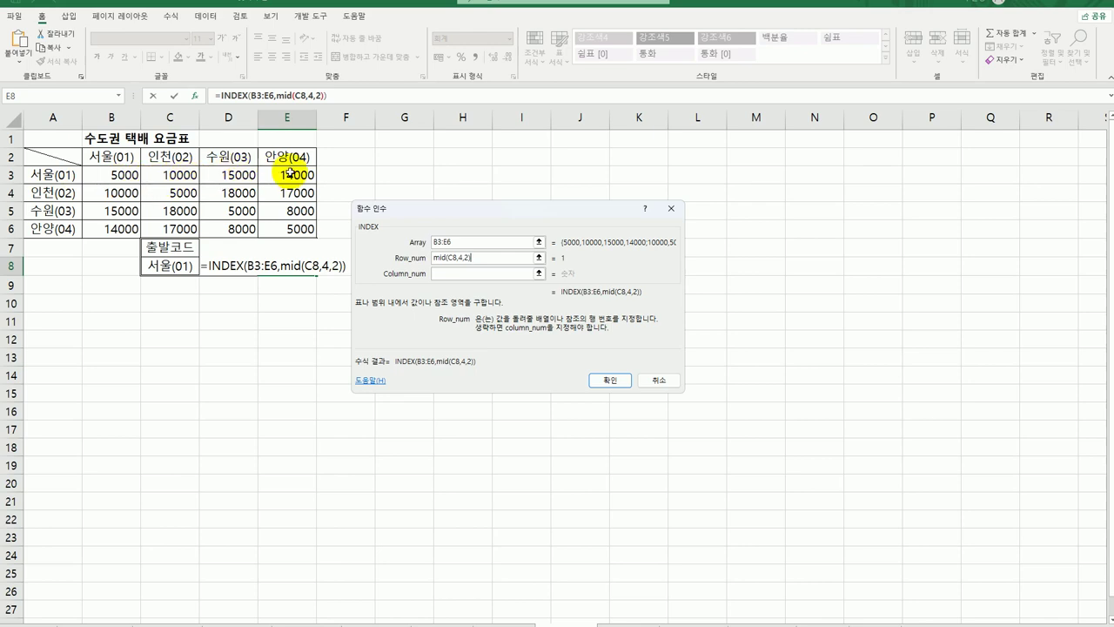
- Set Column_num to mid(D8,4,2), confirm the INDEX formula in E8, and switch to the 아이와 지하철 여행 떠나볼까? worksheet
{"action": "left_click", "coordinate": [467, 274]}
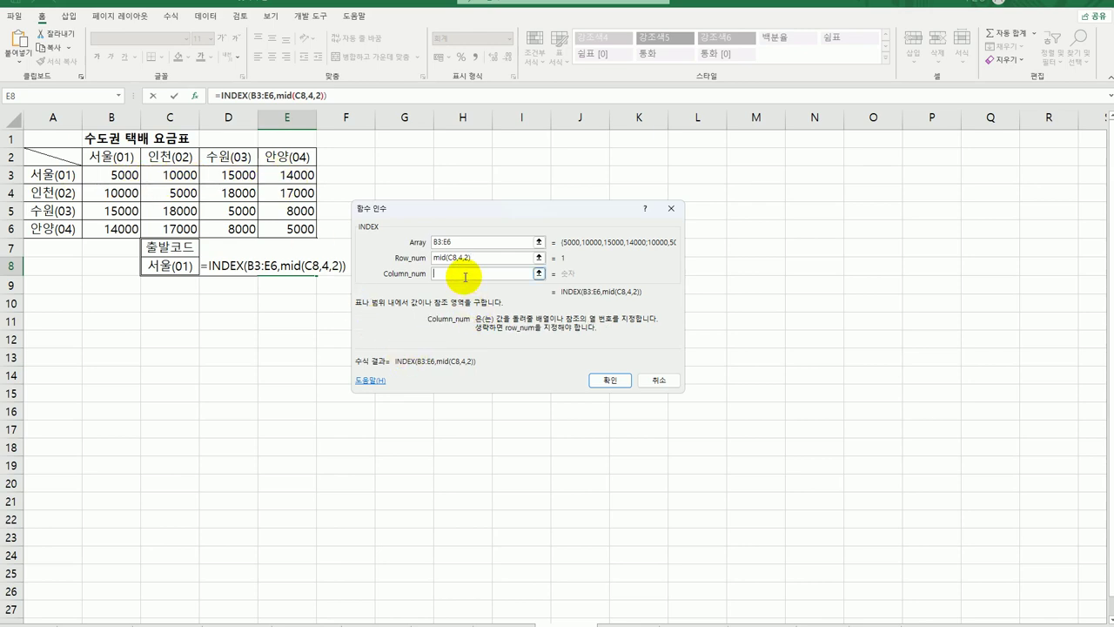
{"action": "type", "text": "mid("}
{"action": "left_click", "coordinate": [225, 266]}
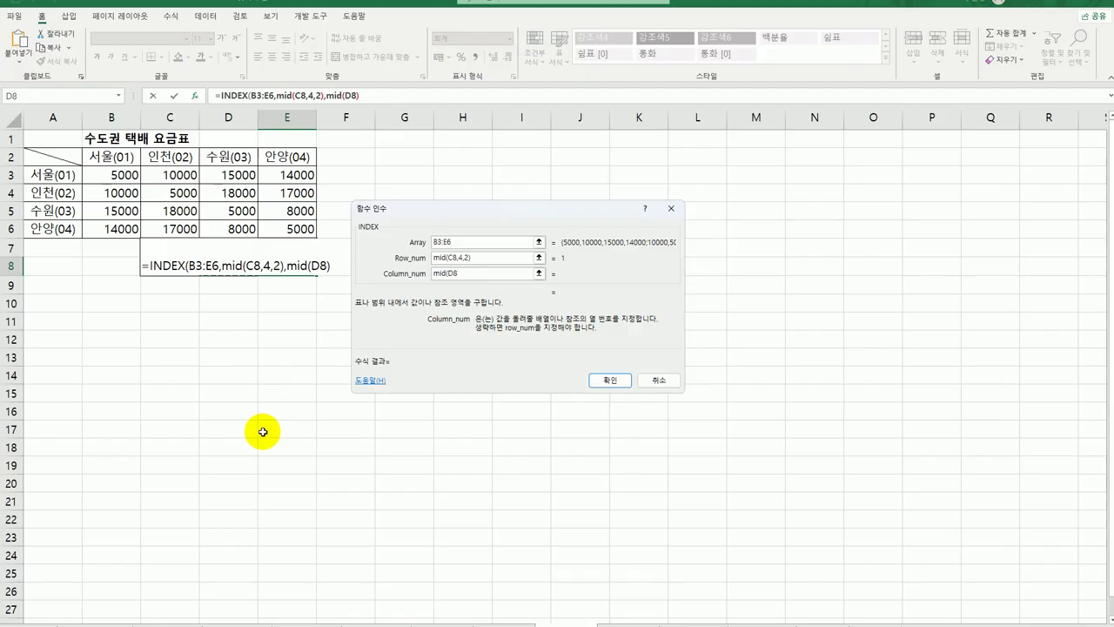
{"action": "type", "text": ",4,2"}
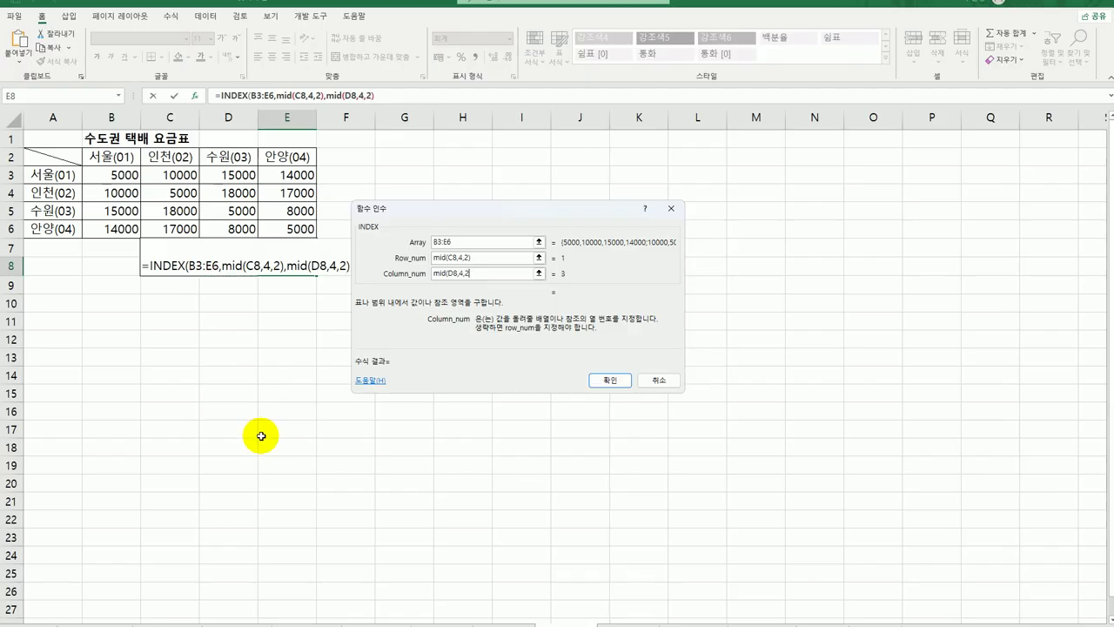
{"action": "type", "text": ")"}
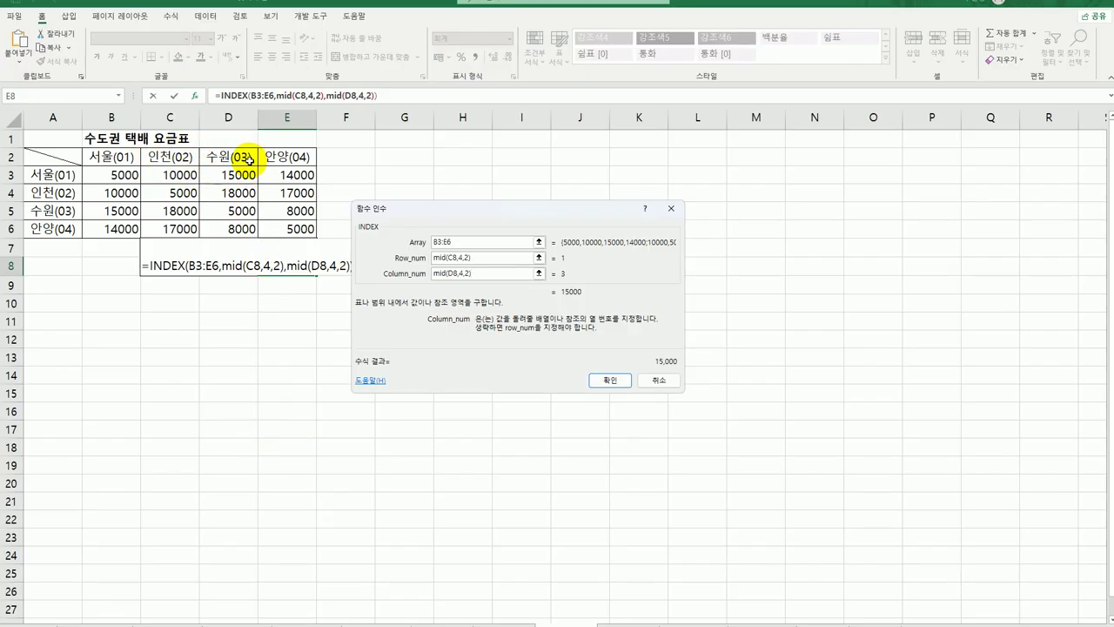
{"action": "left_click", "coordinate": [602, 385]}
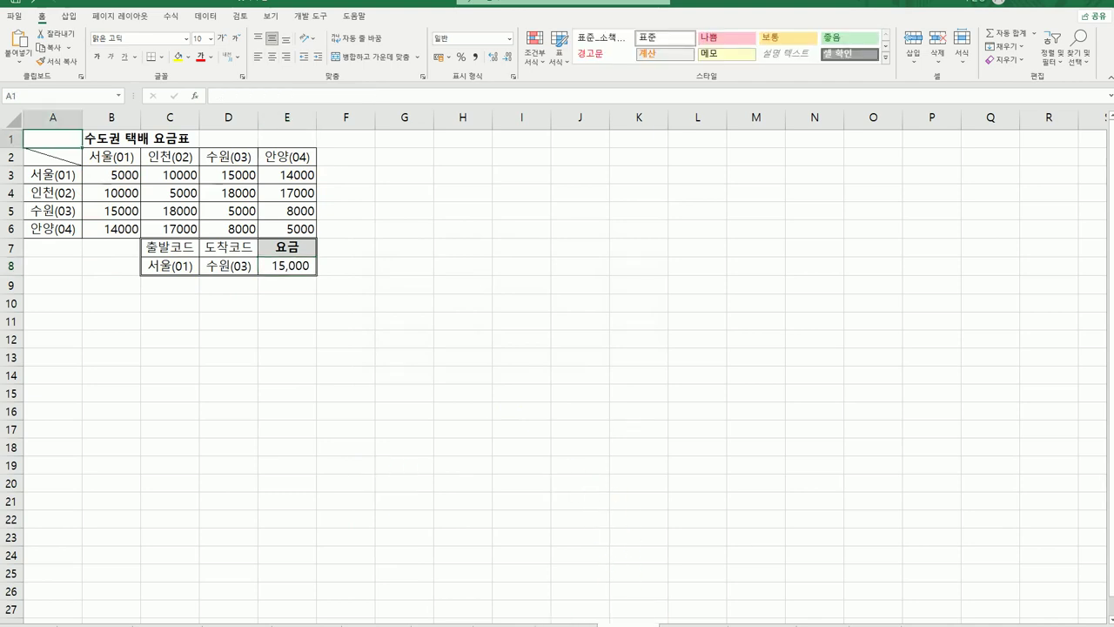
{"action": "left_click", "coordinate": [662, 621]}
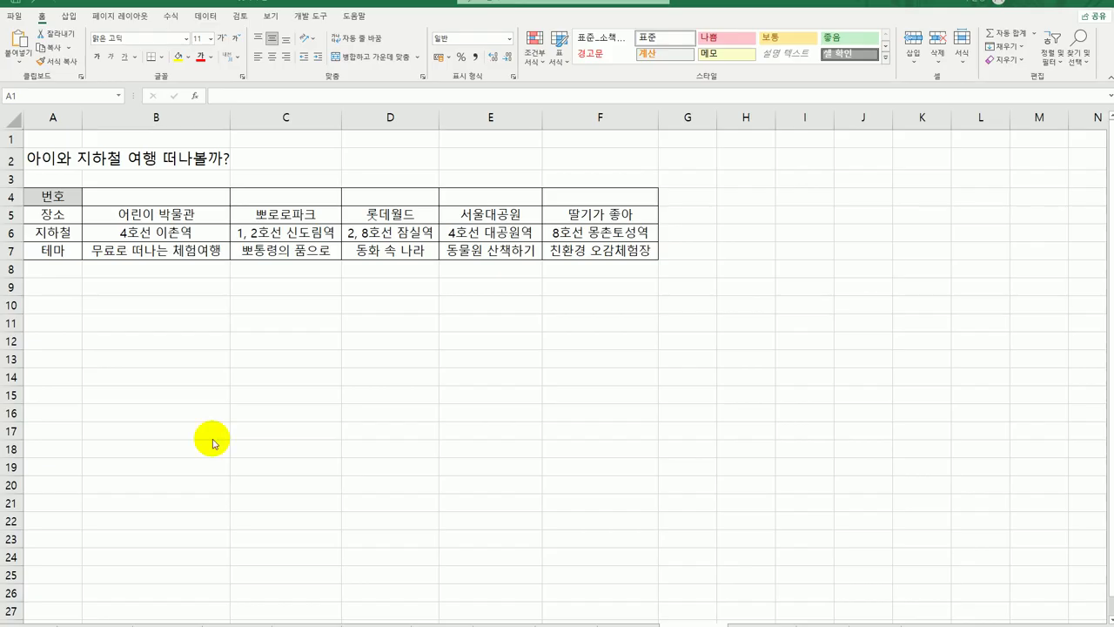
- Enter the formula =COLUMN() without a reference in B4, the first cell of the 번호 row
{"action": "left_click", "coordinate": [159, 198]}
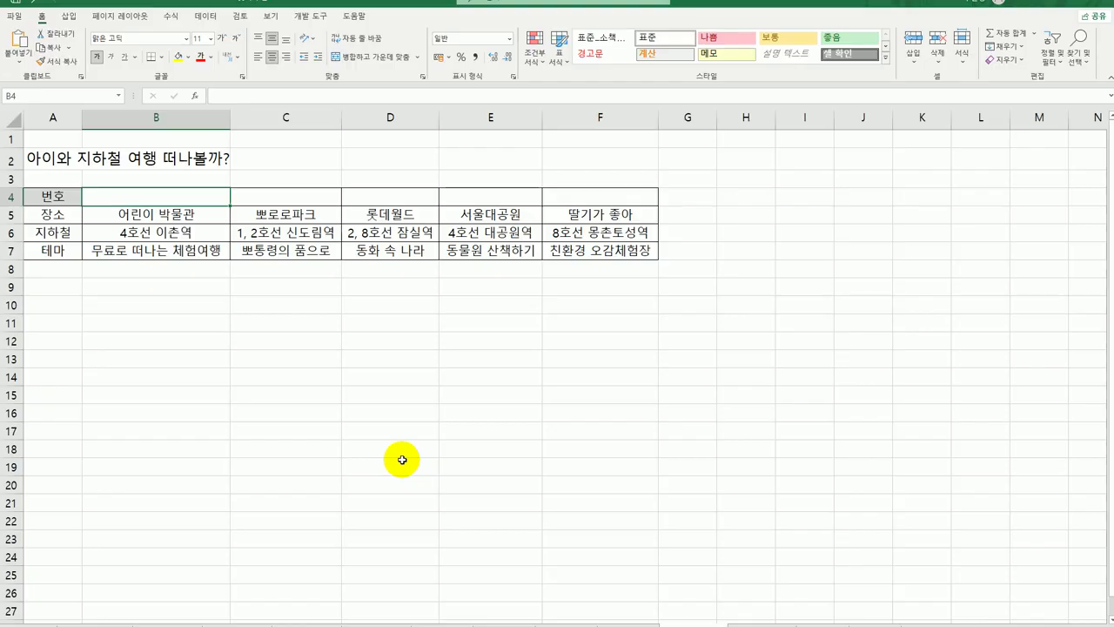
{"action": "type", "text": "=co"}
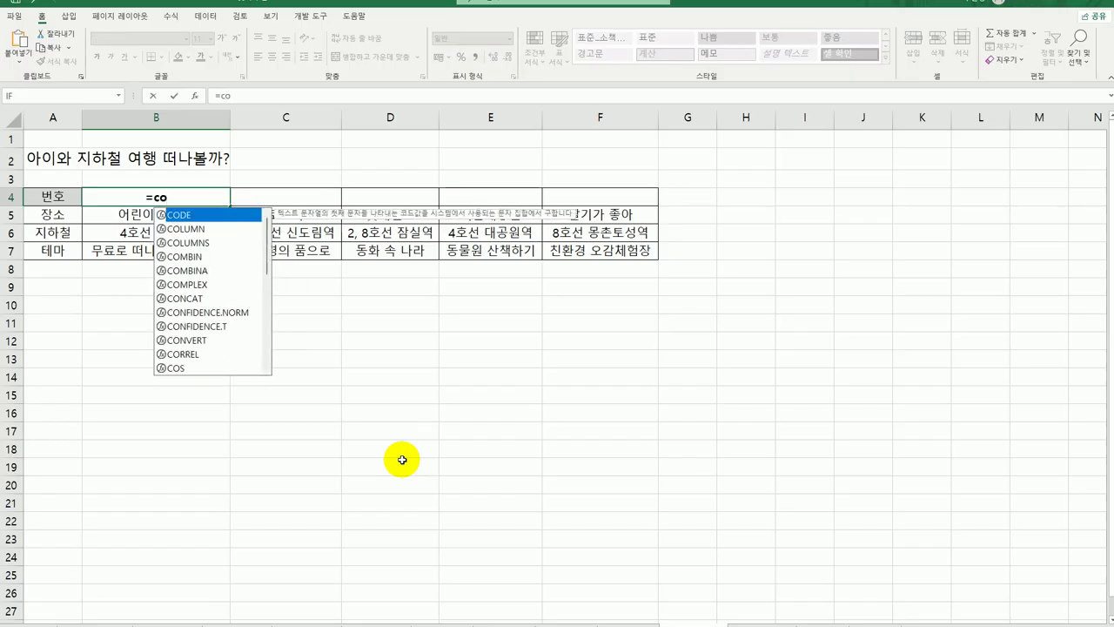
{"action": "left_click", "coordinate": [199, 230]}
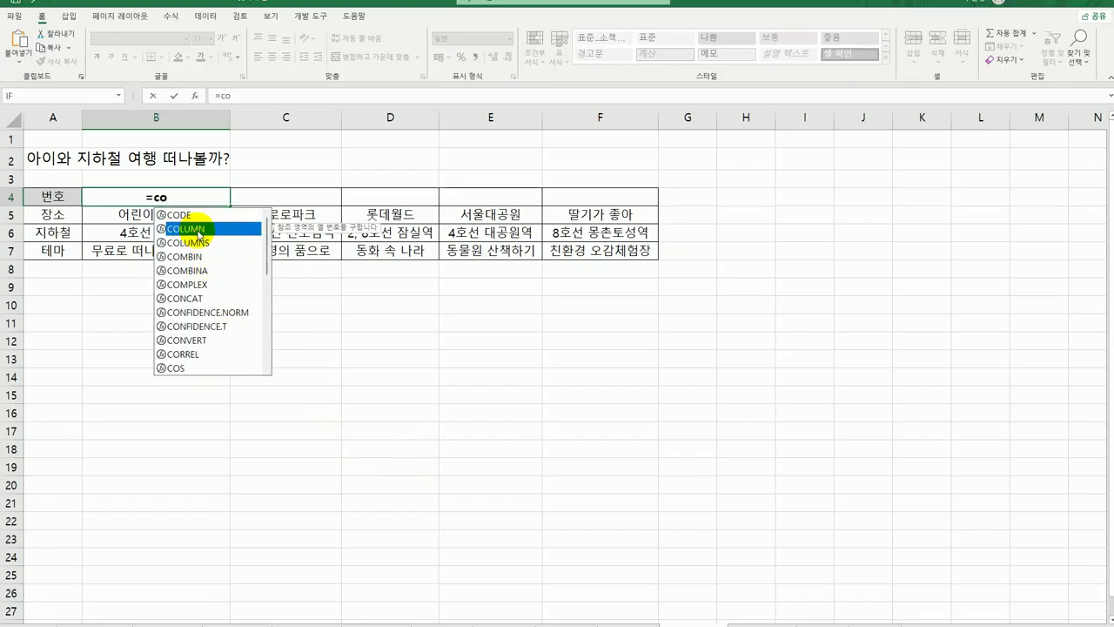
{"action": "double_click", "coordinate": [200, 230]}
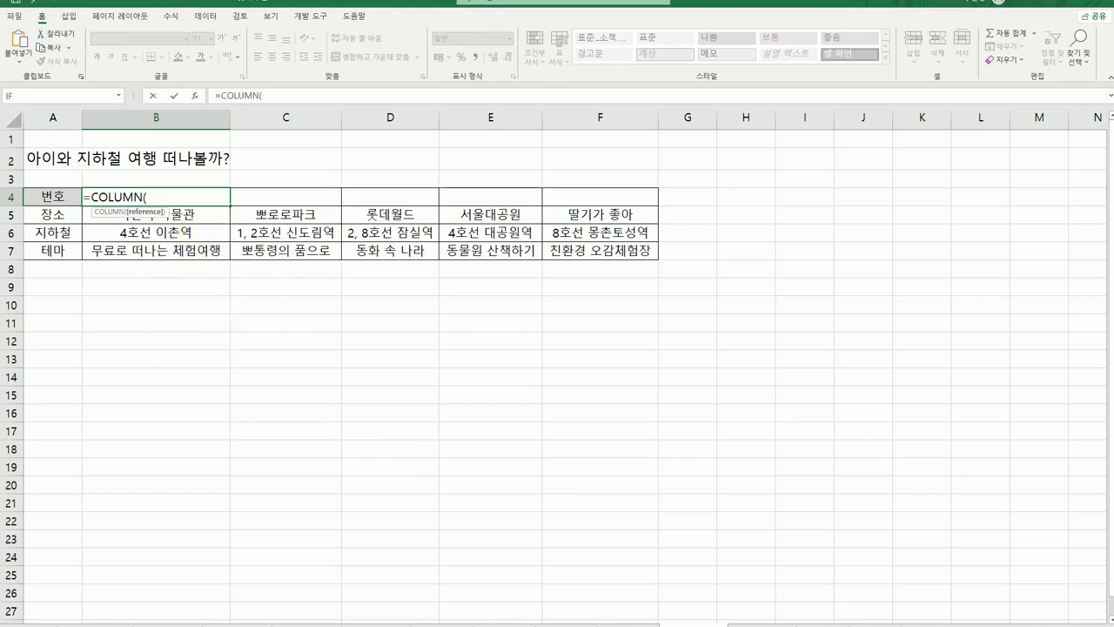
{"action": "type", "text": ")"}
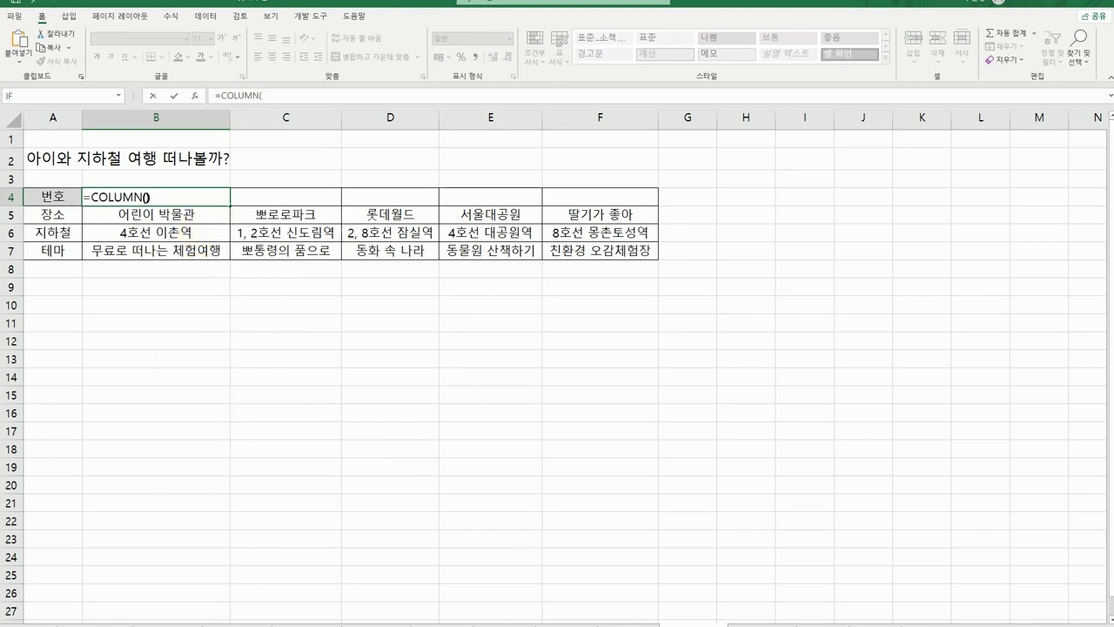
{"action": "key", "text": "Return"}
- Replace the formula in B4 with =COLUMN(A1) and fill it across the 번호 row to F4
{"action": "left_click", "coordinate": [155, 197]}
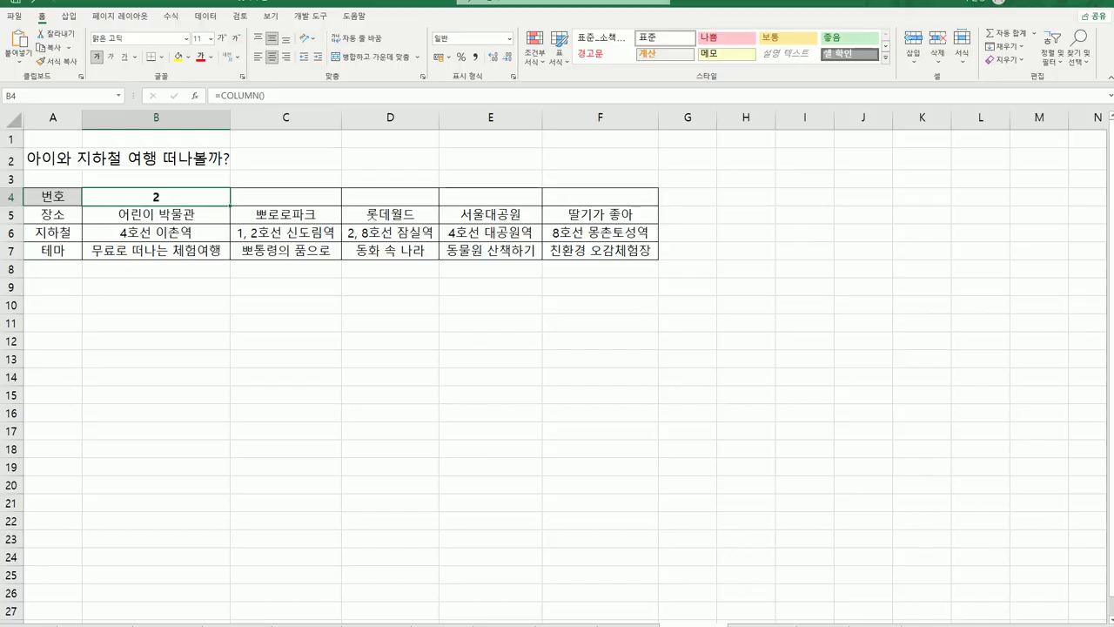
{"action": "key", "text": "Delete"}
{"action": "type", "text": "=co"}
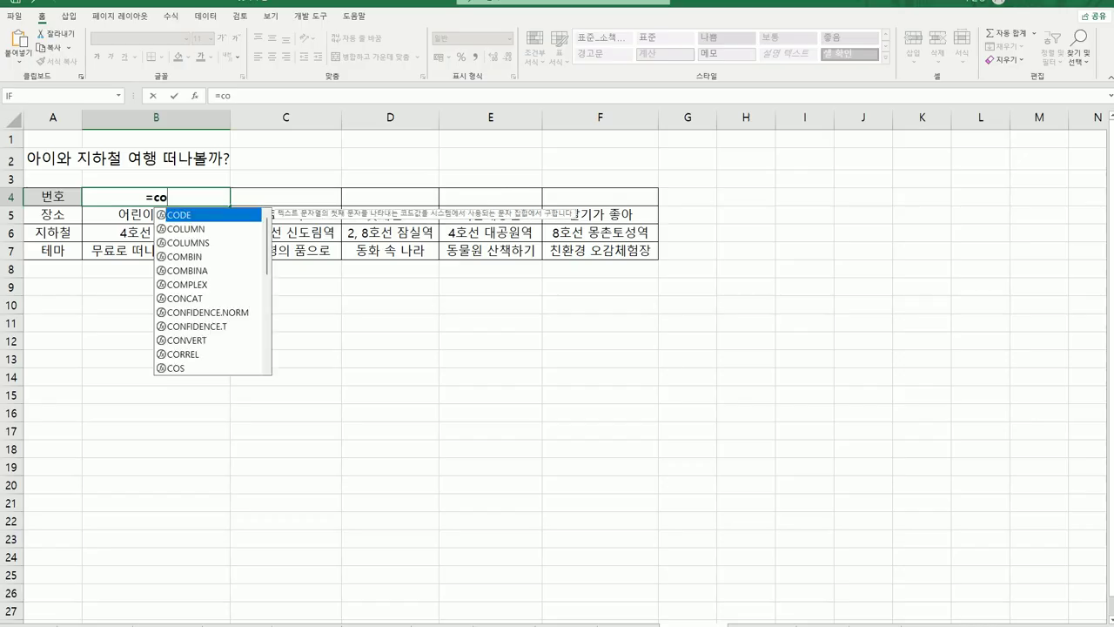
{"action": "key", "text": "Down"}
{"action": "key", "text": "Tab"}
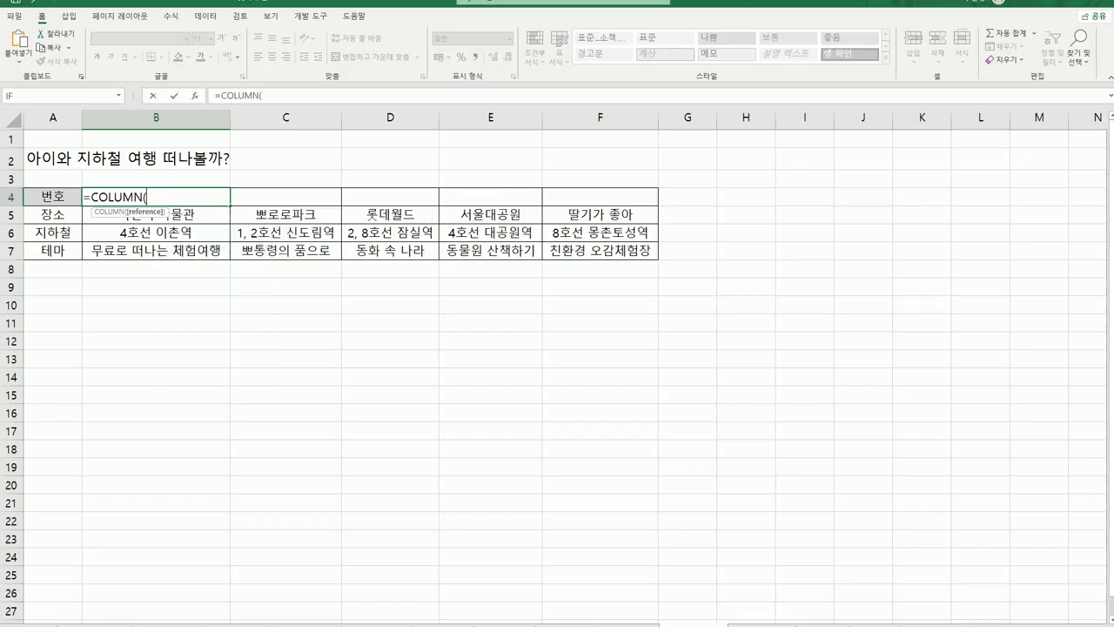
{"action": "left_click", "coordinate": [52, 139]}
{"action": "type", "text": ")"}
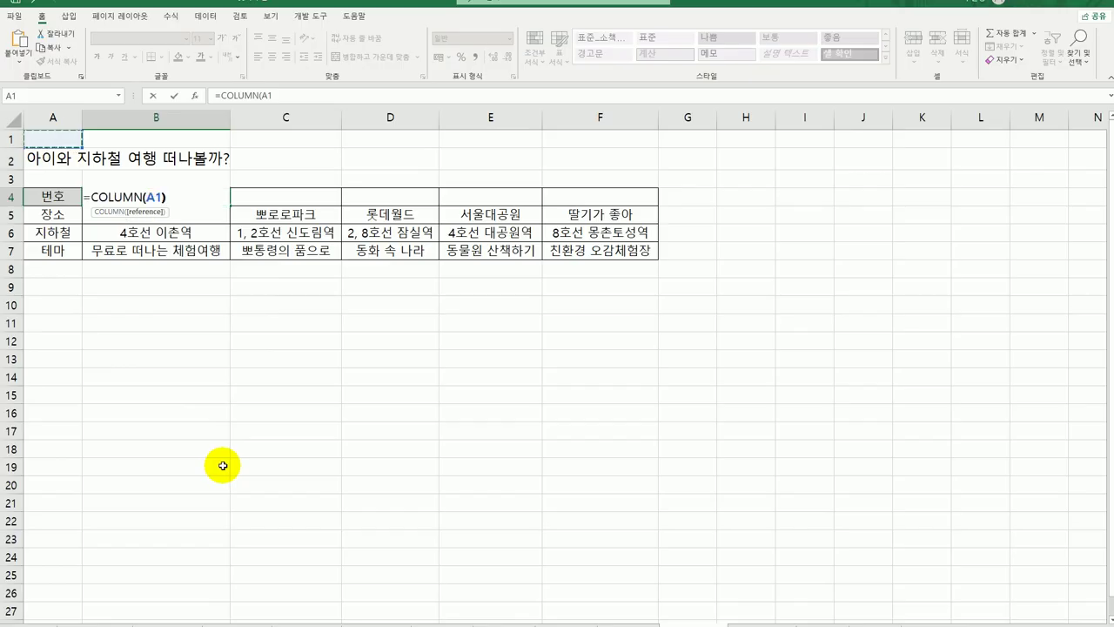
{"action": "key", "text": "Return"}
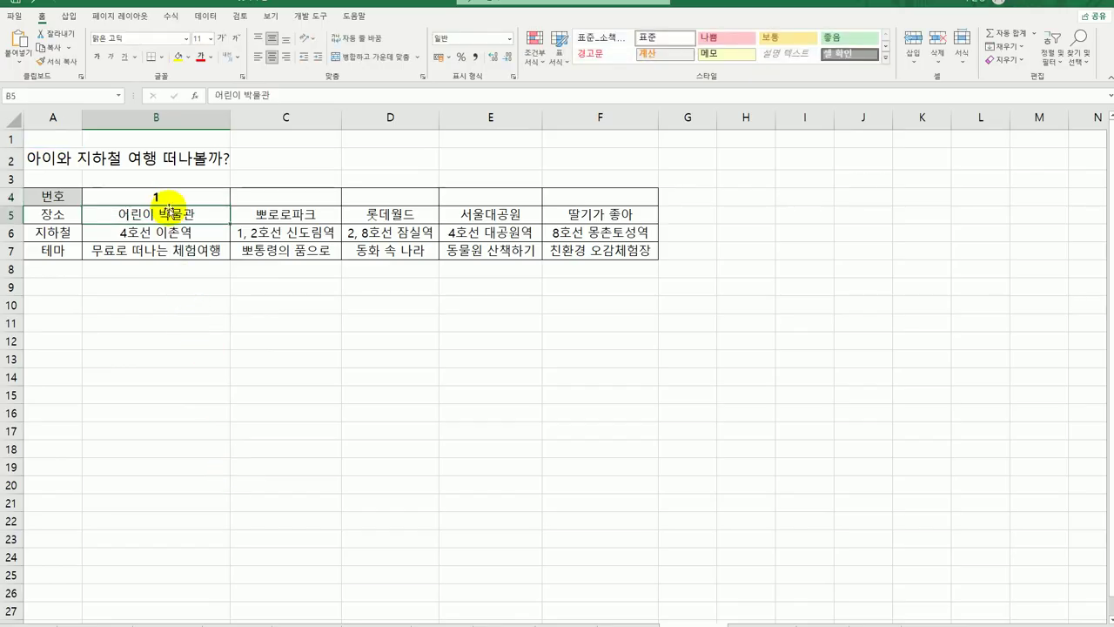
{"action": "left_click", "coordinate": [165, 199]}
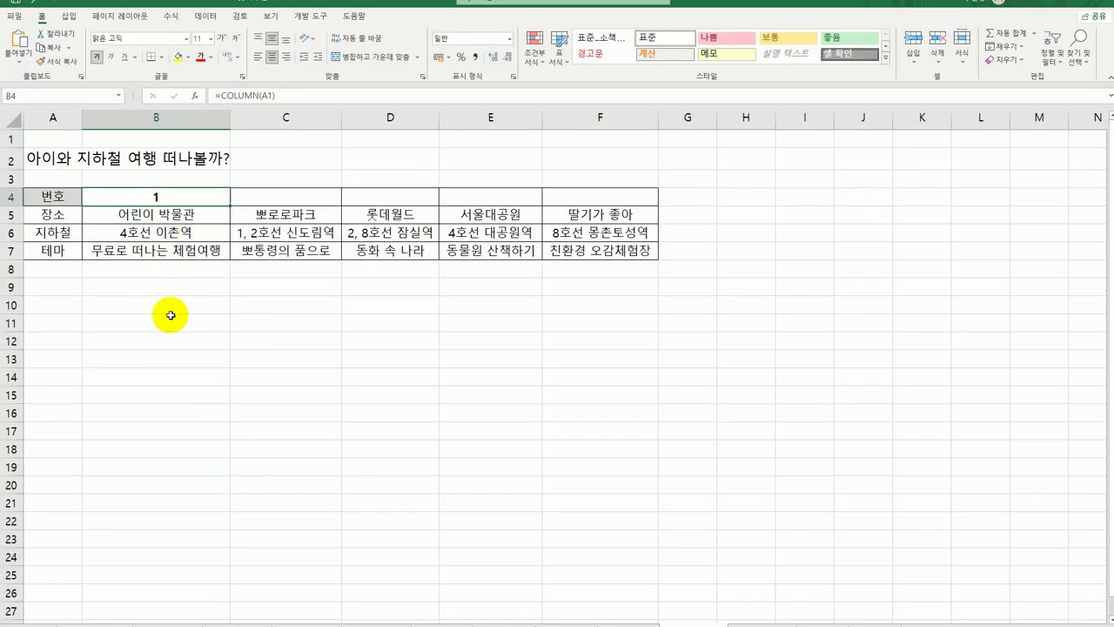
{"action": "left_click_drag", "start_coordinate": [228, 199], "coordinate": [603, 207]}
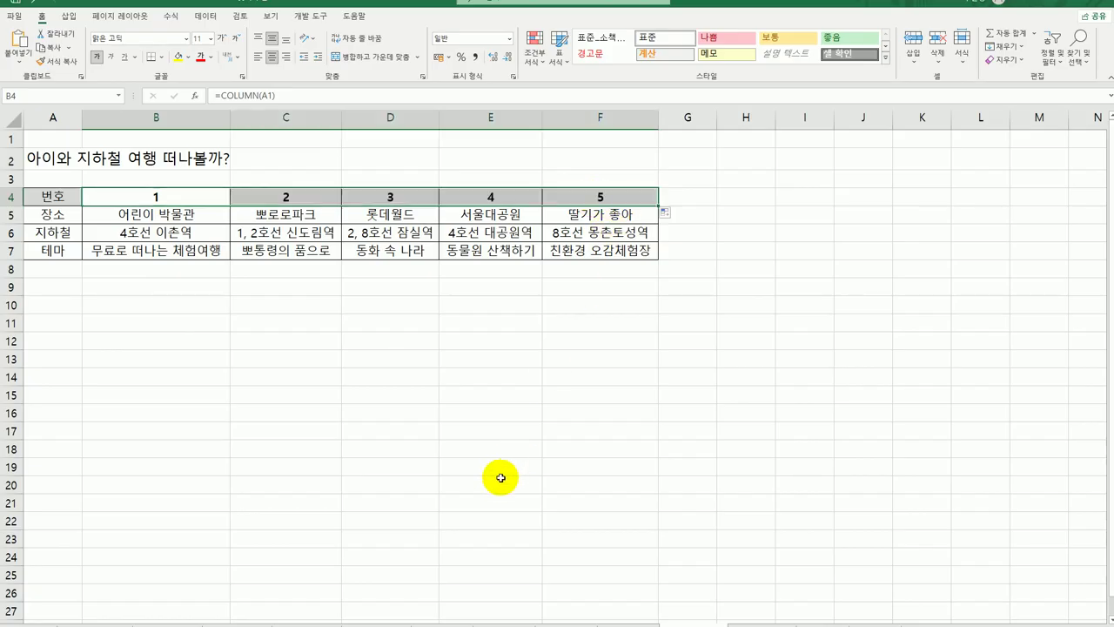
- Replace the formula in B4 with =COLUMN()-1
{"action": "left_click", "coordinate": [185, 199]}
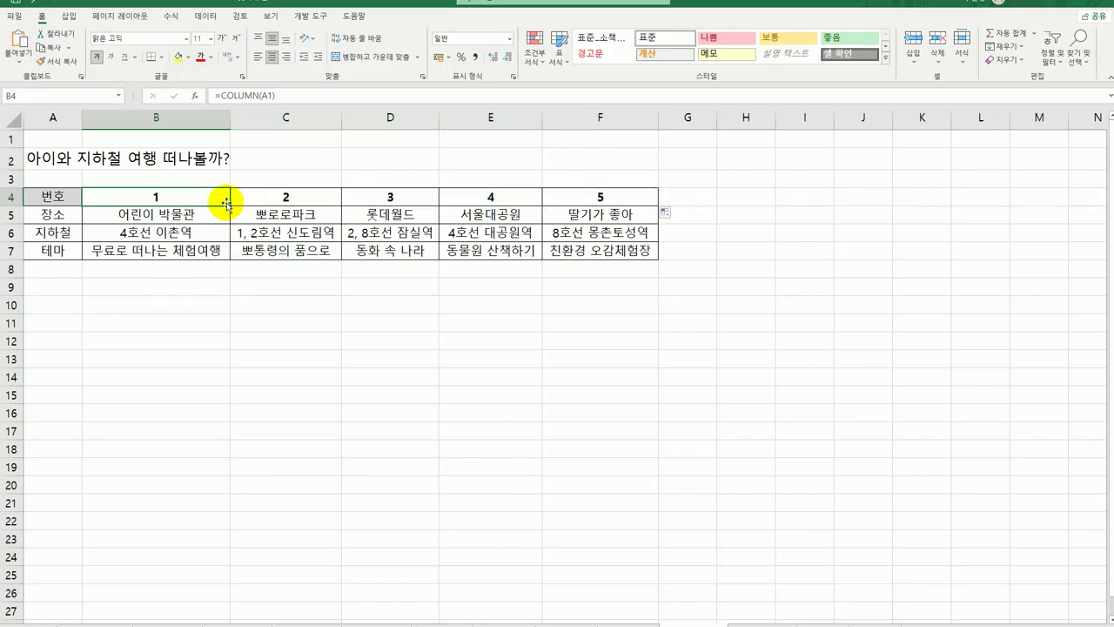
{"action": "type", "text": "=co"}
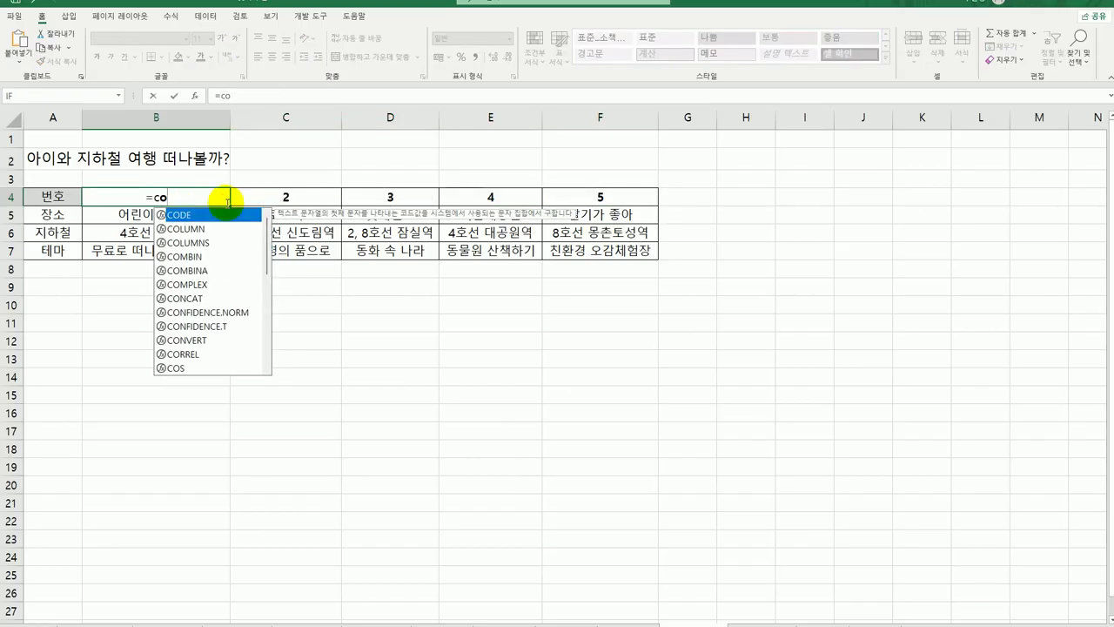
{"action": "key", "text": "Down"}
{"action": "key", "text": "Tab"}
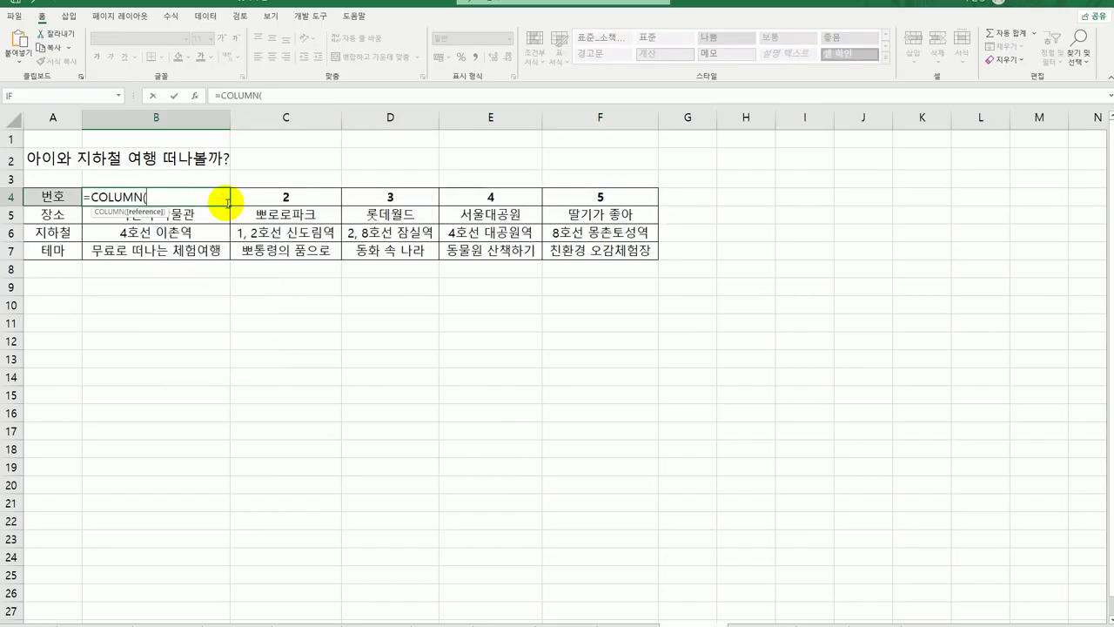
{"action": "type", "text": ")"}
{"action": "key", "text": "Return"}
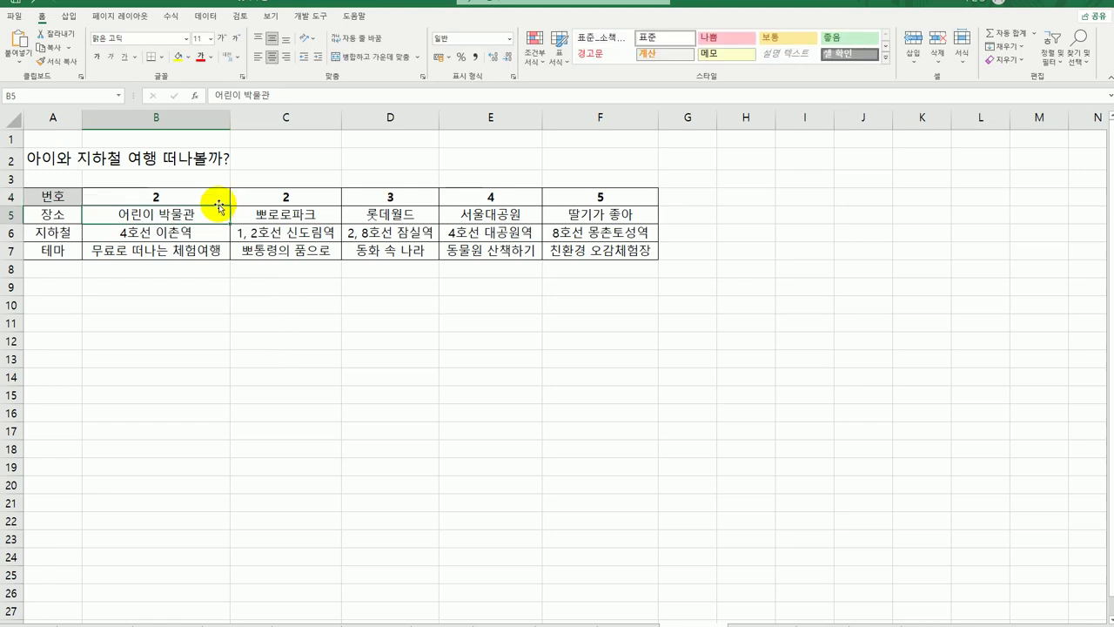
{"action": "double_click", "coordinate": [205, 196]}
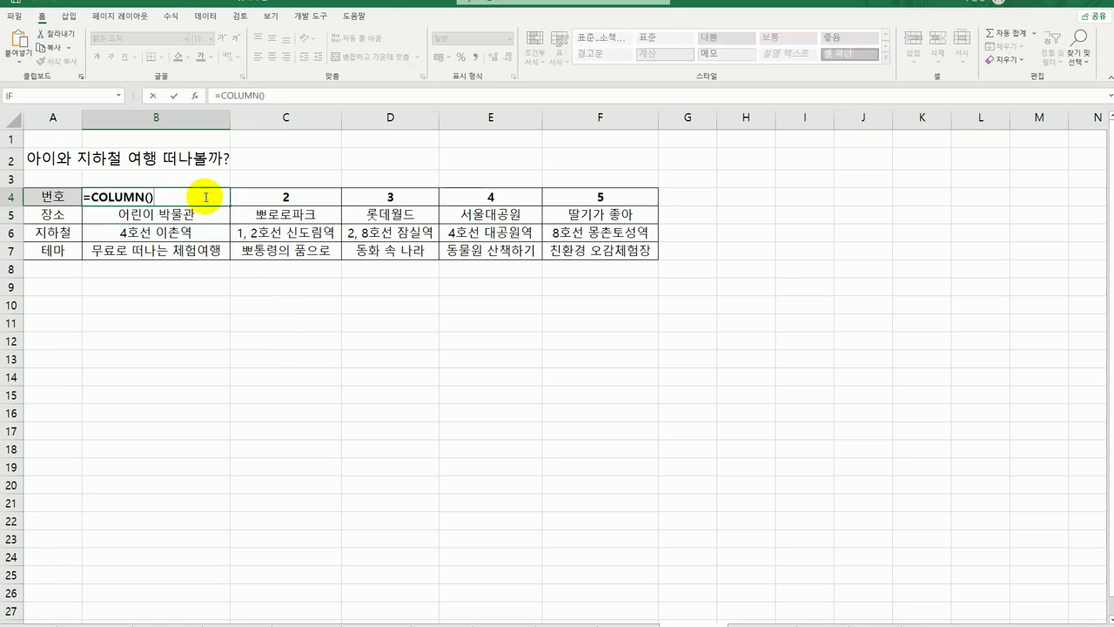
{"action": "type", "text": "-1"}
{"action": "key", "text": "Return"}
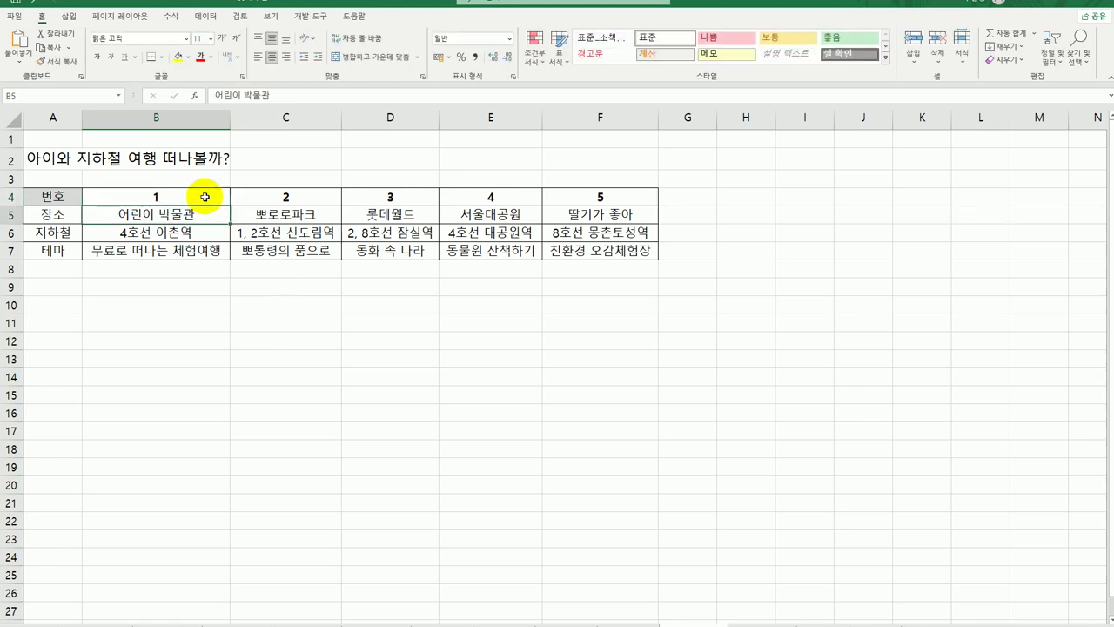
- Fill the B4 formula across the 번호 row to F4 and return to cell A1
{"action": "left_click", "coordinate": [204, 197]}
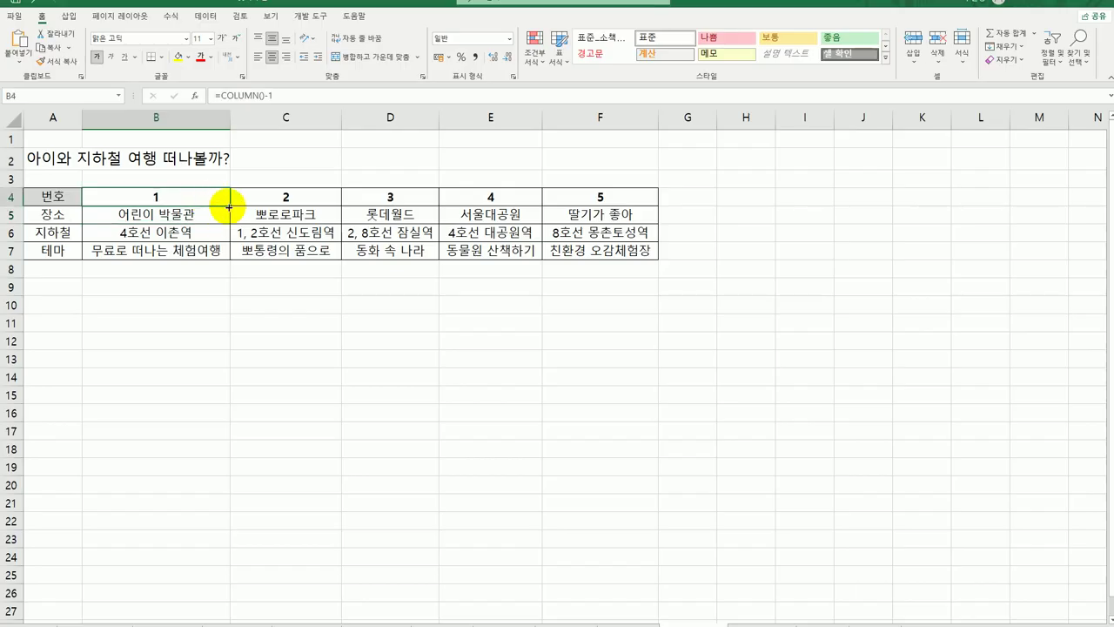
{"action": "left_click_drag", "start_coordinate": [381, 203], "coordinate": [622, 205]}
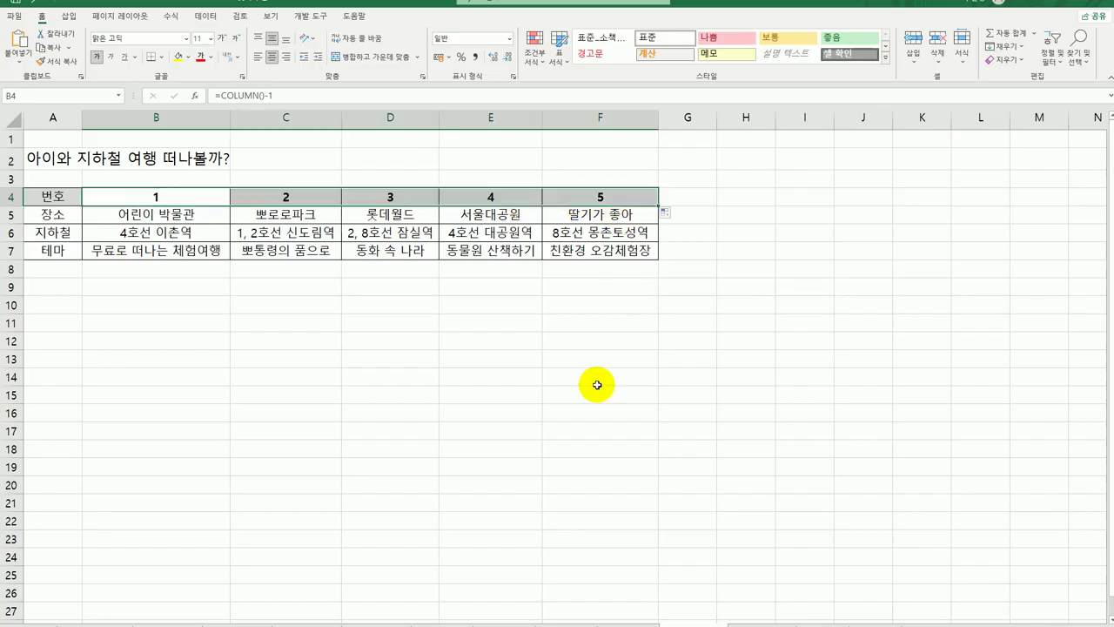
{"action": "left_click", "coordinate": [624, 197]}
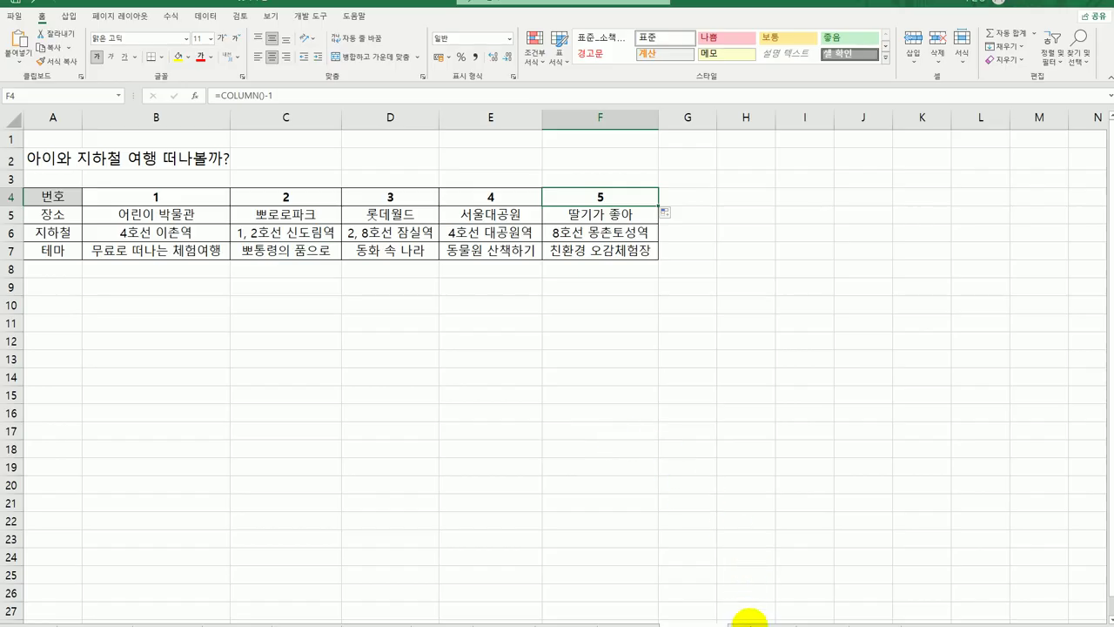
{"action": "key", "text": "ctrl+Home"}
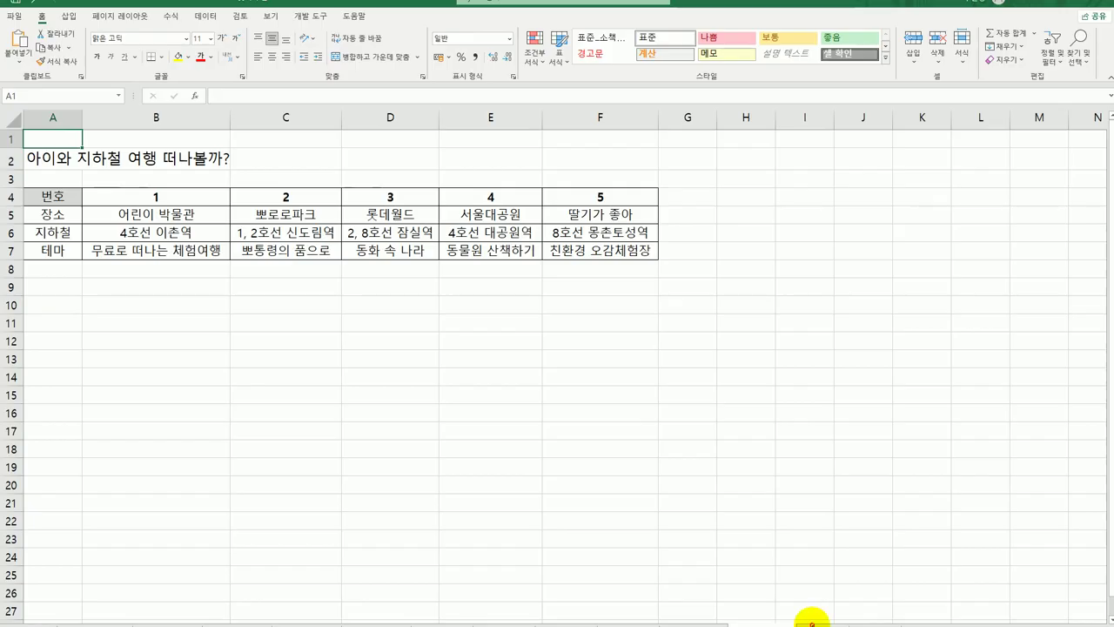
- Switch to the 양배추 파프리카 샐러드 worksheet and enter =ROW() in A7, the first cell under 순서
{"action": "left_click", "coordinate": [805, 618]}
{"action": "left_click", "coordinate": [68, 253]}
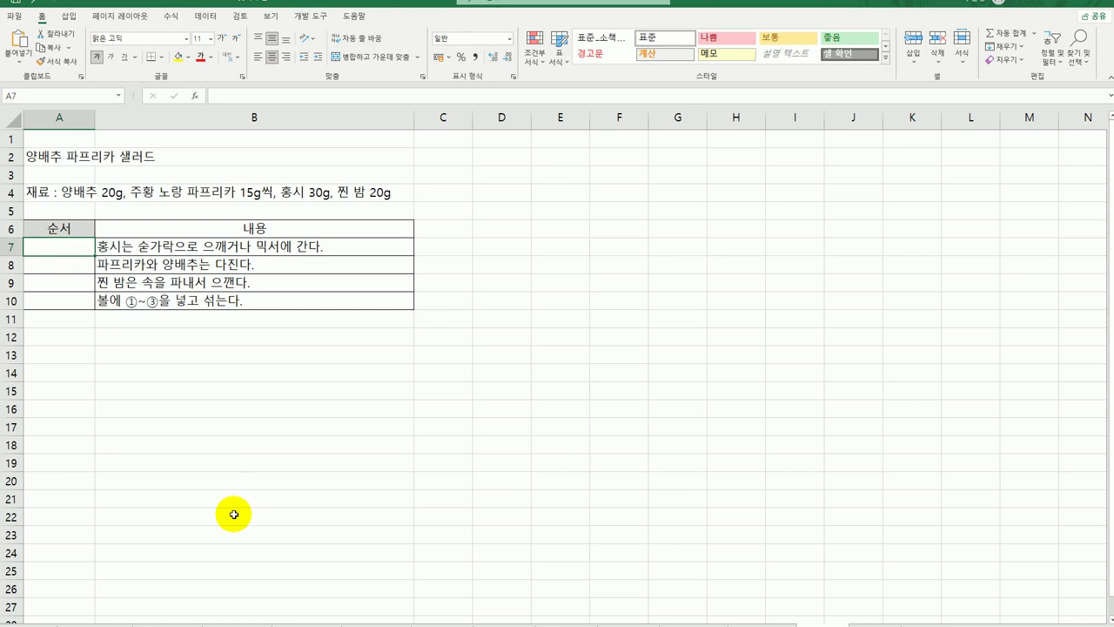
{"action": "type", "text": "="}
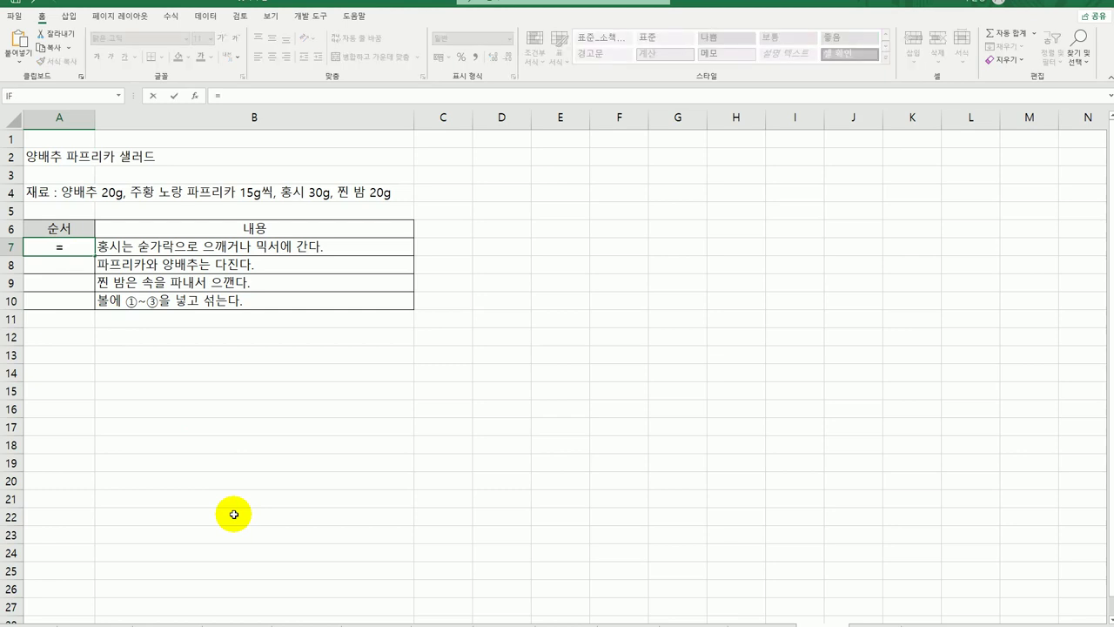
{"action": "type", "text": "row"}
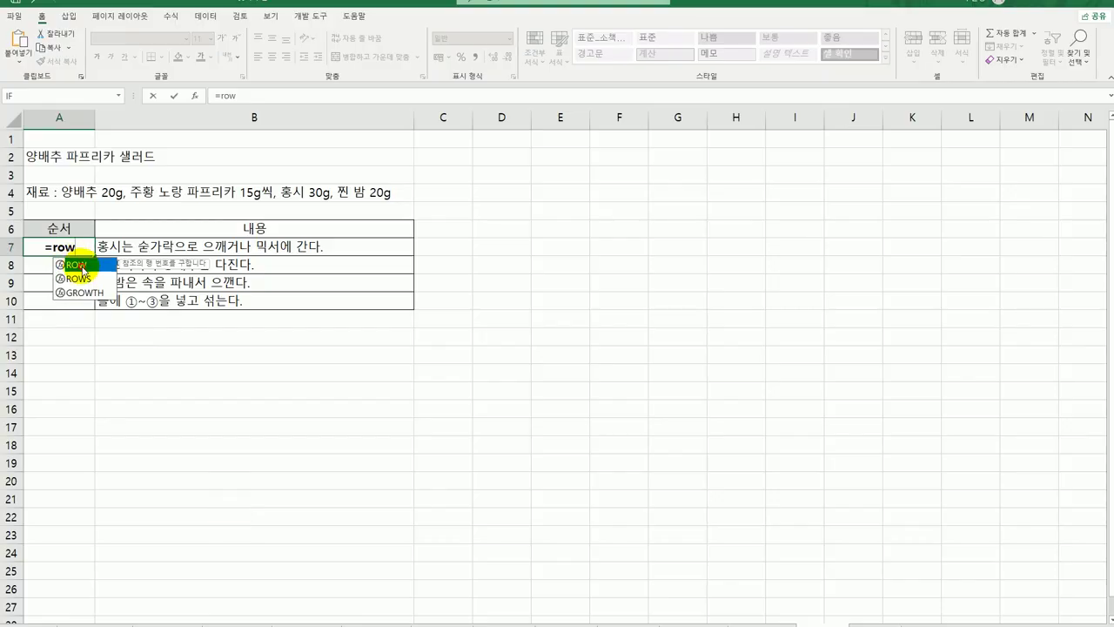
{"action": "double_click", "coordinate": [81, 265]}
{"action": "type", "text": ")"}
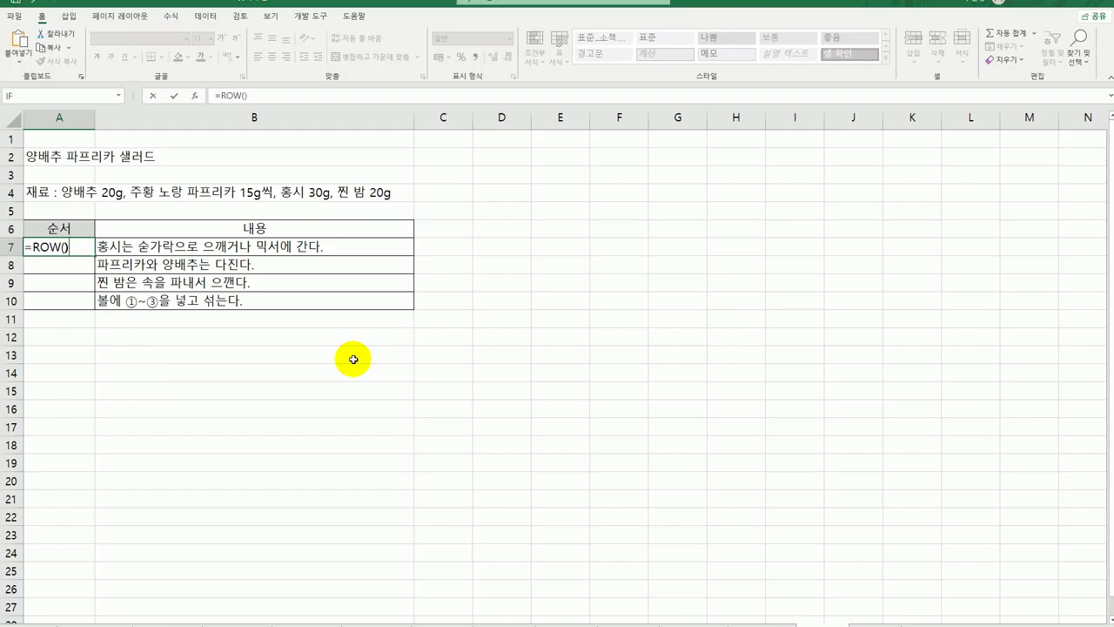
{"action": "key", "text": "Return"}
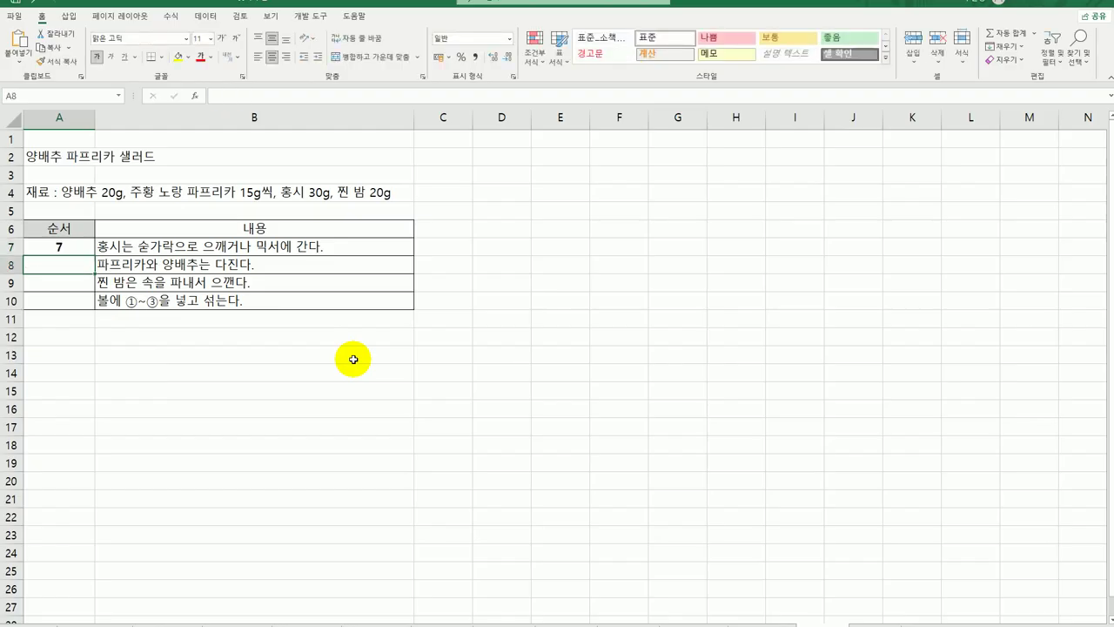
- Subtract 6 in the A7 formula, making it =ROW()-6, and reselect the cell
{"action": "double_click", "coordinate": [80, 248]}
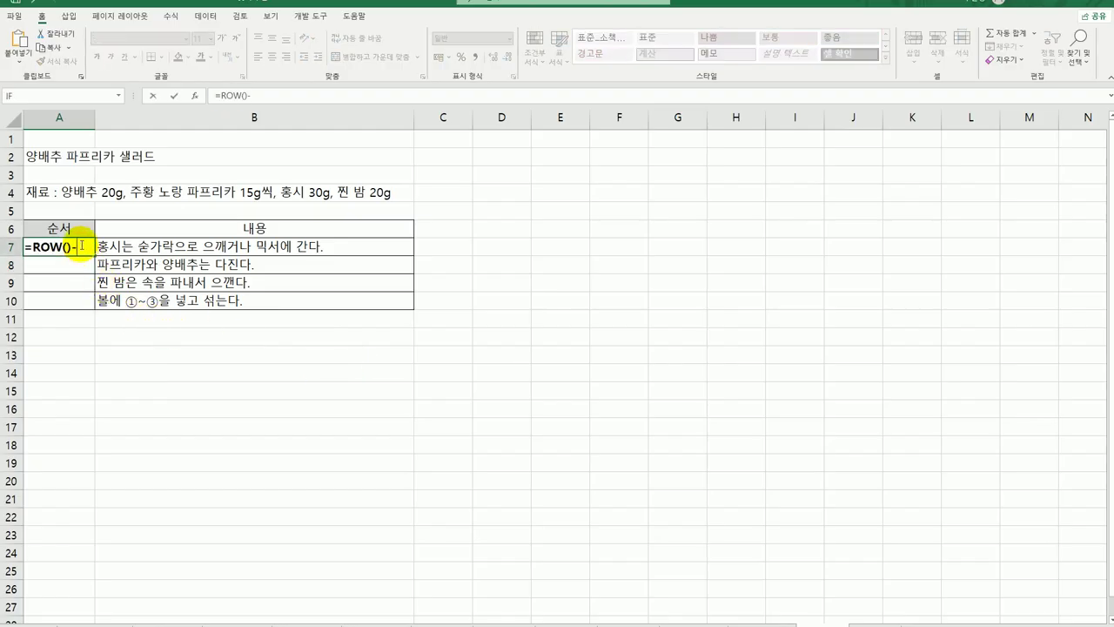
{"action": "type", "text": "-6"}
{"action": "key", "text": "Return"}
{"action": "left_click", "coordinate": [81, 246]}
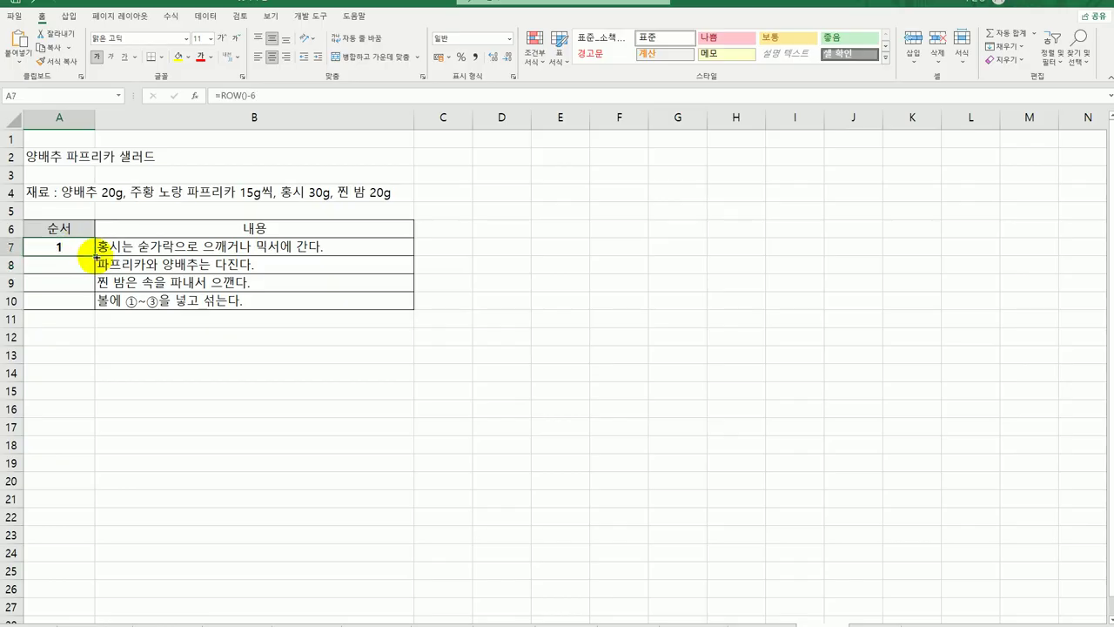
- Fill the A7 formula down the 순서 column to A10 and clear the contents of A7:A10
{"action": "left_click_drag", "start_coordinate": [96, 256], "coordinate": [97, 306]}
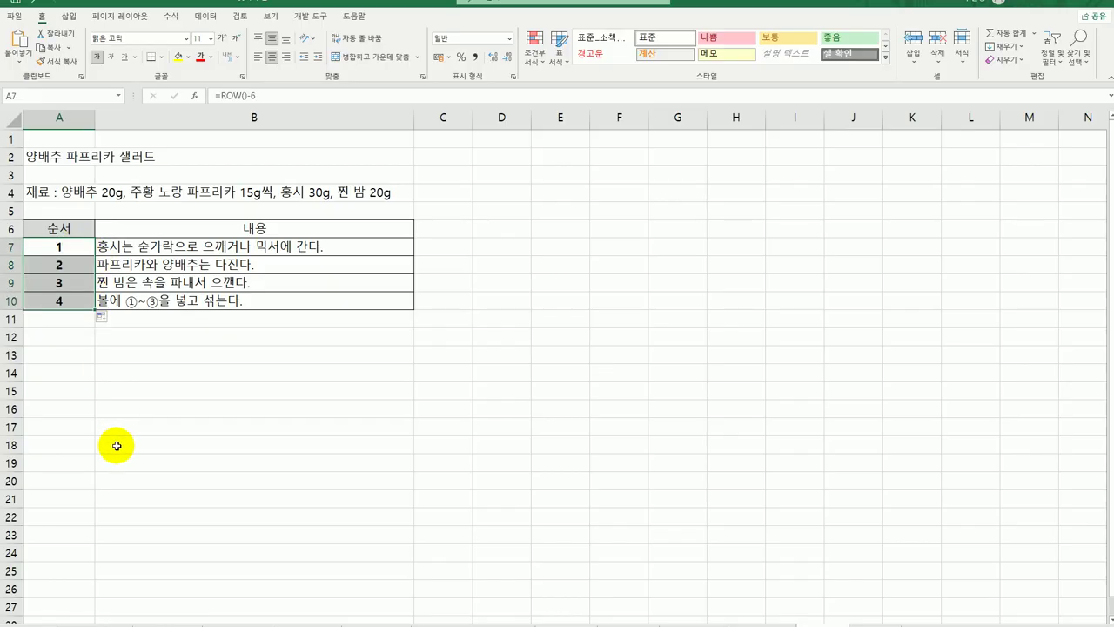
{"action": "key", "text": "Delete"}
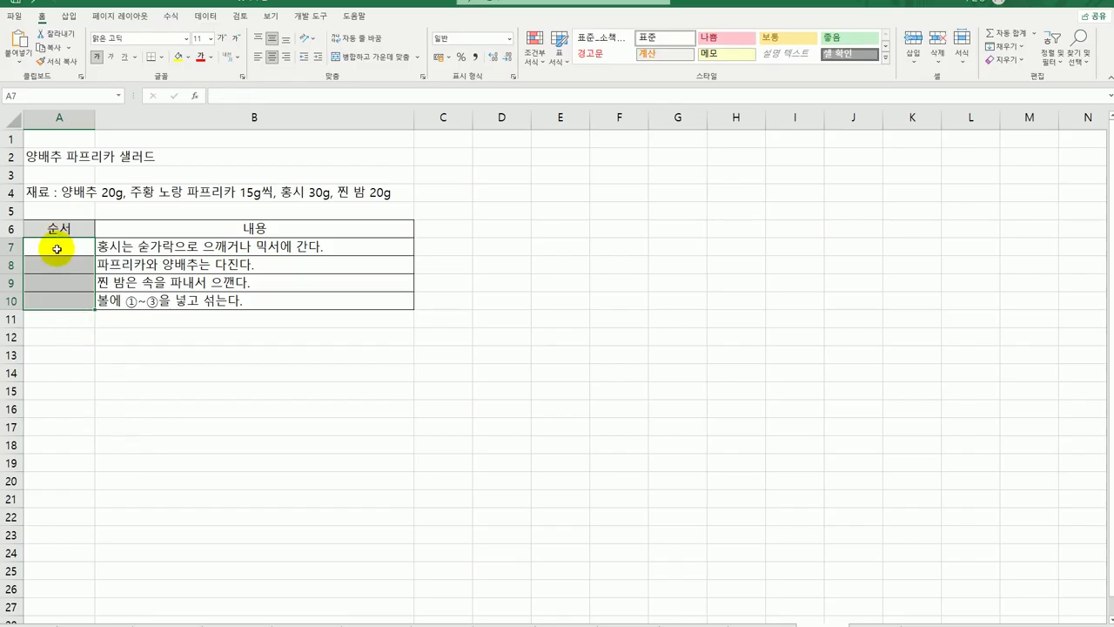
- Enter =ROW(A1) in A7, the first cell under 순서
{"action": "left_click", "coordinate": [57, 242]}
{"action": "type", "text": "=row"}
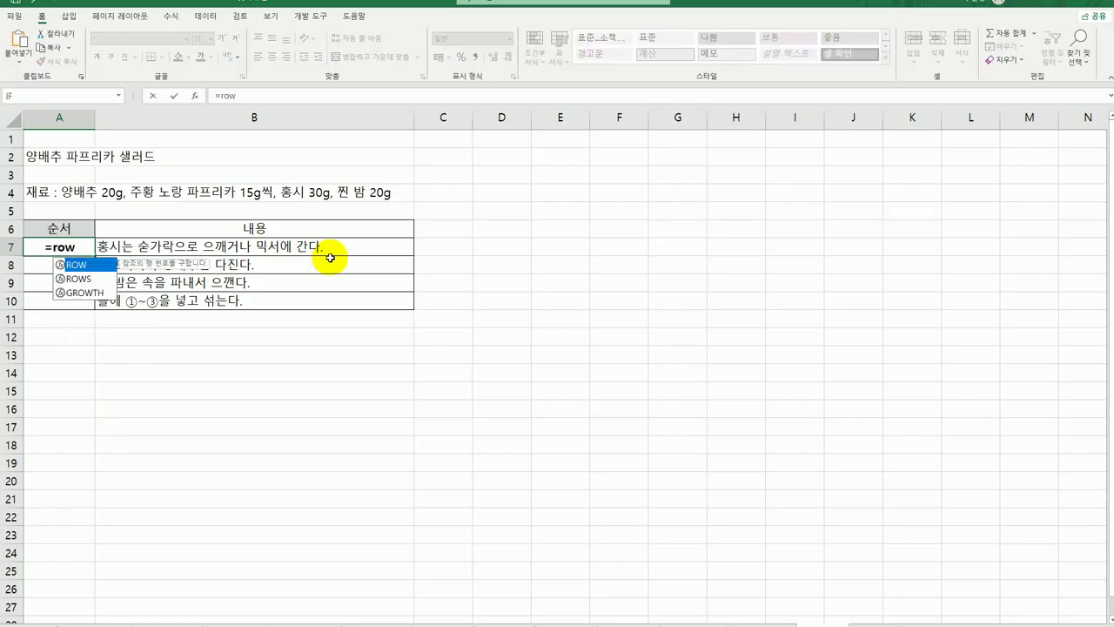
{"action": "key", "text": "Tab"}
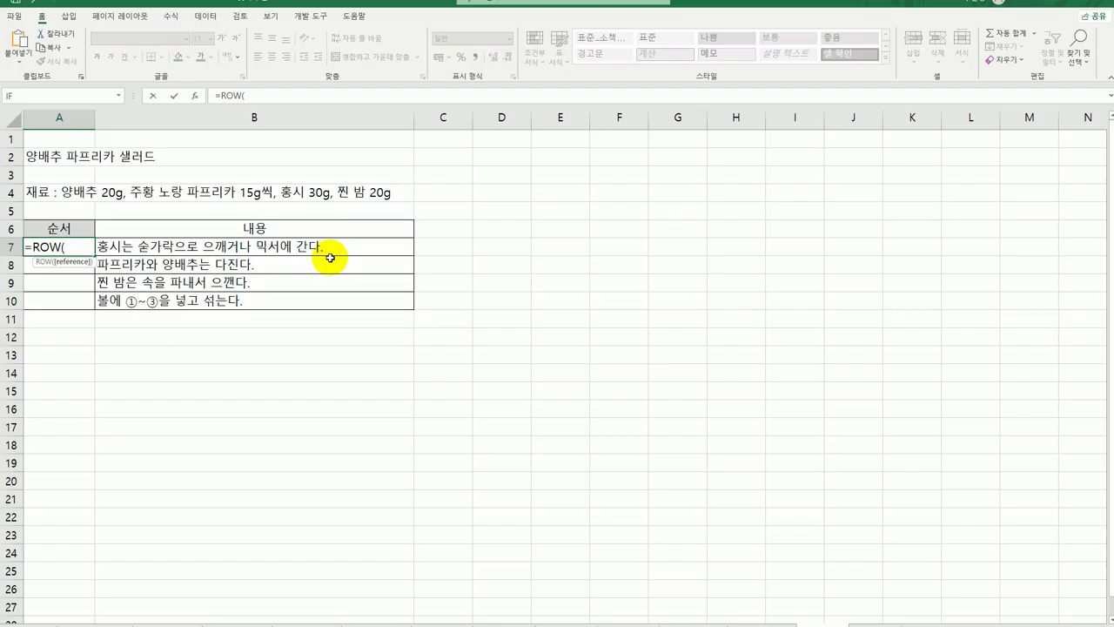
{"action": "left_click", "coordinate": [84, 140]}
{"action": "type", "text": ")"}
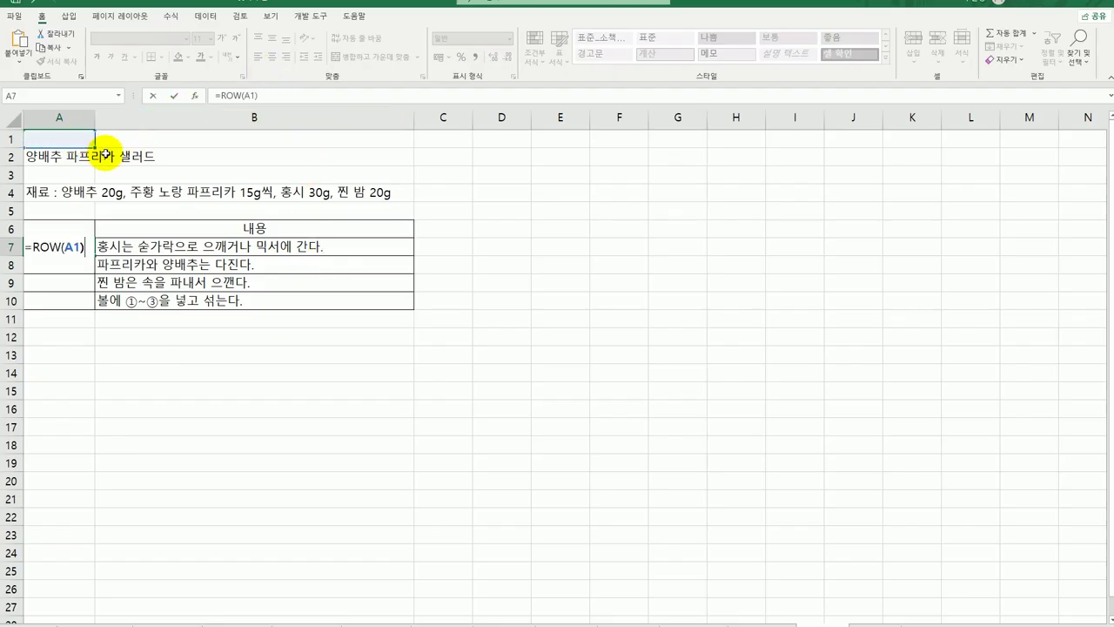
{"action": "key", "text": "Return"}
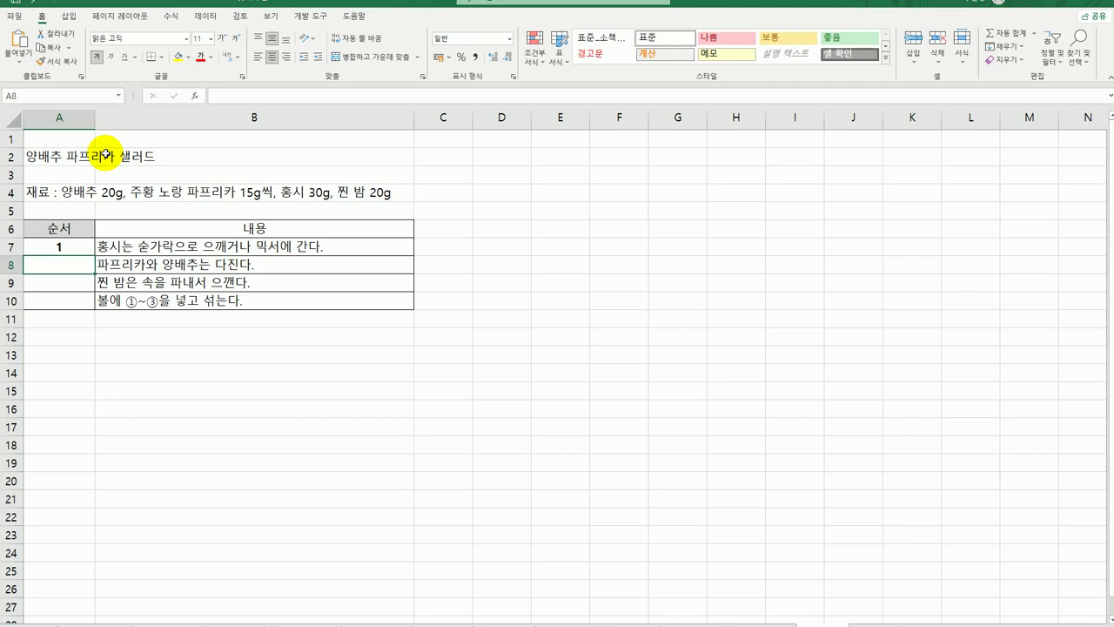
- Fill the =ROW(A1) formula from A7 down to A10 and deselect the filled range
{"action": "left_click", "coordinate": [54, 246]}
{"action": "left_click_drag", "start_coordinate": [94, 257], "coordinate": [91, 309]}
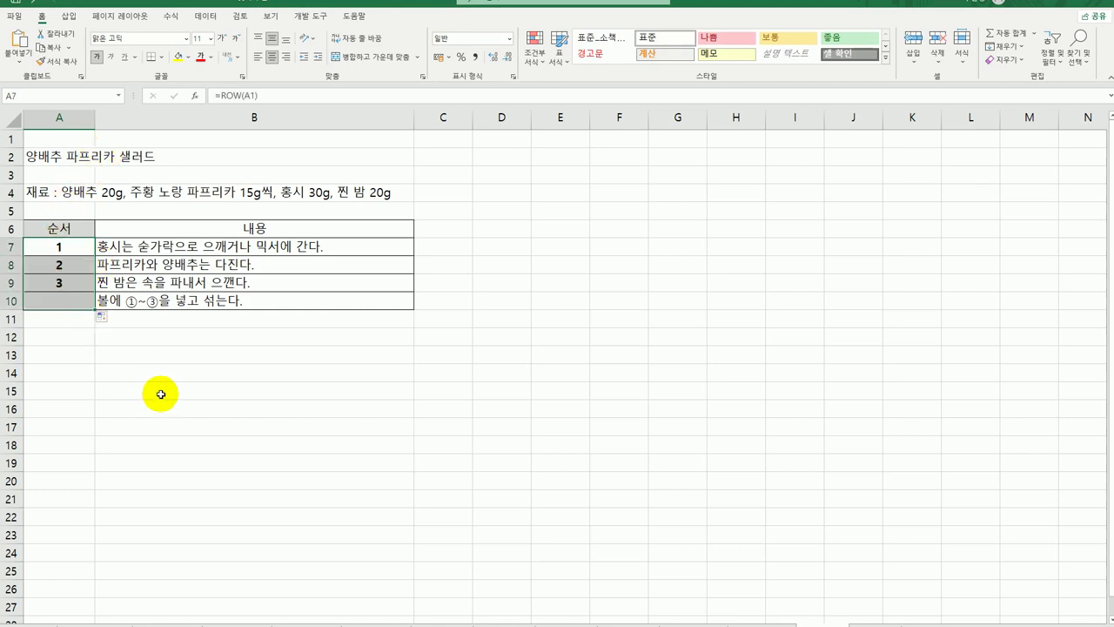
{"action": "left_click", "coordinate": [67, 244]}
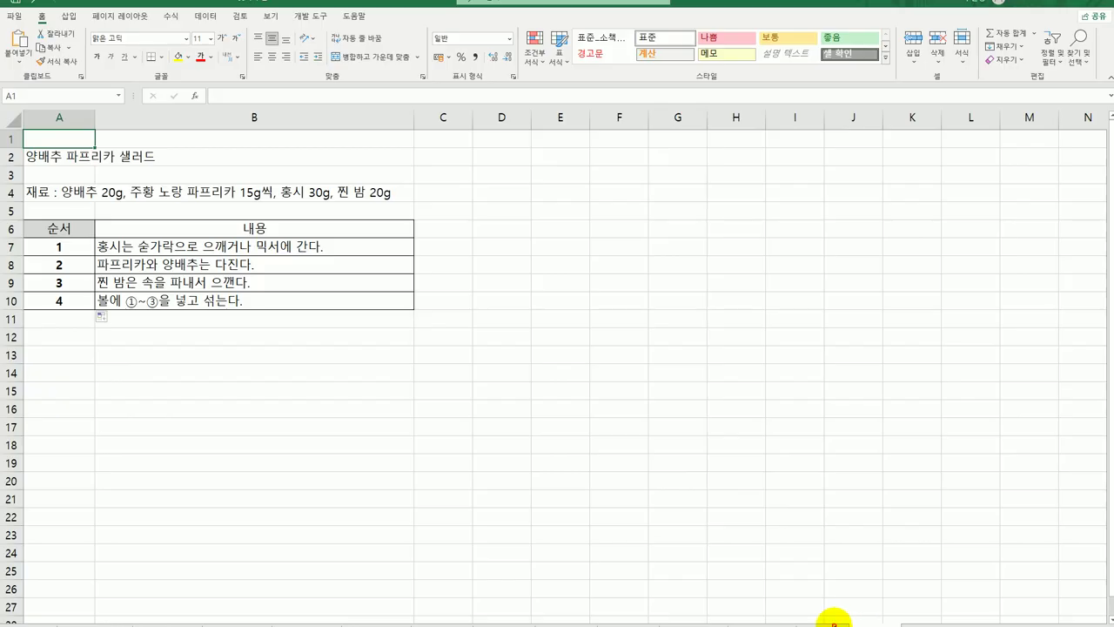
{"action": "left_click", "coordinate": [638, 518]}
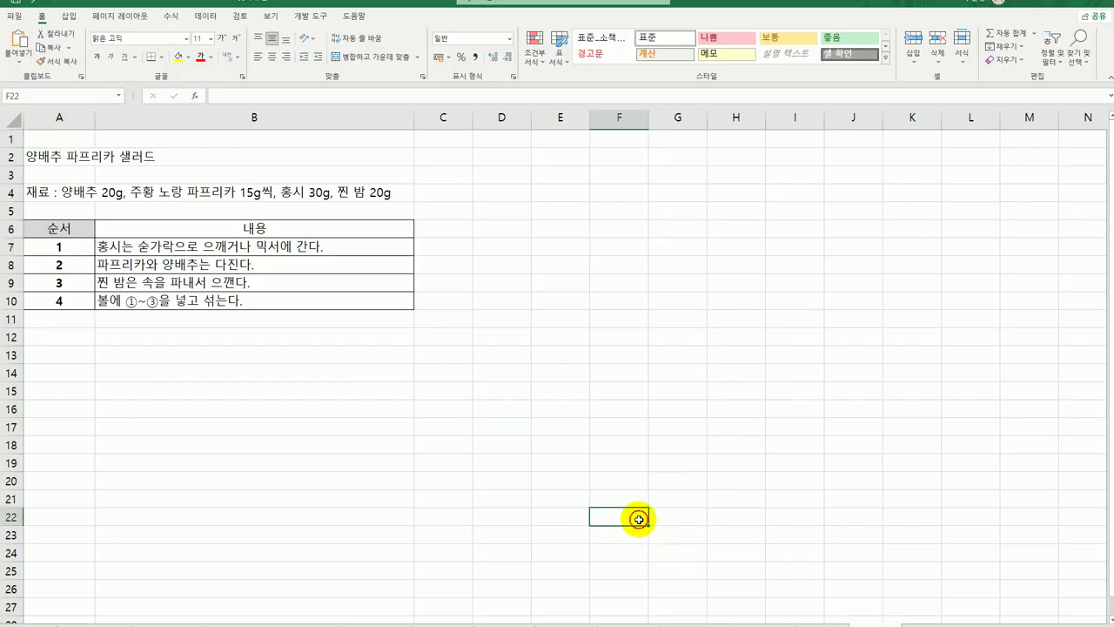